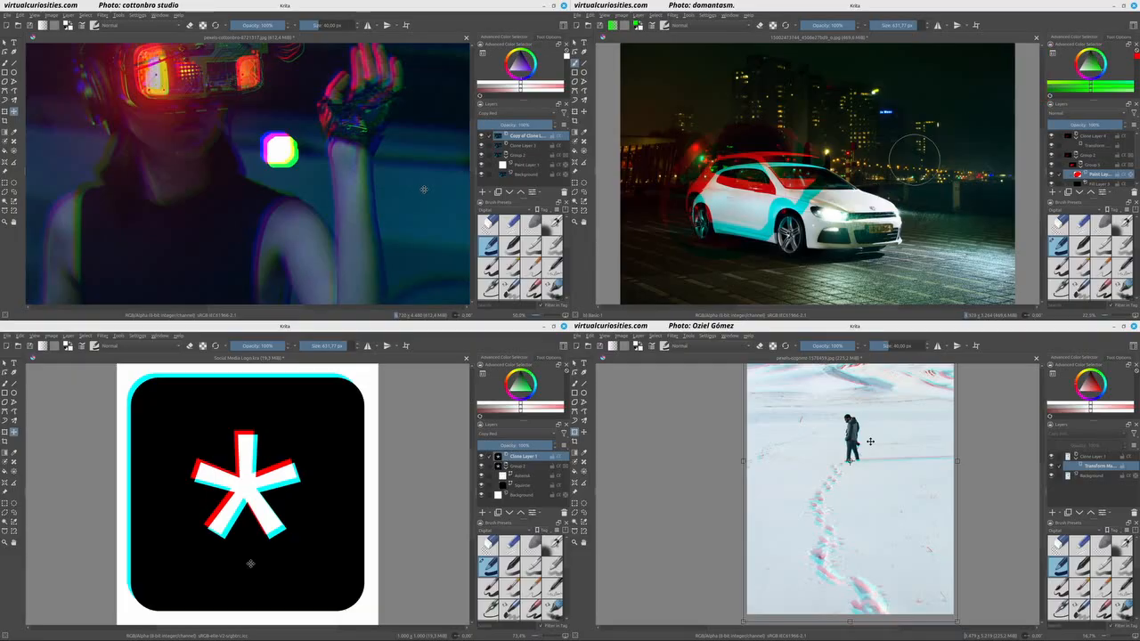
{"action": "right_click", "coordinate": [533, 145]}
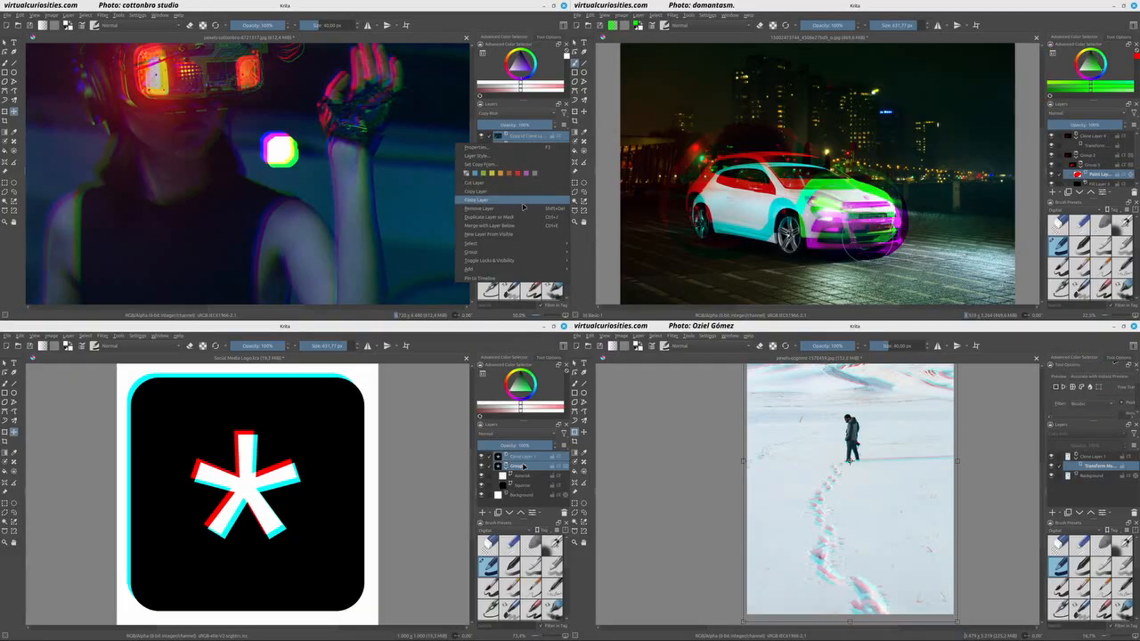
{"action": "mouse_move", "coordinate": [470, 252]}
{"action": "key", "text": "ctrl+g"}
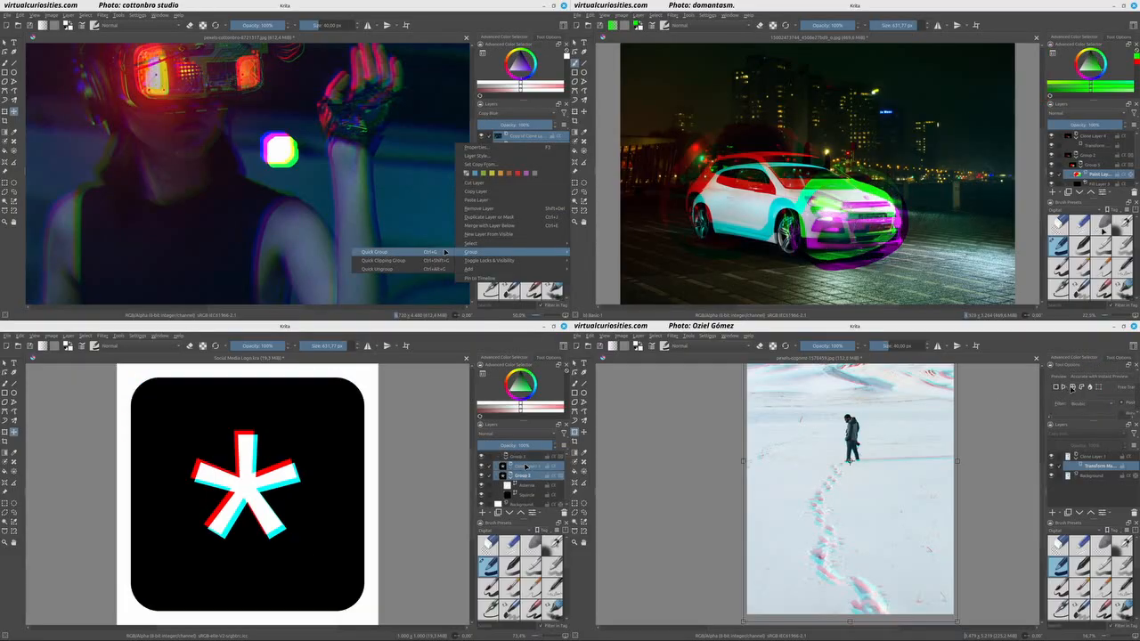
{"action": "left_click", "coordinate": [445, 253]}
{"action": "left_click", "coordinate": [532, 467]}
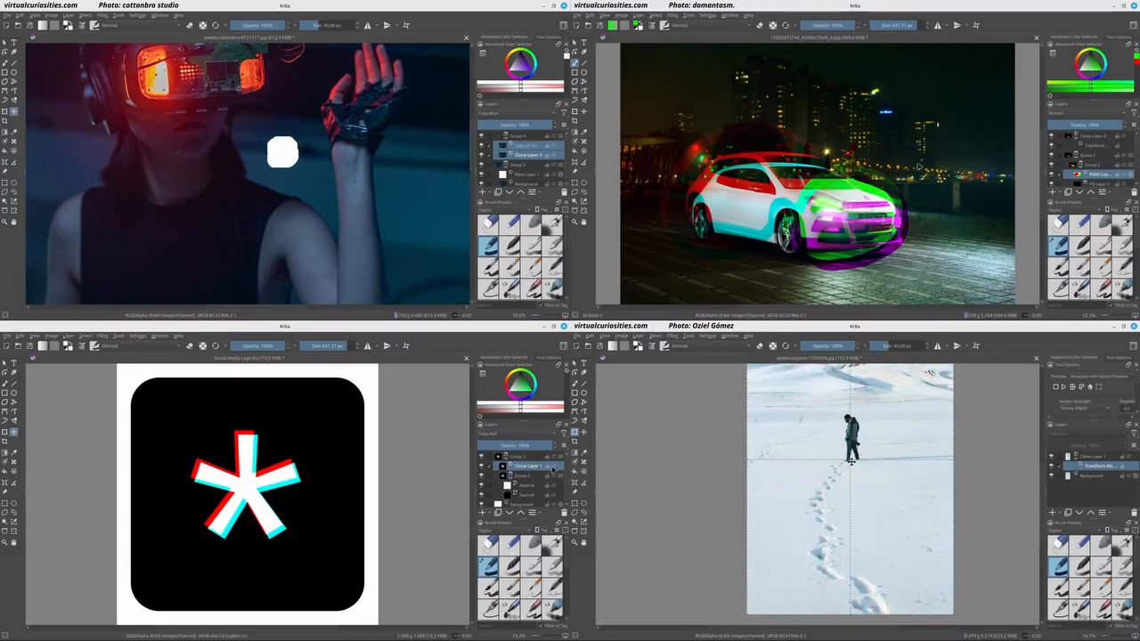
{"action": "left_click", "coordinate": [1122, 225]}
{"action": "mouse_move", "coordinate": [850, 460]}
{"action": "left_mouse_down"}
{"action": "mouse_move", "coordinate": [830, 449]}
{"action": "mouse_move", "coordinate": [881, 476]}
{"action": "left_mouse_up"}
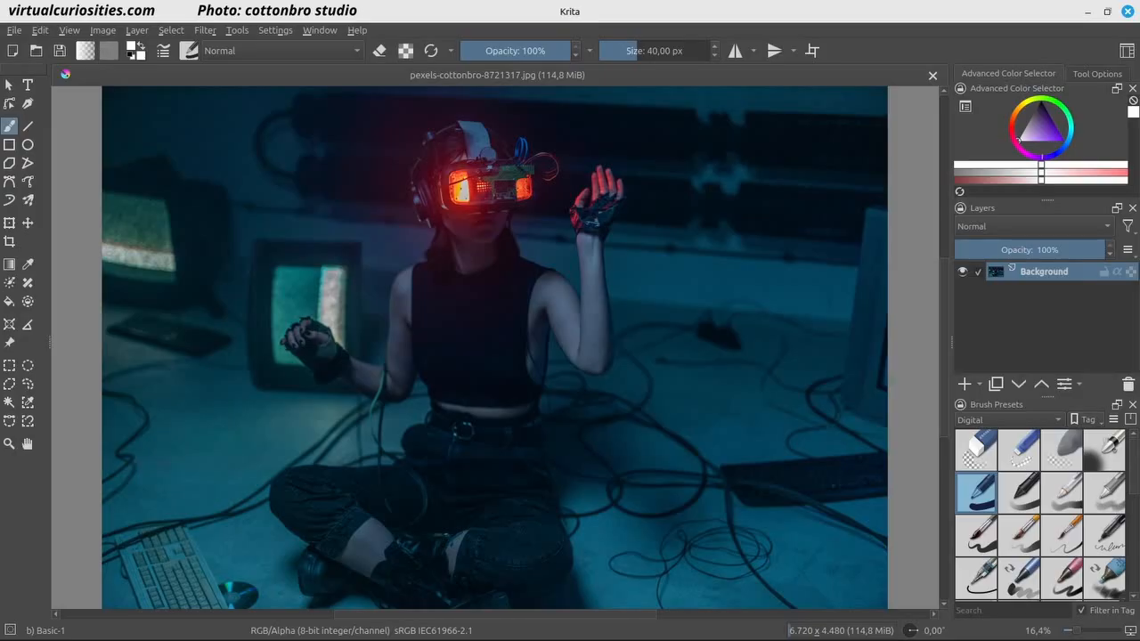
Paint a white dot between the face and raised hand on a new paint layer, and group that layer with the Background.
{"action": "left_click", "coordinate": [964, 384]}
{"action": "left_click_drag", "start_coordinate": [543, 237], "coordinate": [538, 233]}
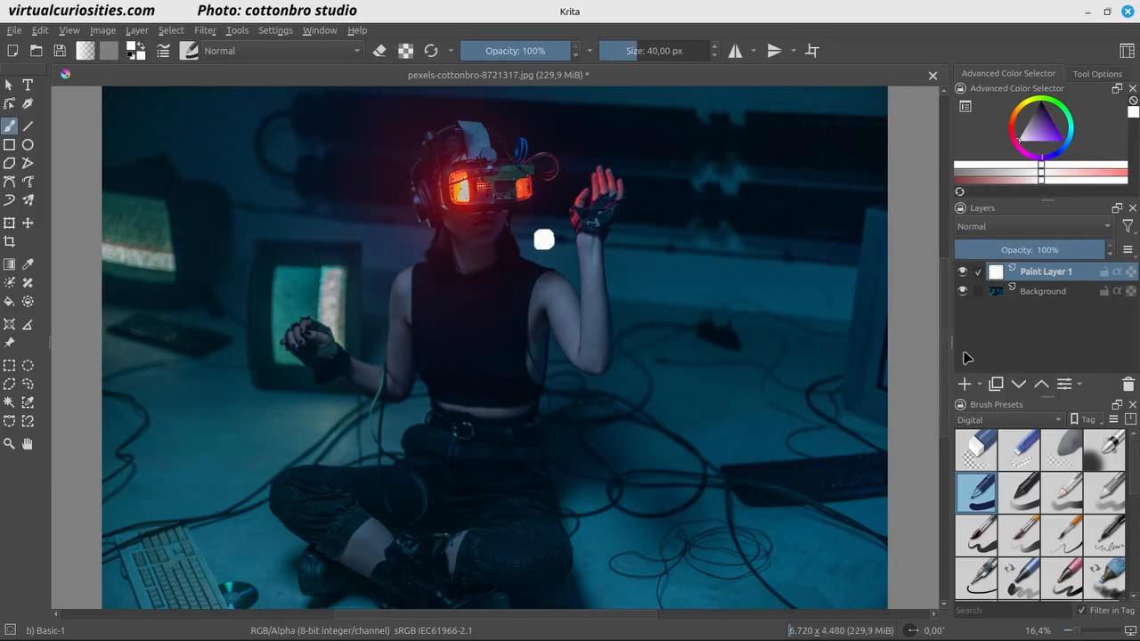
{"action": "left_click", "coordinate": [1037, 294], "text": "shift"}
{"action": "right_click", "coordinate": [1037, 298]}
{"action": "mouse_move", "coordinate": [1013, 494]}
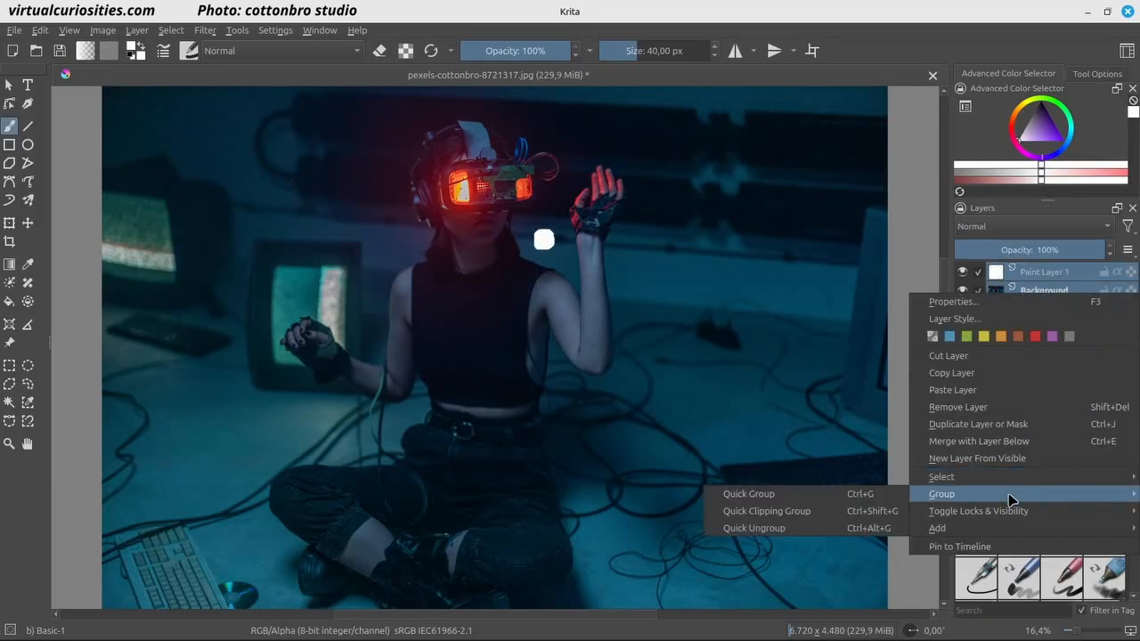
{"action": "left_click", "coordinate": [878, 494]}
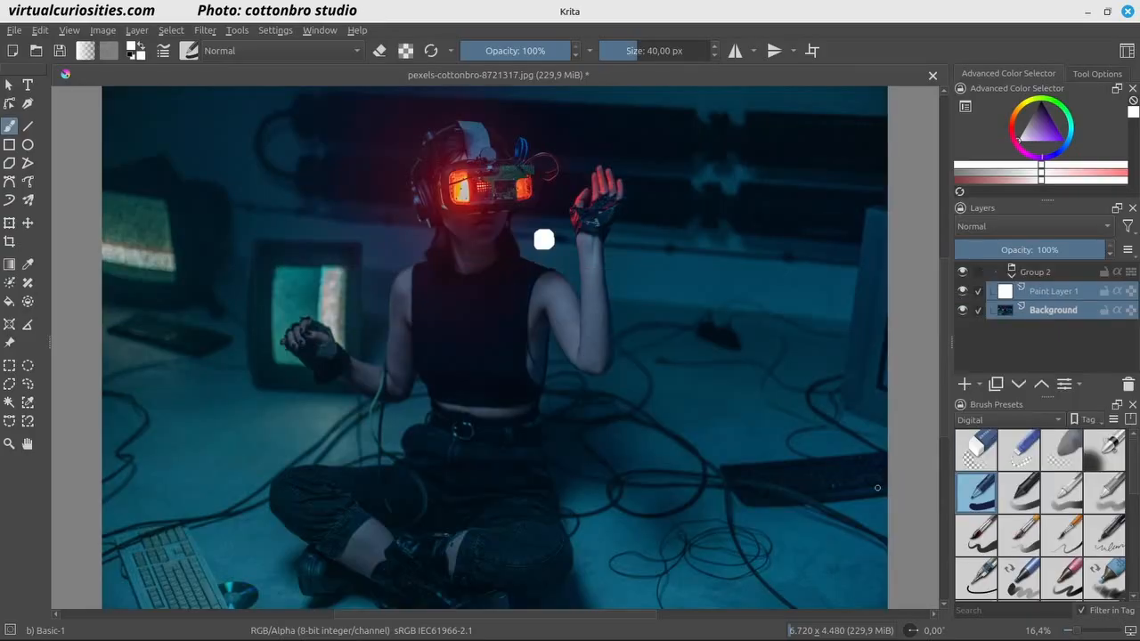
Add a clone layer of the whole group and set the clone's blending mode to Copy Red.
{"action": "left_click", "coordinate": [1031, 278]}
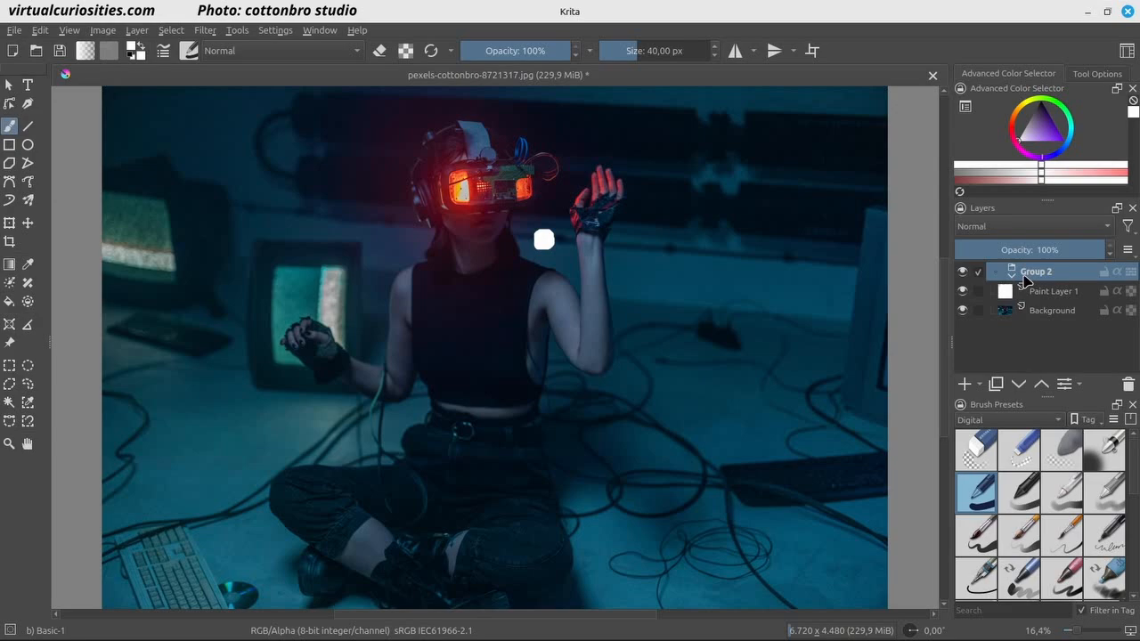
{"action": "left_click", "coordinate": [1040, 318]}
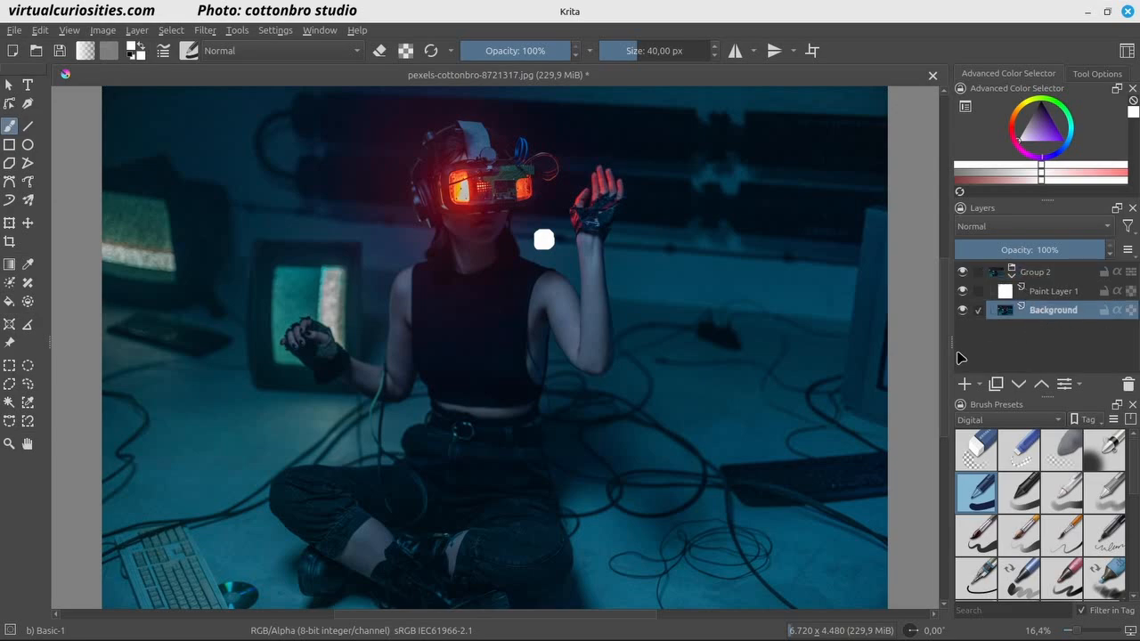
{"action": "left_click", "coordinate": [1035, 276]}
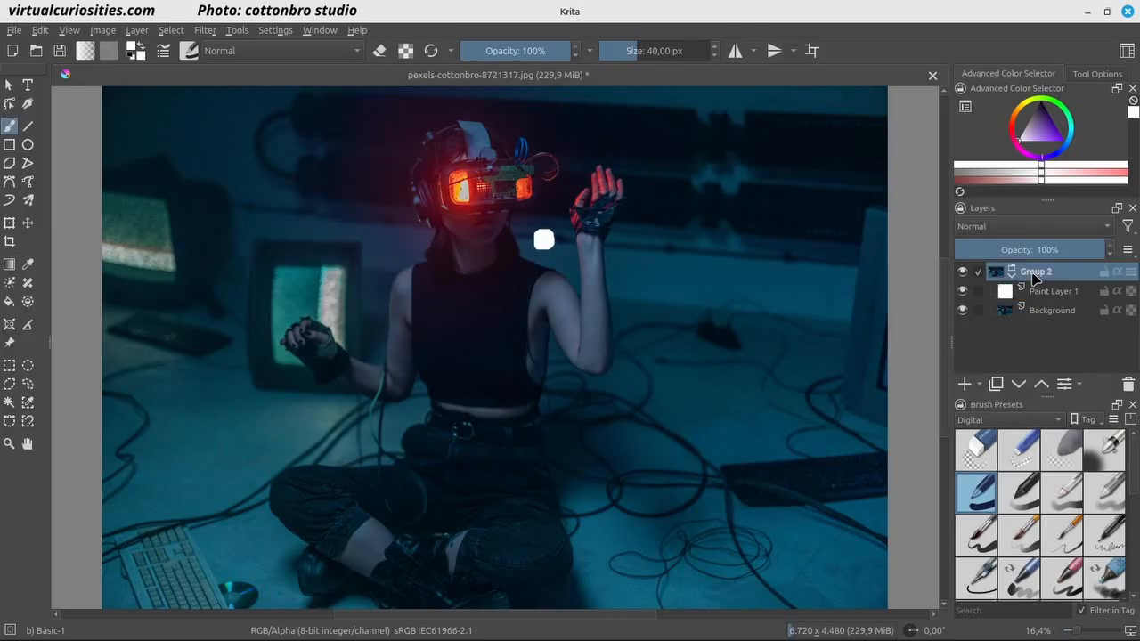
{"action": "left_click", "coordinate": [980, 384]}
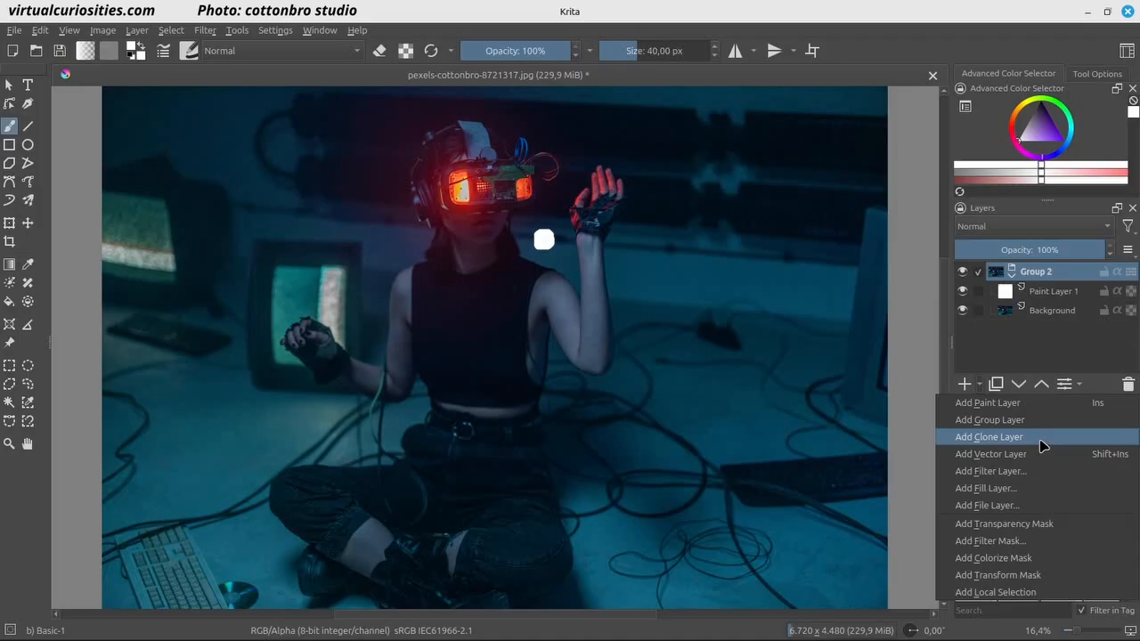
{"action": "left_click", "coordinate": [988, 437]}
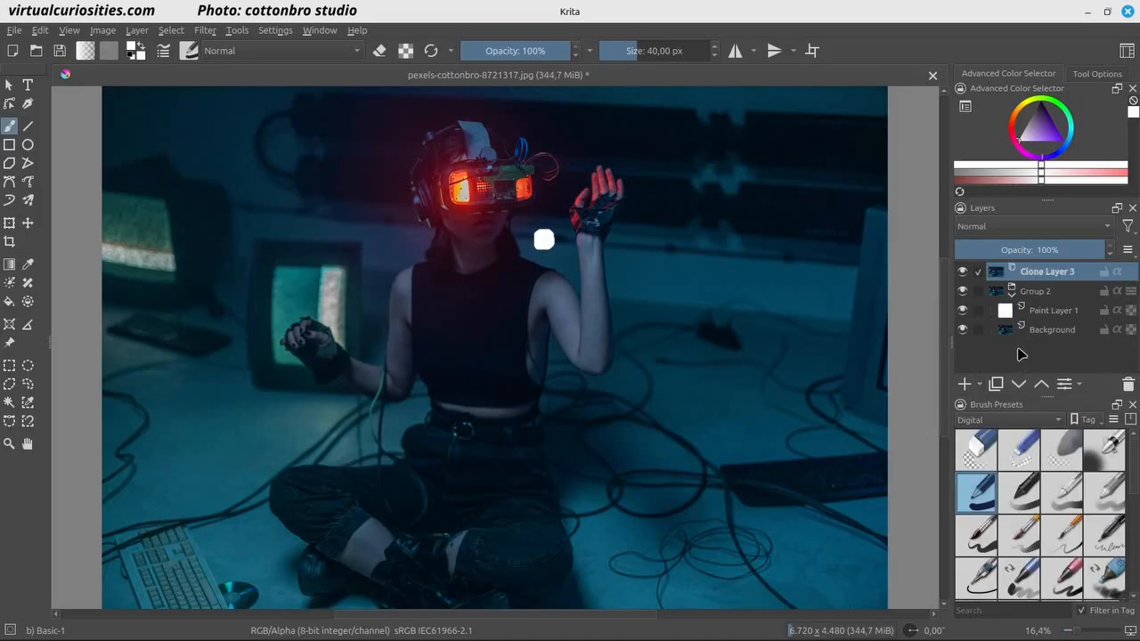
{"action": "left_click", "coordinate": [1004, 228]}
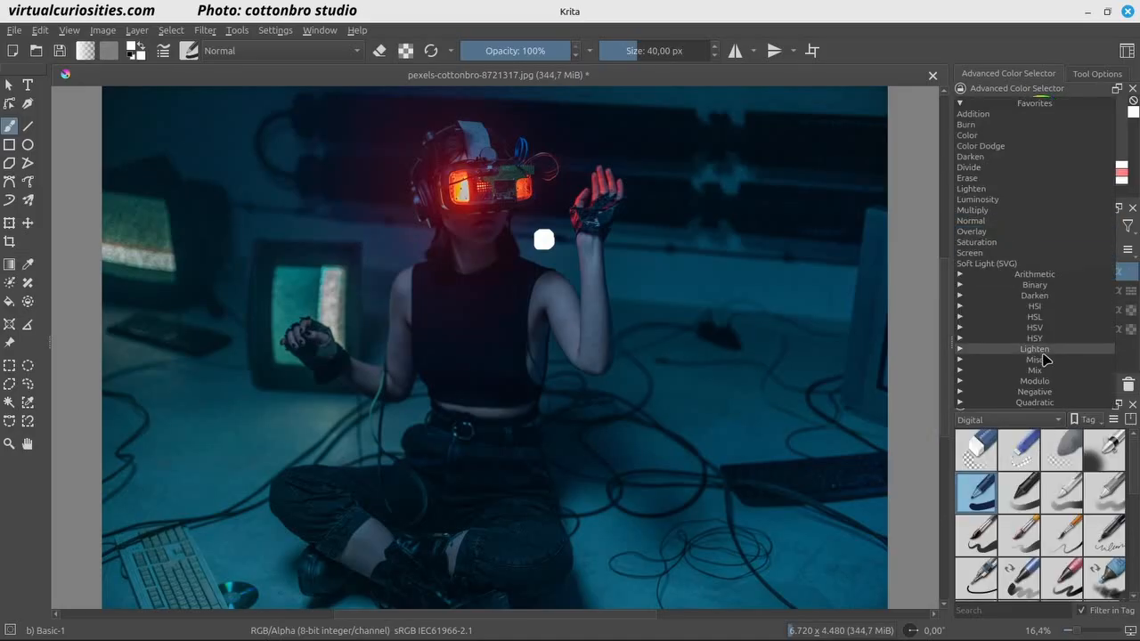
{"action": "left_click", "coordinate": [966, 359]}
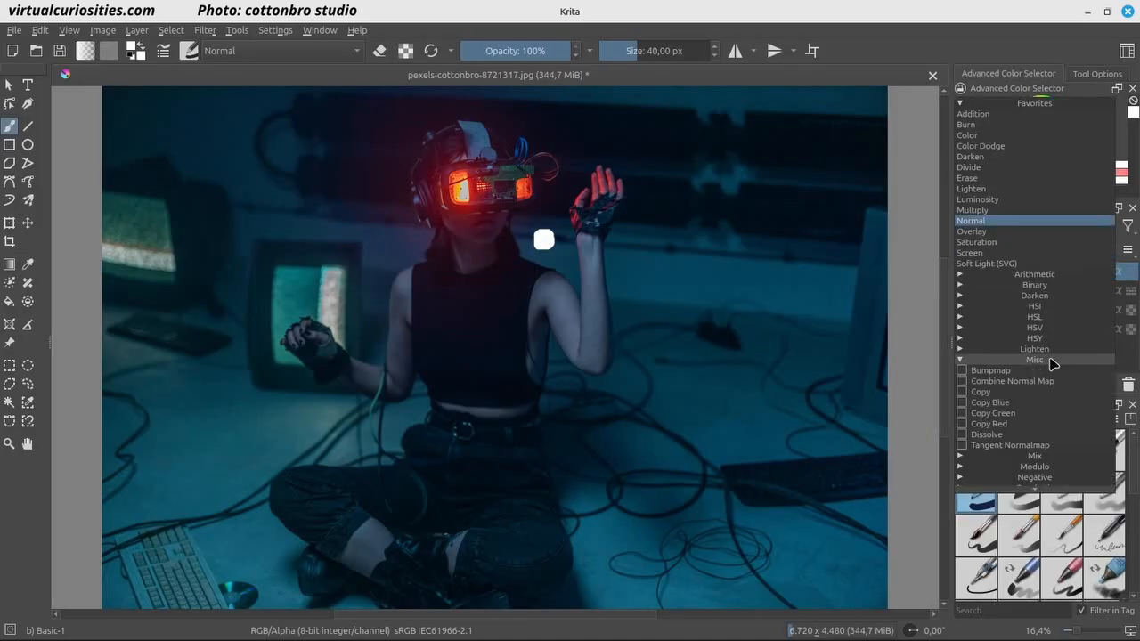
{"action": "left_click", "coordinate": [1047, 427]}
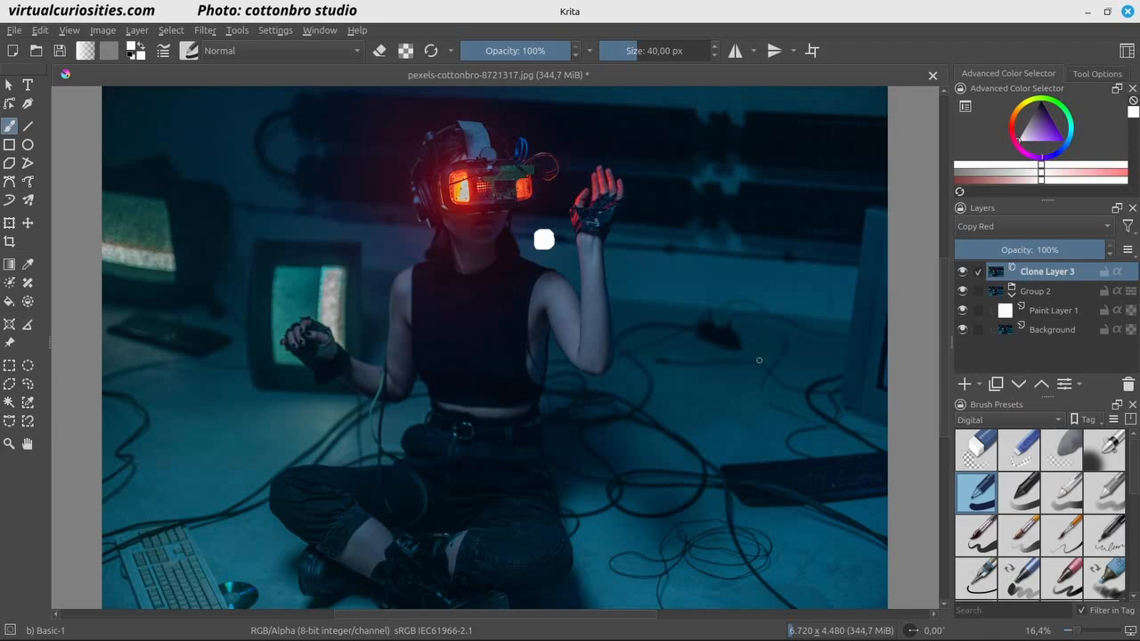
Move the Copy Red clone layer slightly up and to the left of the original image.
{"action": "left_click", "coordinate": [29, 224]}
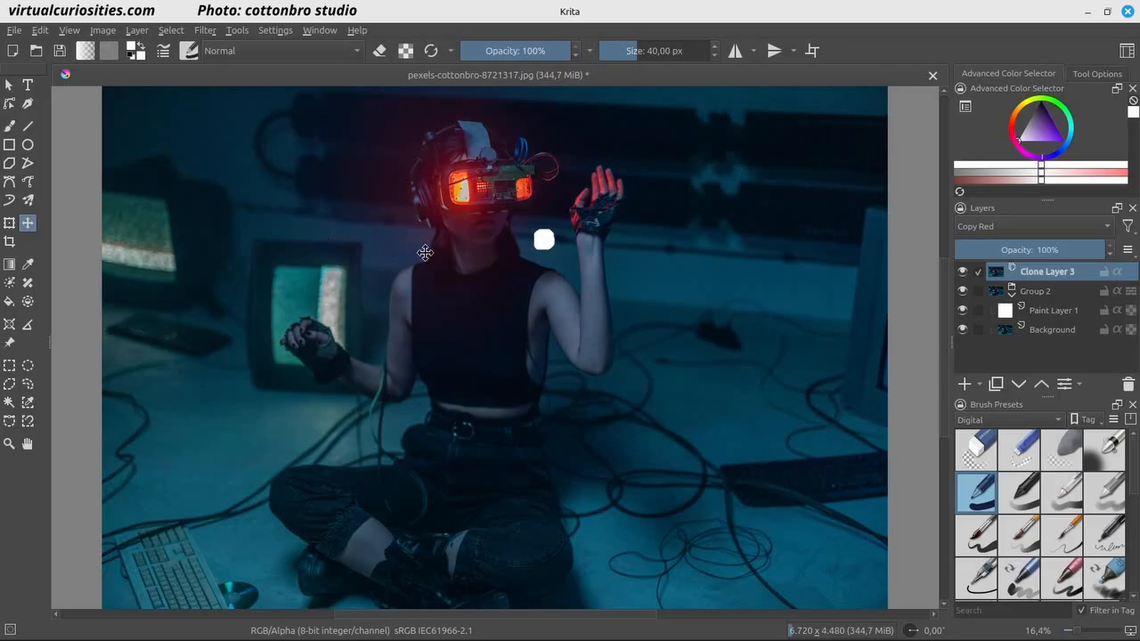
{"action": "mouse_move", "coordinate": [647, 270]}
{"action": "left_mouse_down"}
{"action": "mouse_move", "coordinate": [633, 265]}
{"action": "mouse_move", "coordinate": [643, 262]}
{"action": "left_mouse_up"}
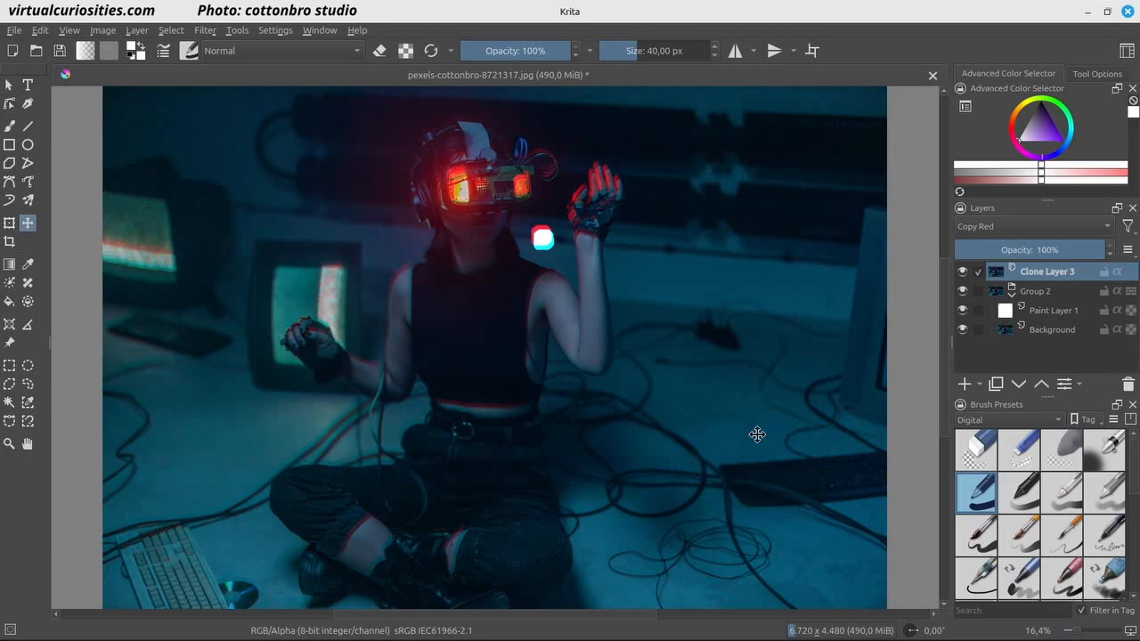
{"action": "left_click_drag", "start_coordinate": [756, 435], "coordinate": [730, 407]}
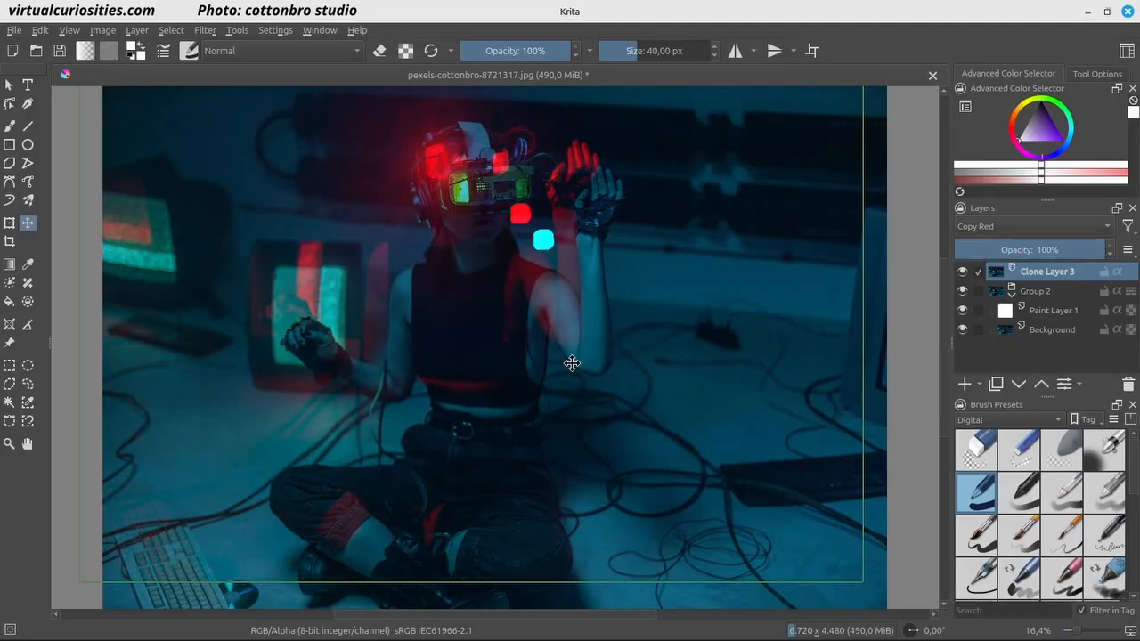
{"action": "left_click_drag", "start_coordinate": [603, 356], "coordinate": [624, 379]}
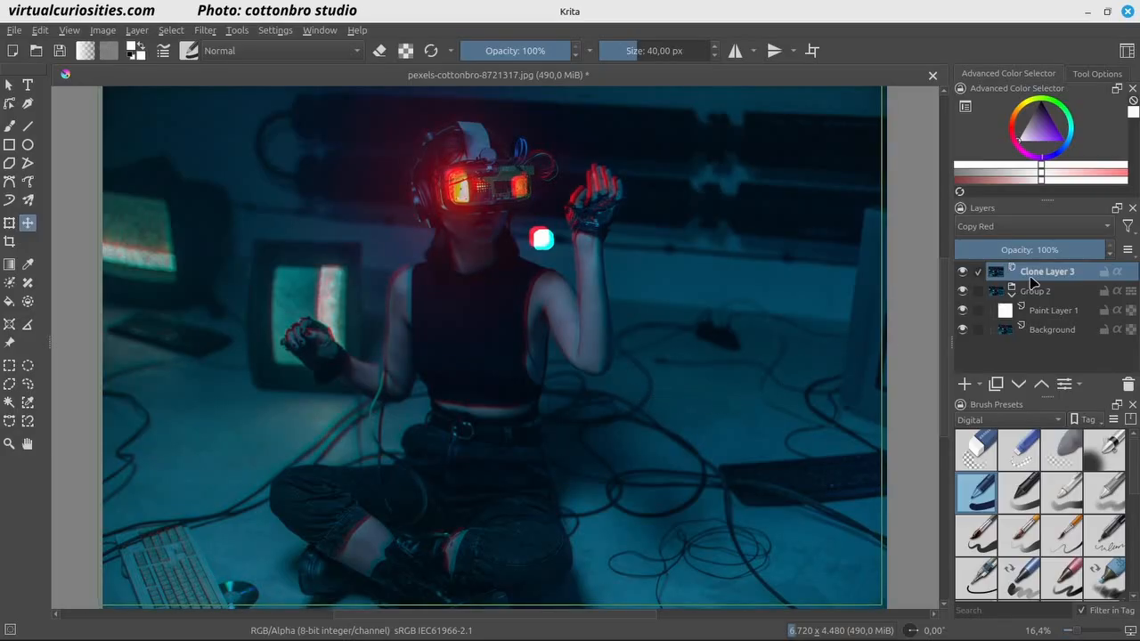
Duplicate the clone layer and set the duplicate's blending mode to Copy Green.
{"action": "left_click", "coordinate": [997, 385]}
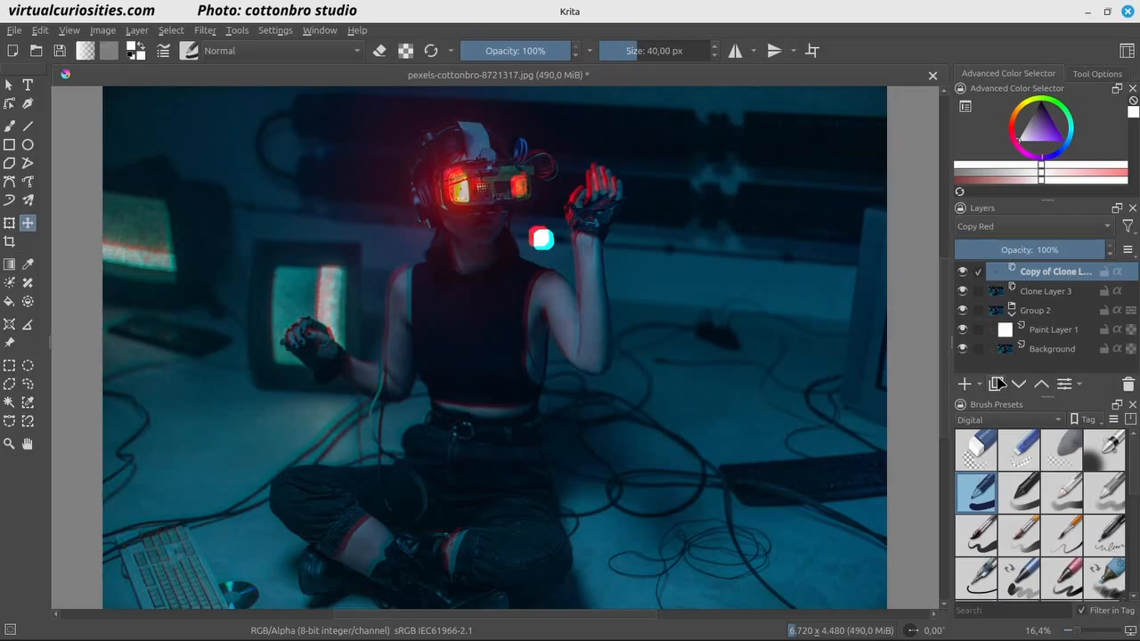
{"action": "left_click", "coordinate": [1014, 230]}
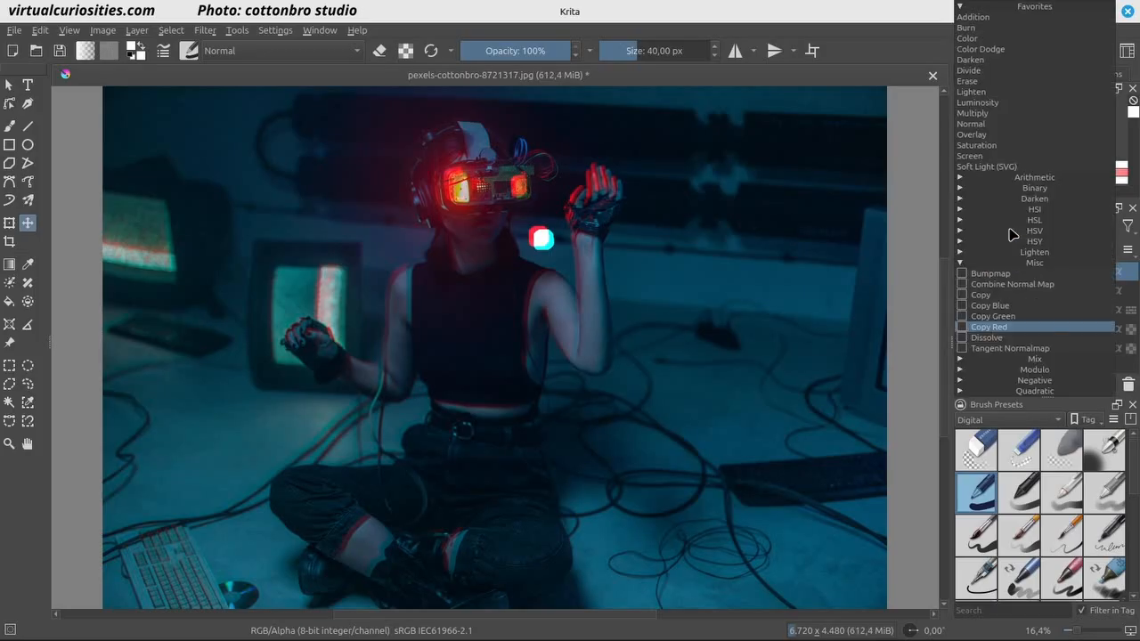
{"action": "left_click", "coordinate": [990, 316]}
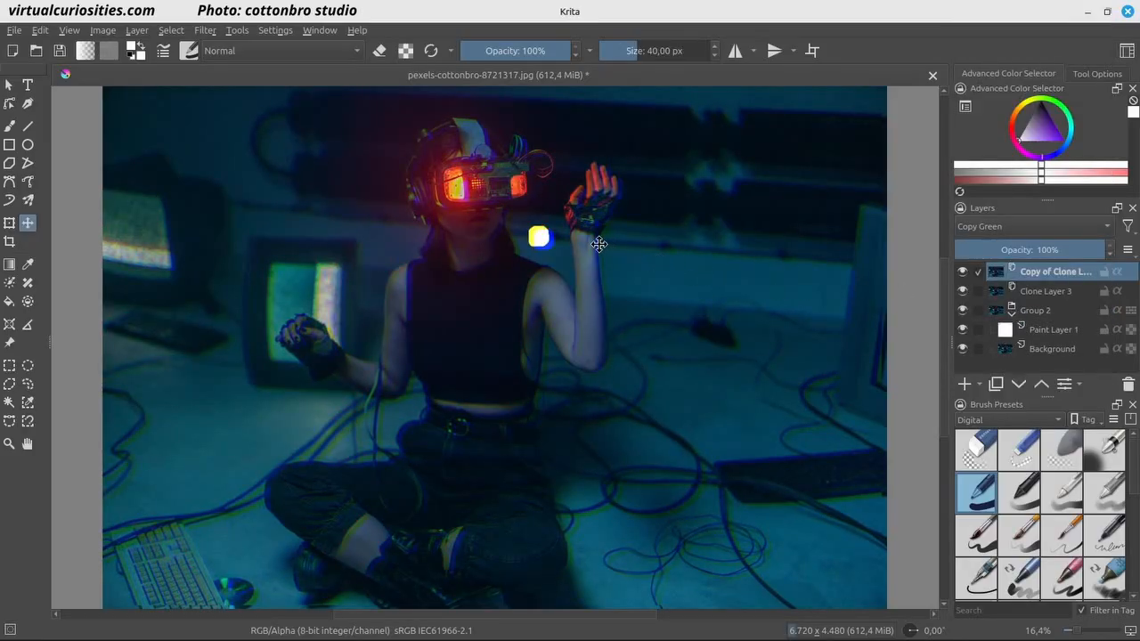
Move the Copy Green duplicate so its dot sits between the red and blue fringes of the white dot.
{"action": "left_click_drag", "start_coordinate": [600, 244], "coordinate": [594, 243]}
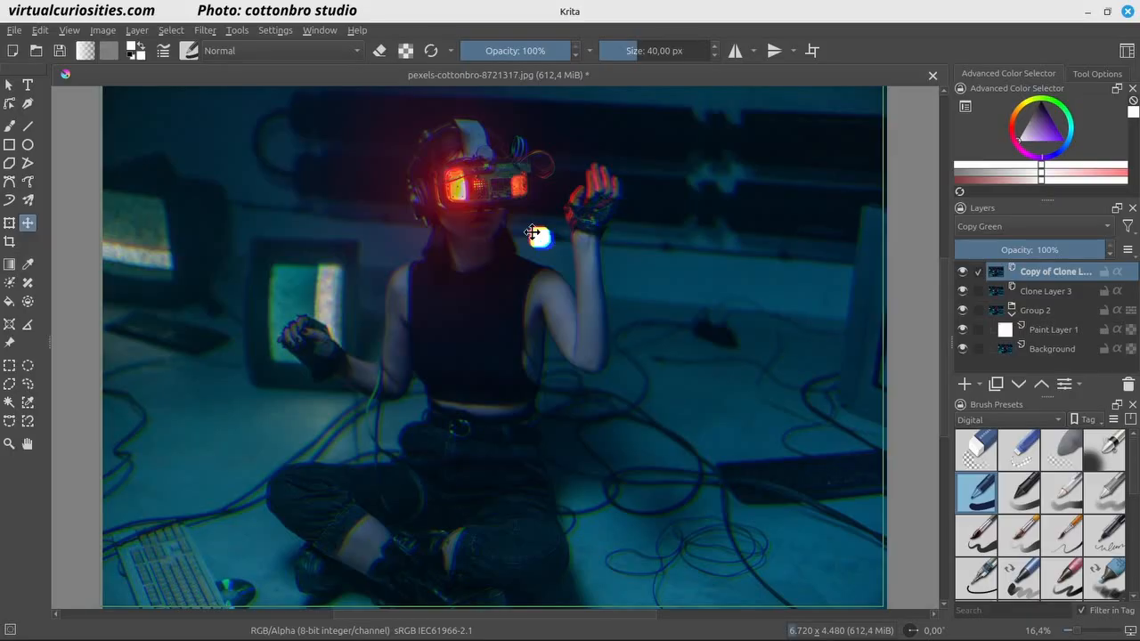
{"action": "scroll", "coordinate": [534, 234], "scroll_direction": "up", "scroll_amount": 4}
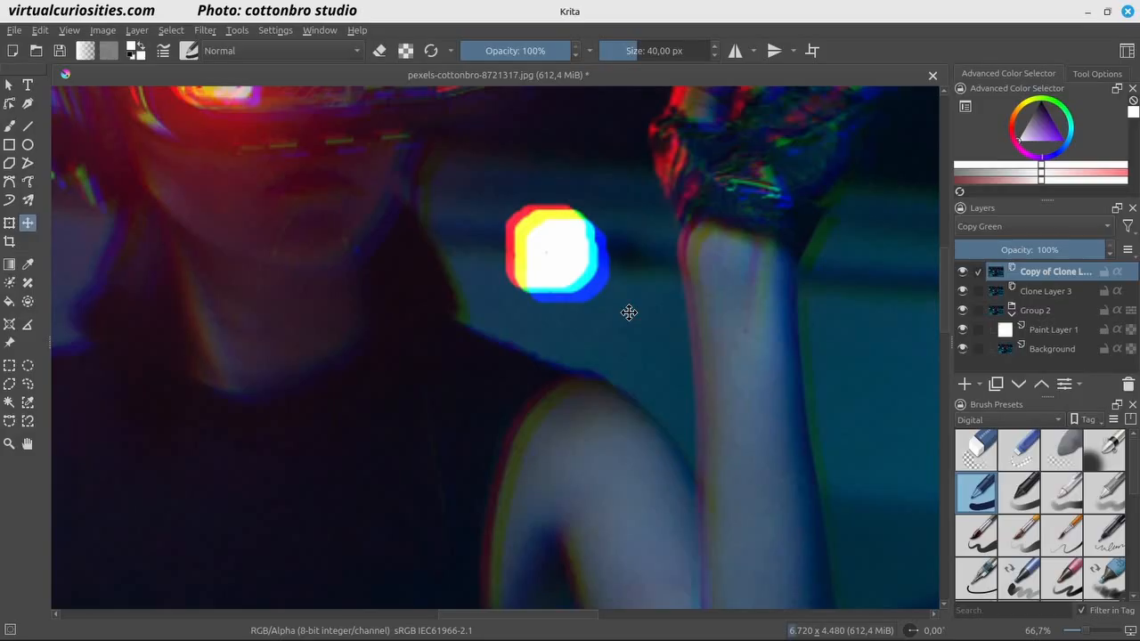
{"action": "mouse_move", "coordinate": [628, 313]}
{"action": "left_mouse_down"}
{"action": "mouse_move", "coordinate": [641, 297]}
{"action": "mouse_move", "coordinate": [645, 306]}
{"action": "left_mouse_up"}
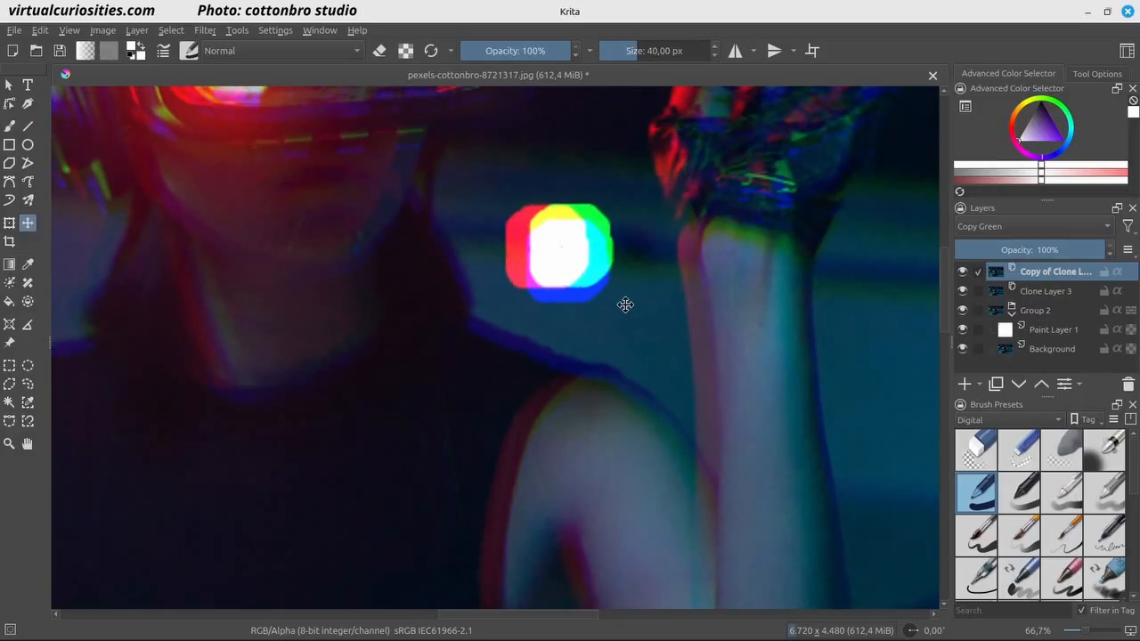
{"action": "scroll", "coordinate": [630, 309], "scroll_direction": "down", "scroll_amount": 1}
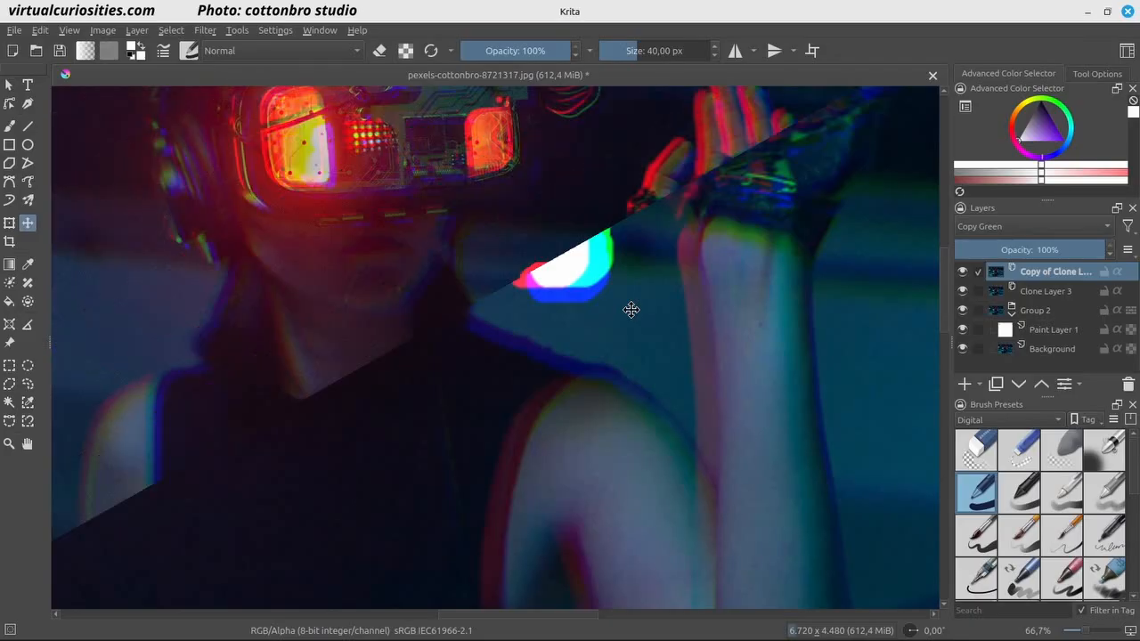
Change the lower clone layer's blending mode to Copy Blue and the upper clone's to Copy Red.
{"action": "key", "text": "Page_Down"}
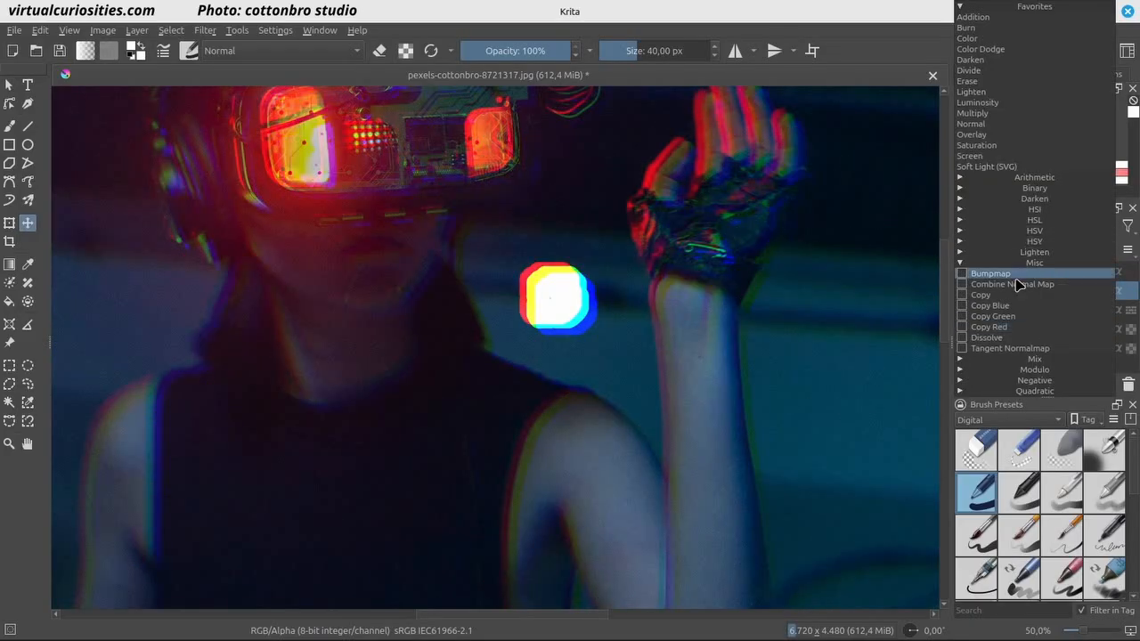
{"action": "left_click", "coordinate": [1015, 305]}
{"action": "left_click", "coordinate": [1029, 274]}
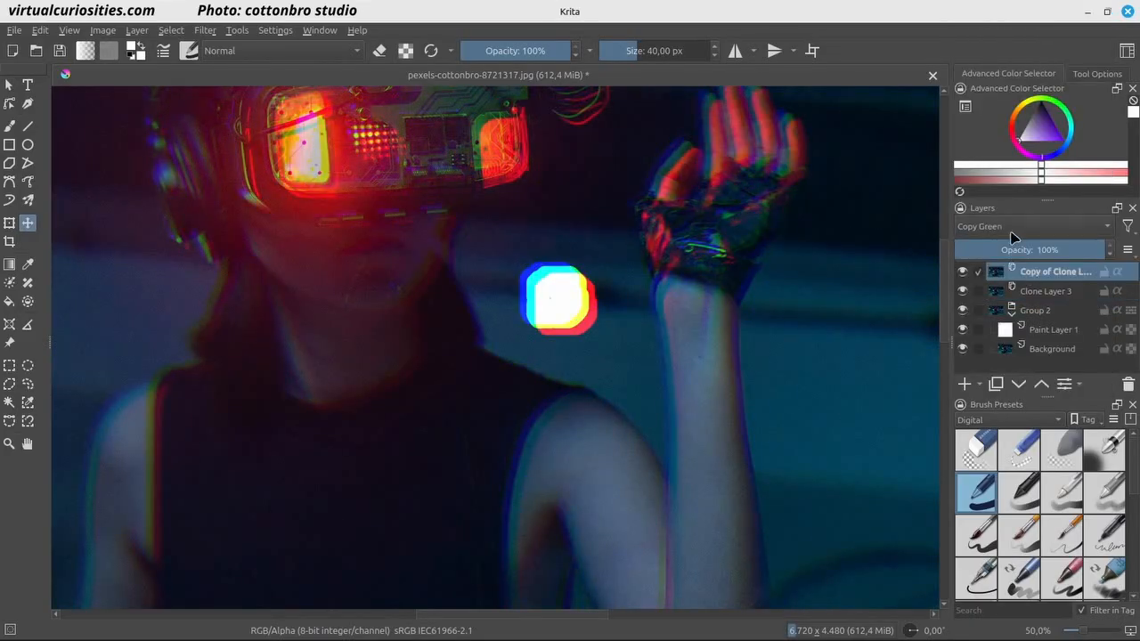
{"action": "left_click", "coordinate": [1010, 228]}
{"action": "left_click", "coordinate": [988, 327]}
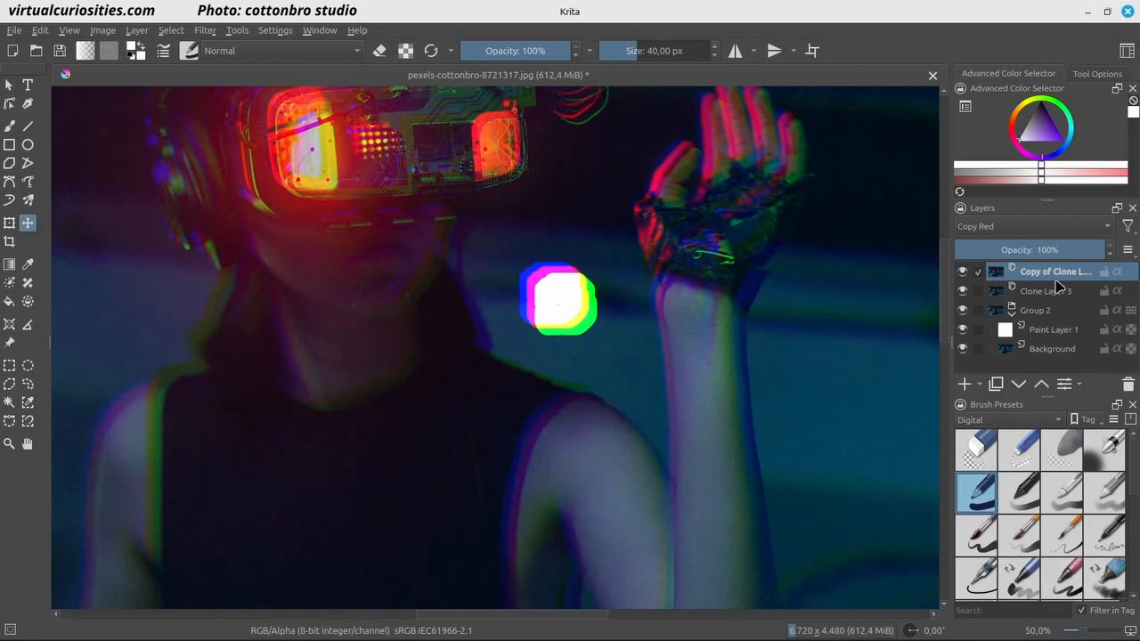
Group the two clone layers together and enable pass-through on the new group.
{"action": "left_click", "coordinate": [1065, 292]}
{"action": "right_click", "coordinate": [1064, 291]}
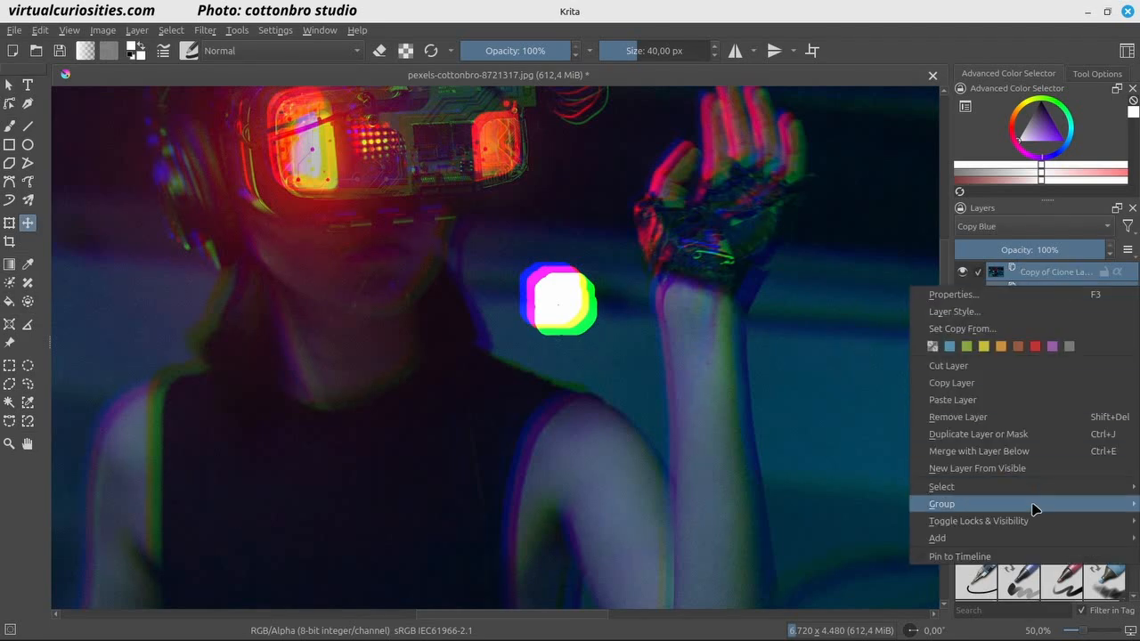
{"action": "mouse_move", "coordinate": [1033, 509]}
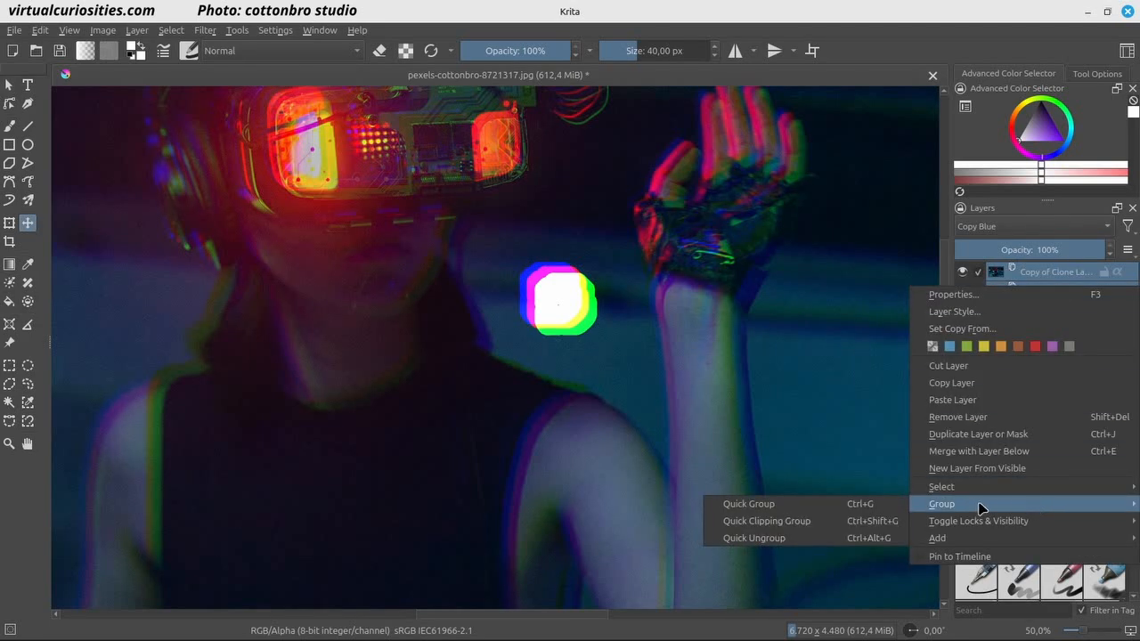
{"action": "left_click", "coordinate": [888, 504]}
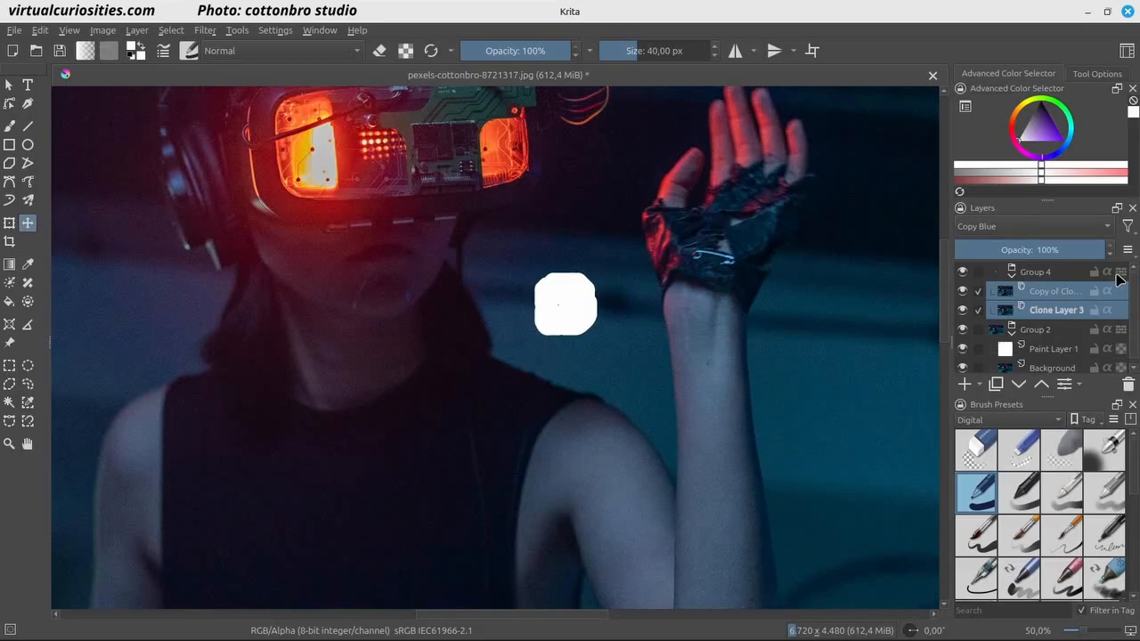
{"action": "left_click", "coordinate": [1121, 275]}
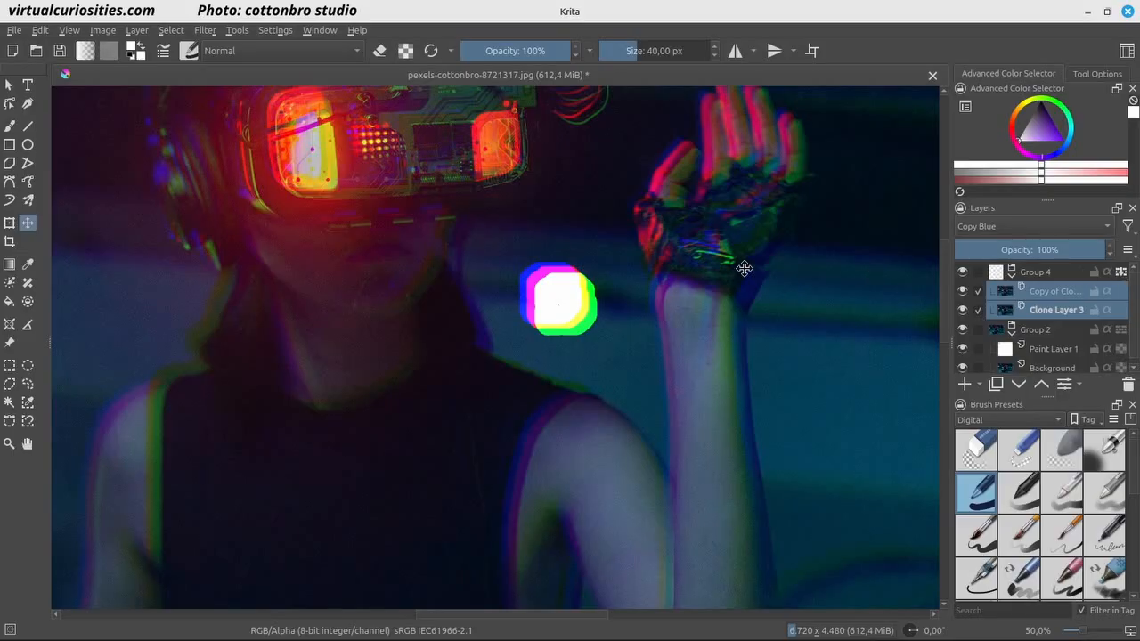
Toggle the visibility of the clone layers' group to compare the image with and without the chromatic aberration.
{"action": "left_click", "coordinate": [961, 272]}
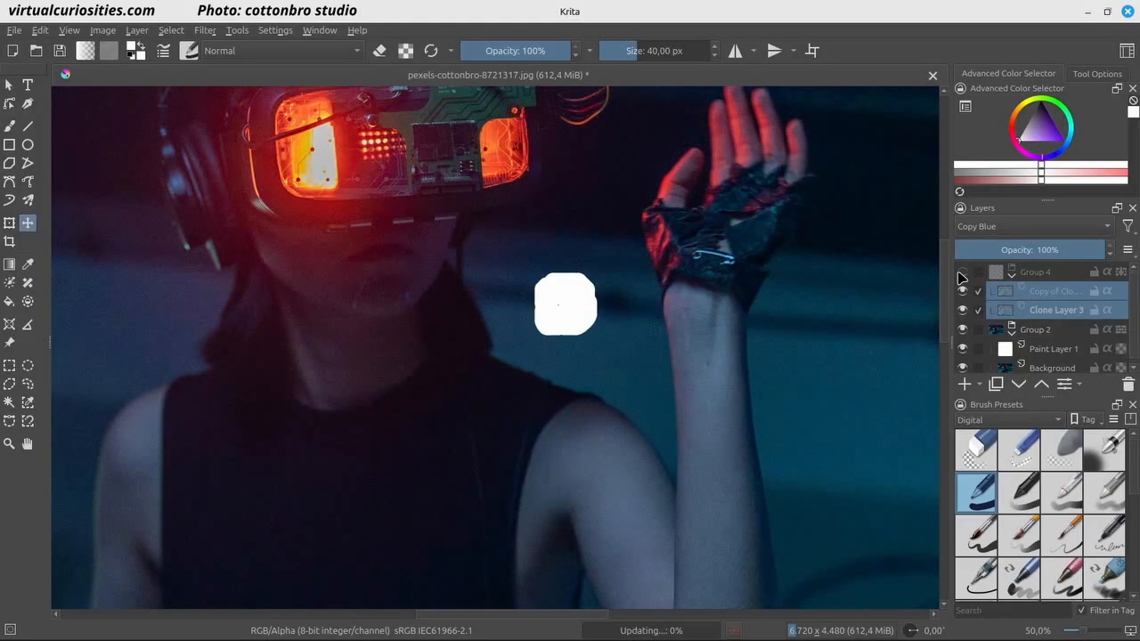
{"action": "left_click", "coordinate": [962, 272]}
{"action": "left_click", "coordinate": [962, 272]}
{"action": "left_click", "coordinate": [961, 272]}
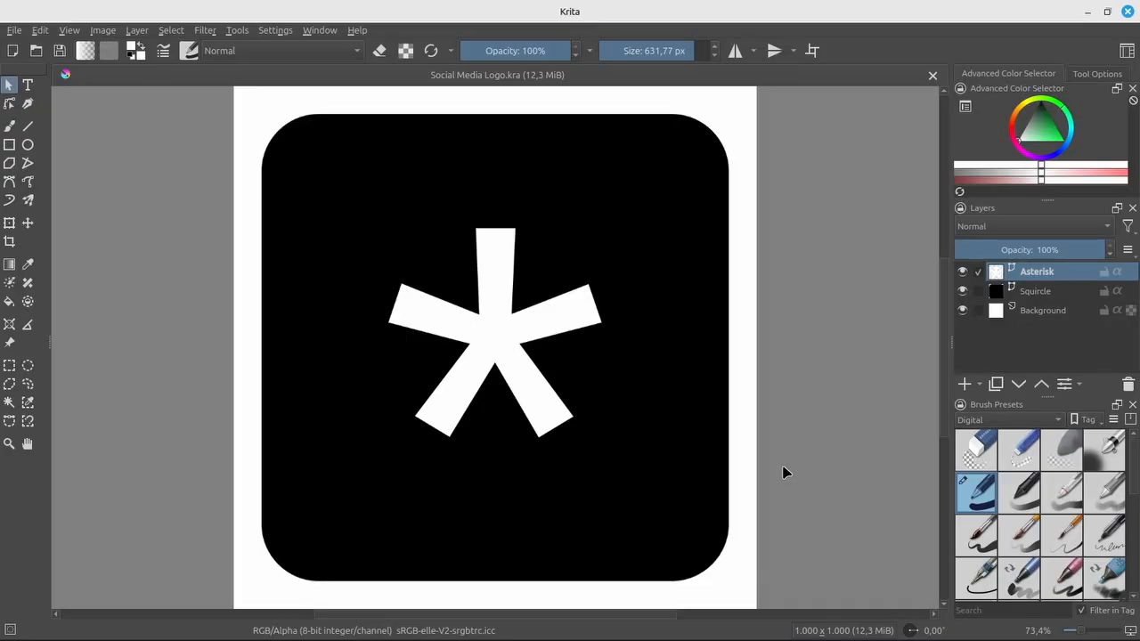
Create a Copy Red clone layer of the Asterisk layer and offset it slightly up and to the left.
{"action": "left_click", "coordinate": [979, 388]}
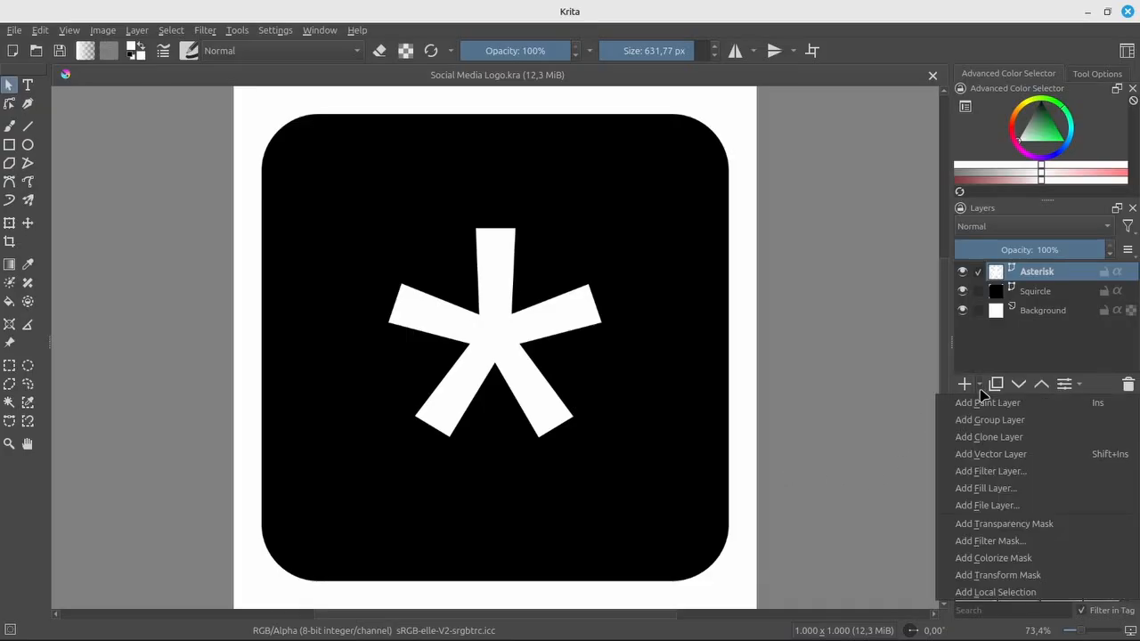
{"action": "left_click", "coordinate": [988, 437]}
{"action": "key", "text": "b"}
{"action": "left_click", "coordinate": [995, 227]}
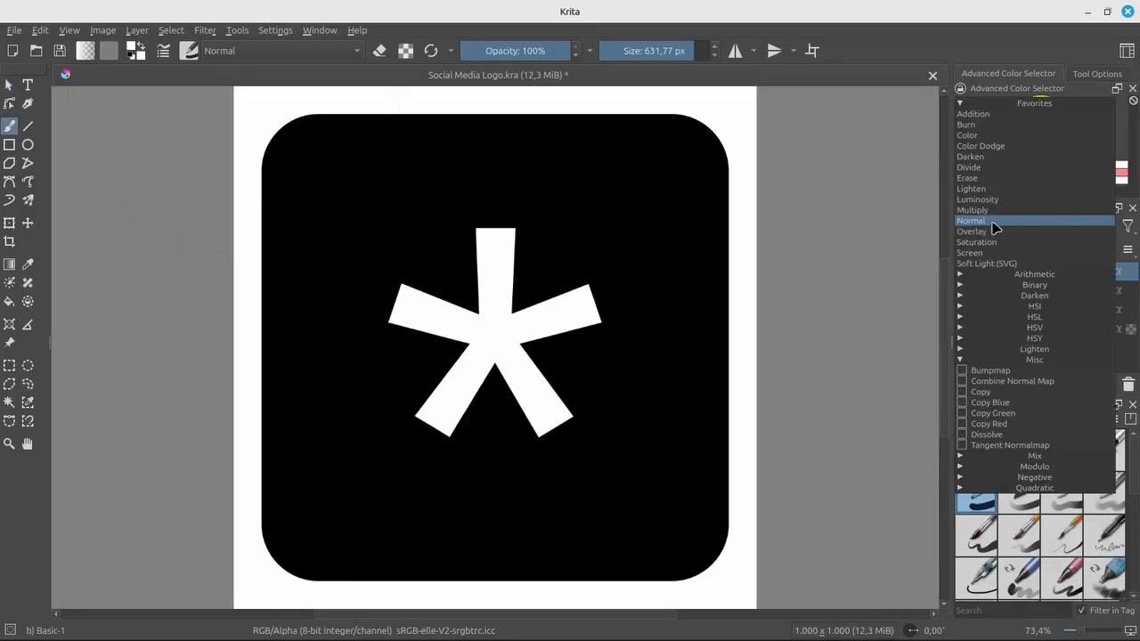
{"action": "left_click", "coordinate": [989, 424]}
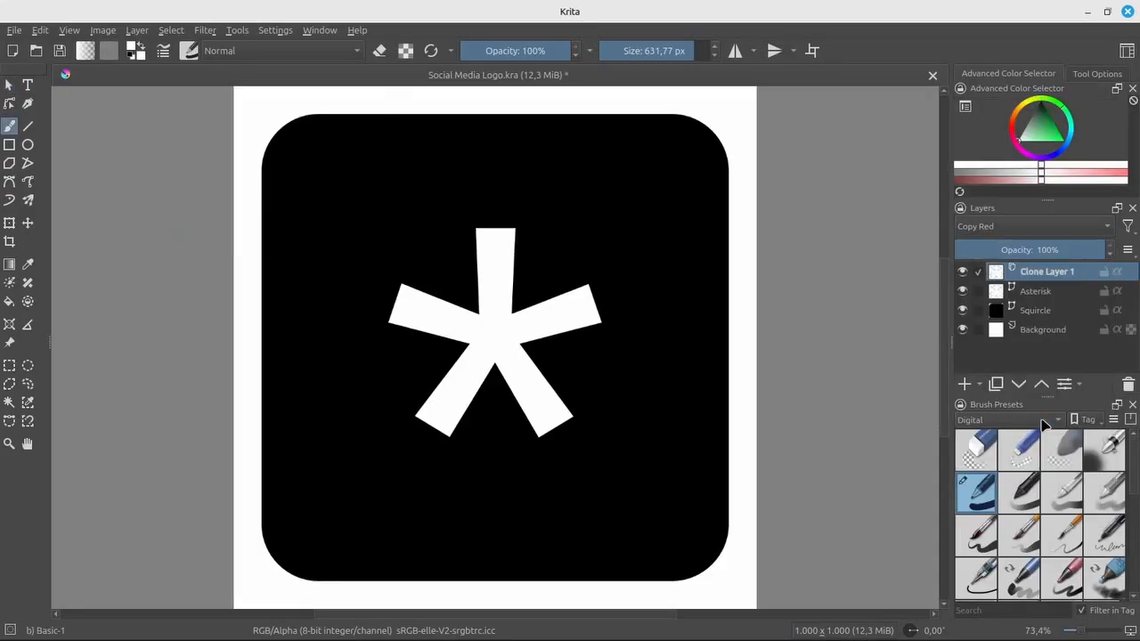
{"action": "key", "text": "t"}
{"action": "left_click_drag", "start_coordinate": [555, 295], "coordinate": [548, 287]}
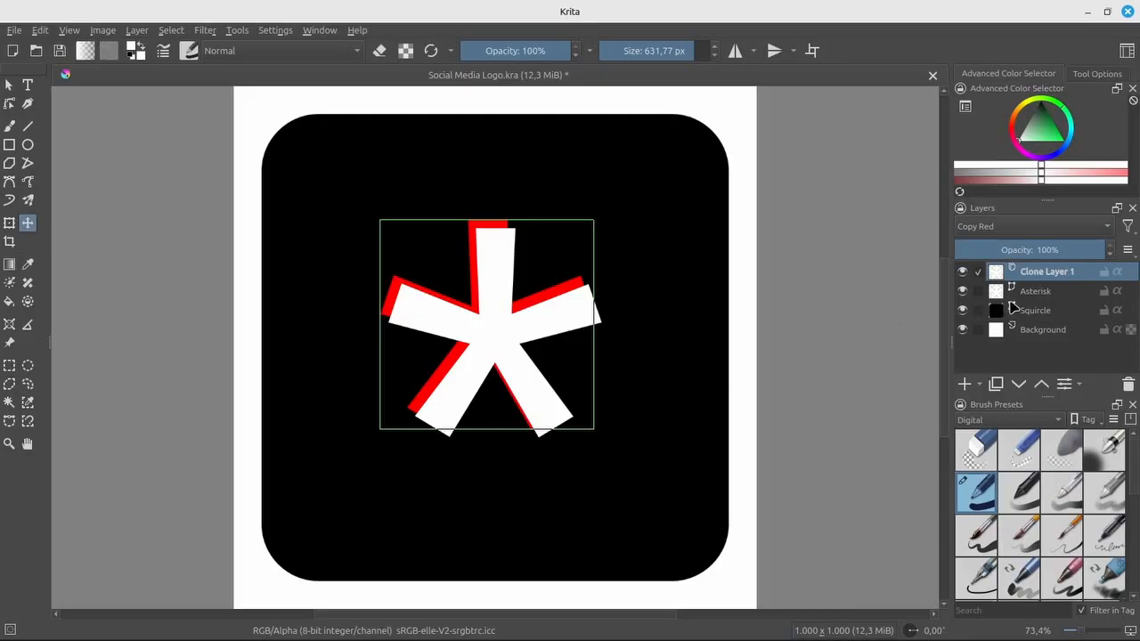
Put the Asterisk and Squircle layers into one group, with the Copy Red clone layer directly above that group.
{"action": "left_click", "coordinate": [1035, 294], "text": "shift"}
{"action": "key", "text": "ctrl+g"}
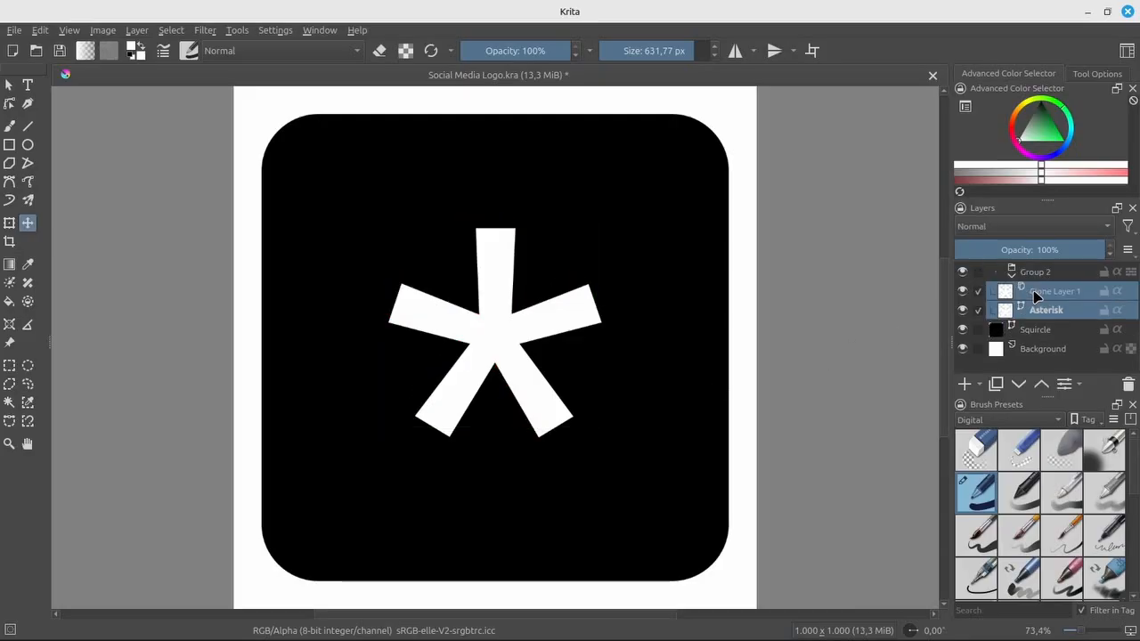
{"action": "left_click", "coordinate": [1035, 293]}
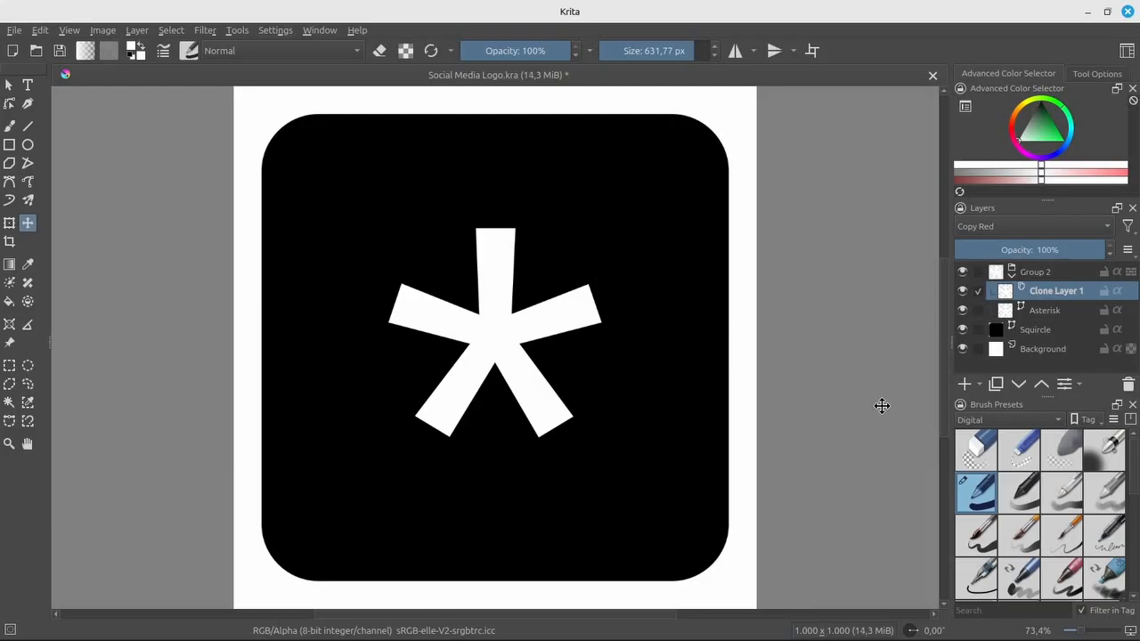
{"action": "left_click", "coordinate": [1037, 332]}
{"action": "mouse_move", "coordinate": [1037, 333]}
{"action": "left_mouse_down"}
{"action": "mouse_move", "coordinate": [1072, 321]}
{"action": "mouse_move", "coordinate": [1054, 295]}
{"action": "mouse_move", "coordinate": [1071, 276]}
{"action": "mouse_move", "coordinate": [1040, 266]}
{"action": "mouse_move", "coordinate": [1066, 270]}
{"action": "left_mouse_up"}
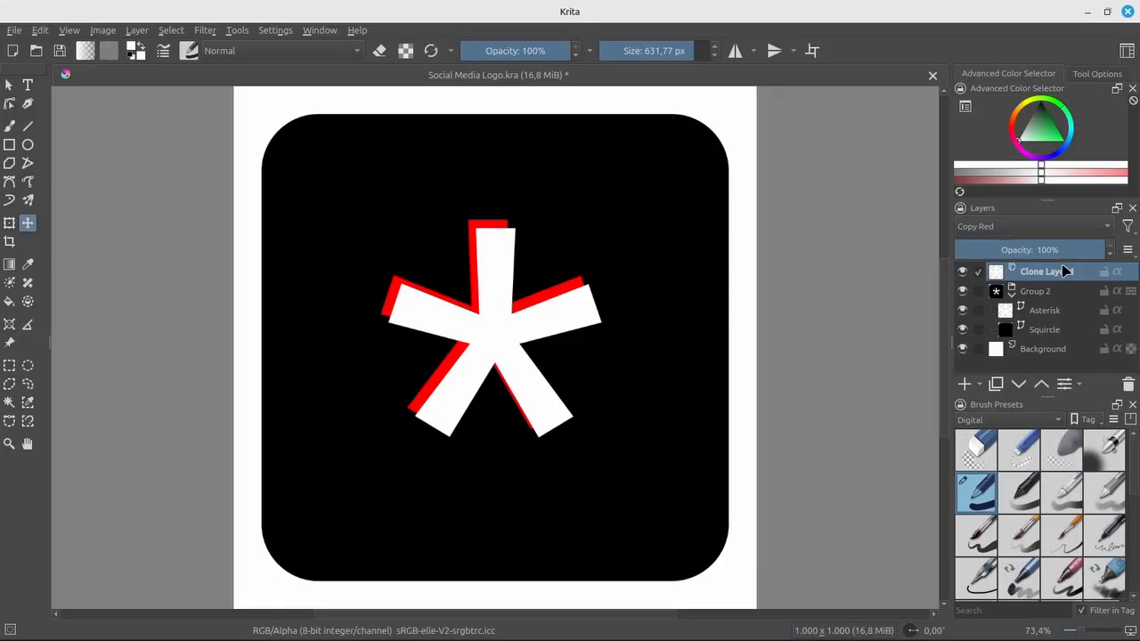
Change the clone layer's copy source from the Asterisk layer to Group 2.
{"action": "right_click", "coordinate": [1061, 271]}
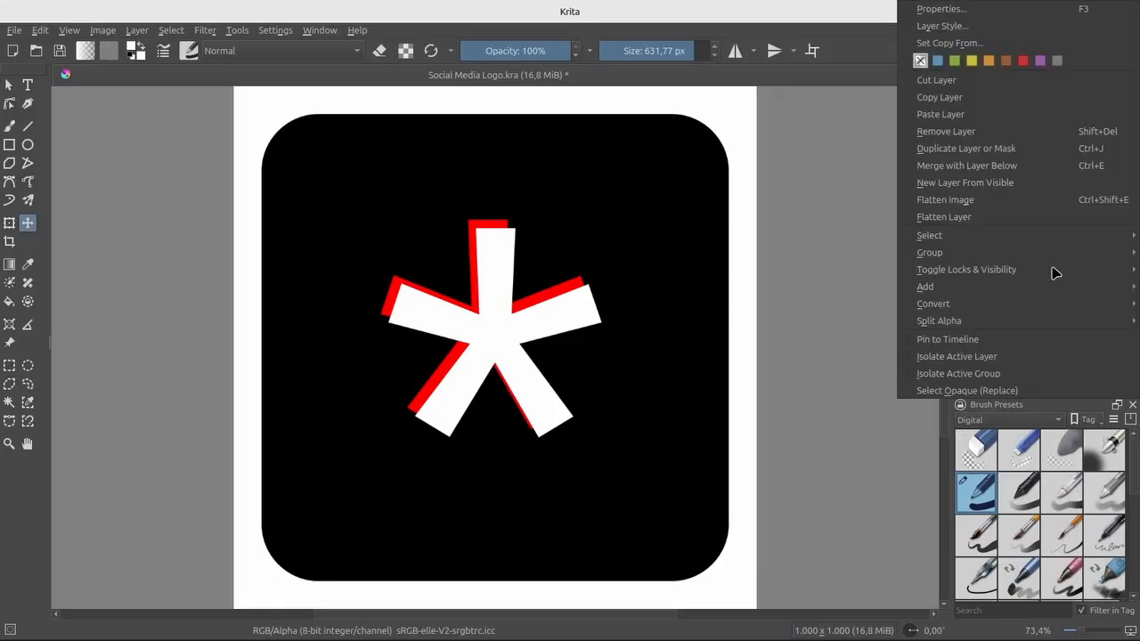
{"action": "left_click", "coordinate": [1007, 44]}
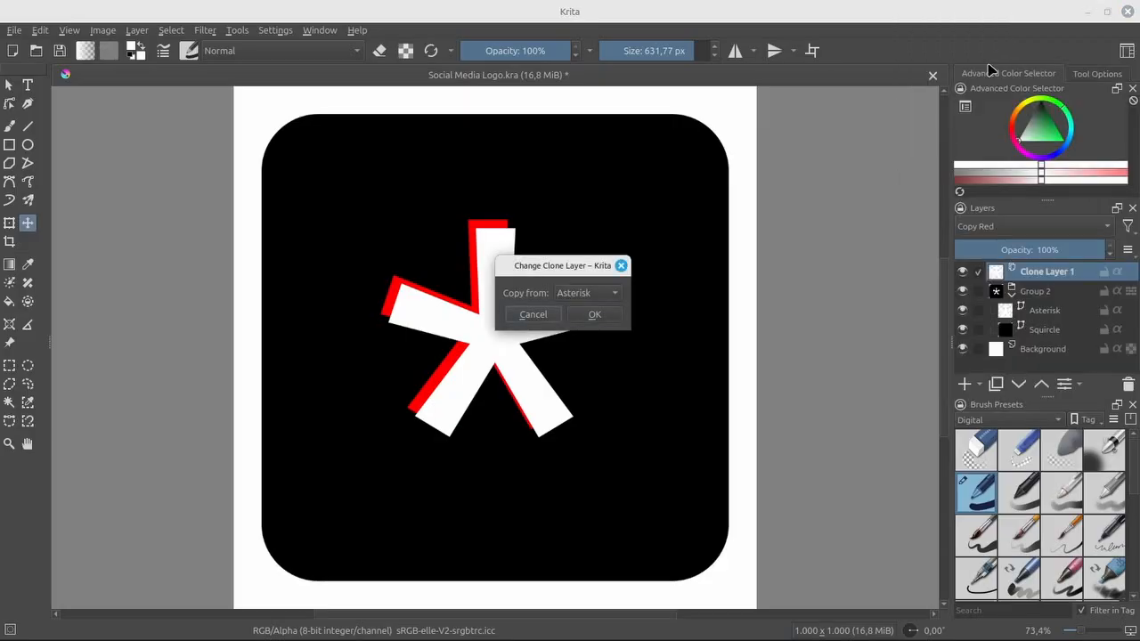
{"action": "left_click", "coordinate": [610, 296]}
{"action": "left_click", "coordinate": [606, 277]}
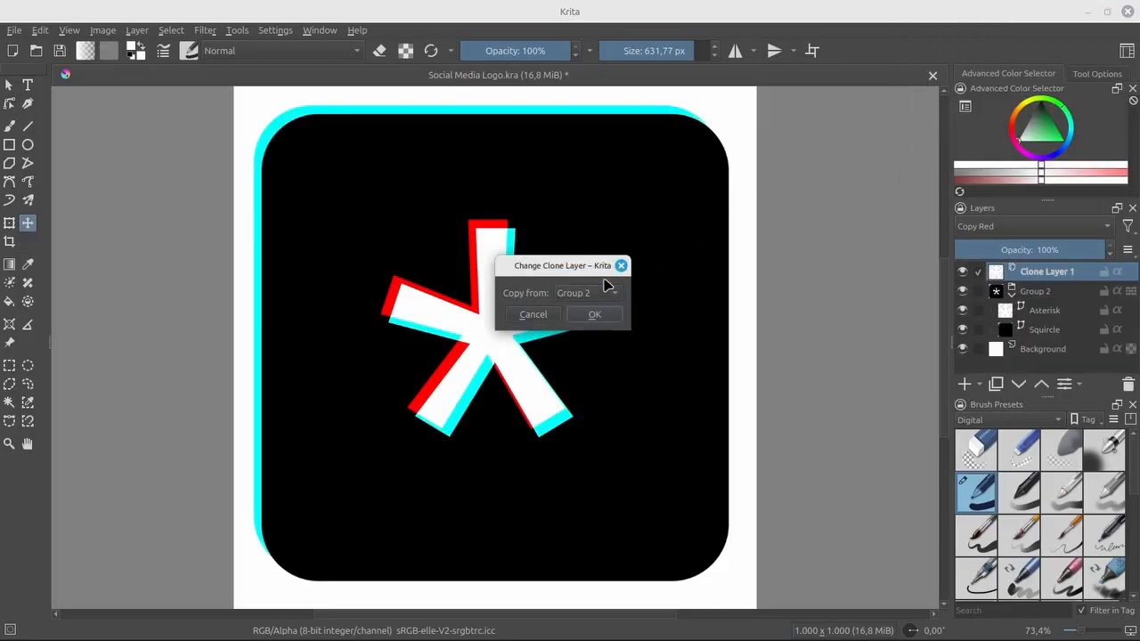
{"action": "left_click", "coordinate": [606, 312]}
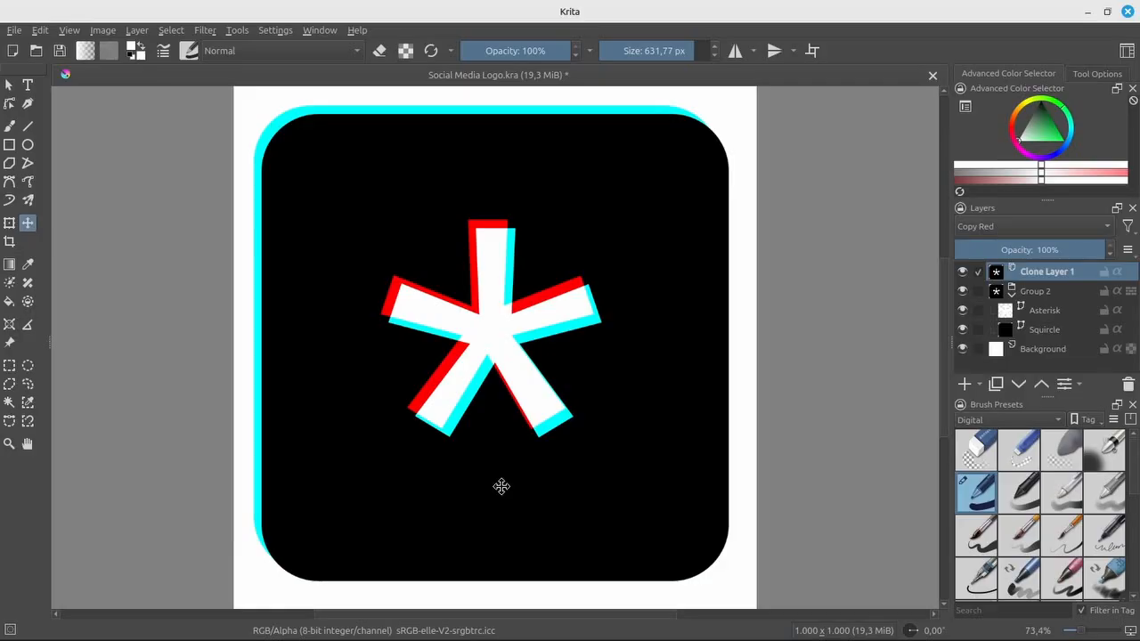
Group the clone layer together with Group 2 and enable Inherit Alpha on the clone layer.
{"action": "left_click", "coordinate": [1035, 291], "text": "ctrl"}
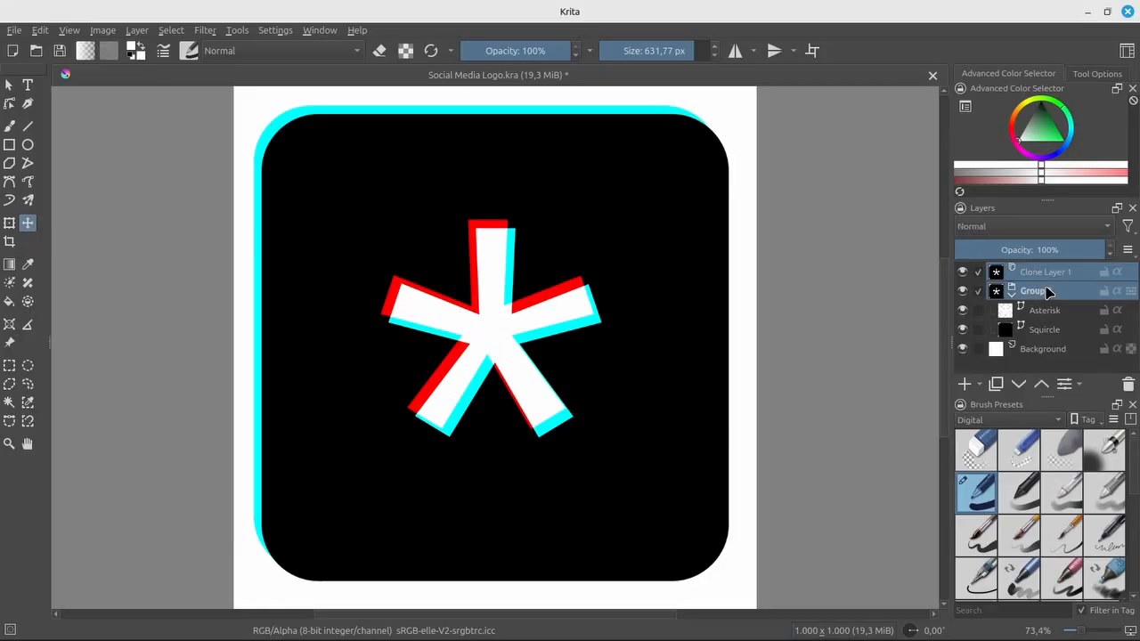
{"action": "key", "text": "ctrl+g"}
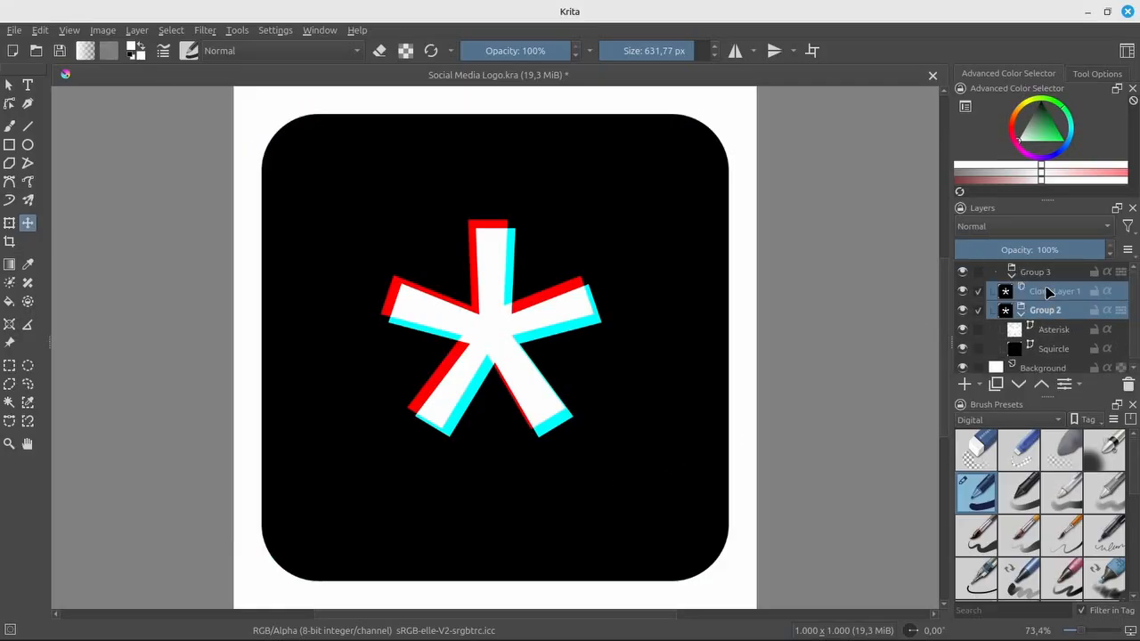
{"action": "left_click", "coordinate": [1100, 297]}
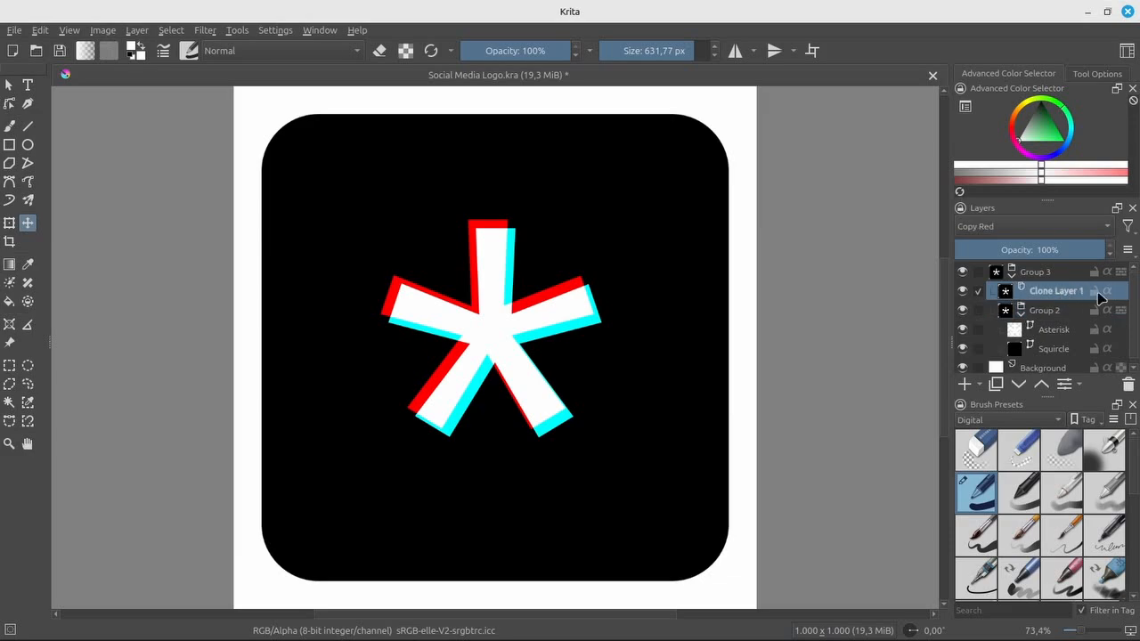
{"action": "left_click", "coordinate": [1107, 292]}
Duplicate the clone layer, then choose the duplicate's channel blending mode and shift it slightly.
{"action": "left_click", "coordinate": [994, 387]}
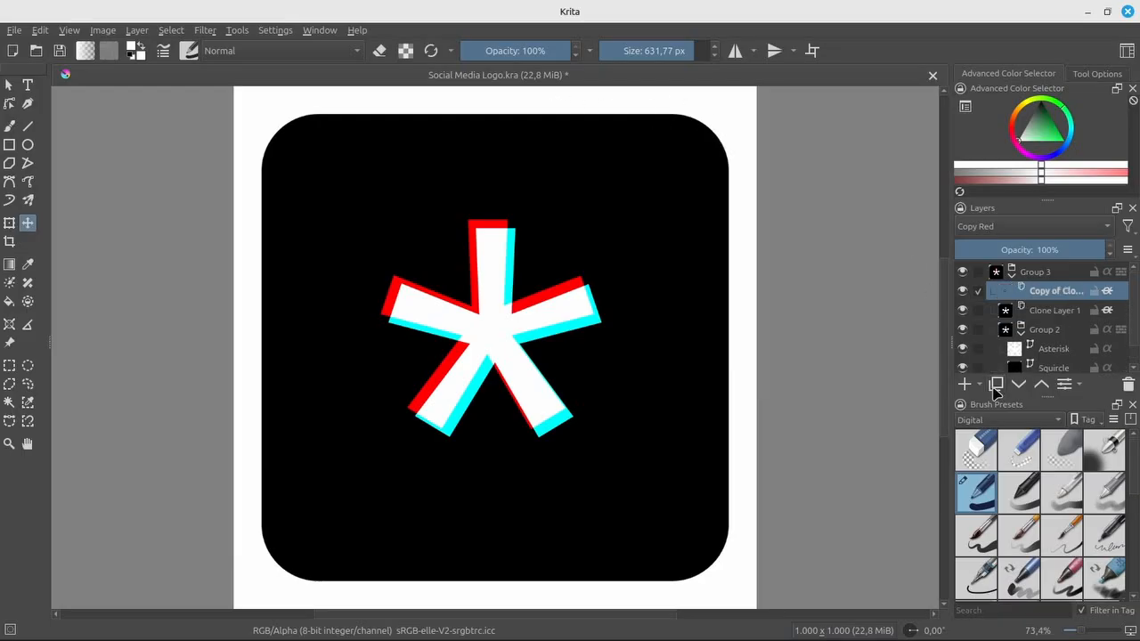
{"action": "left_click", "coordinate": [1001, 230]}
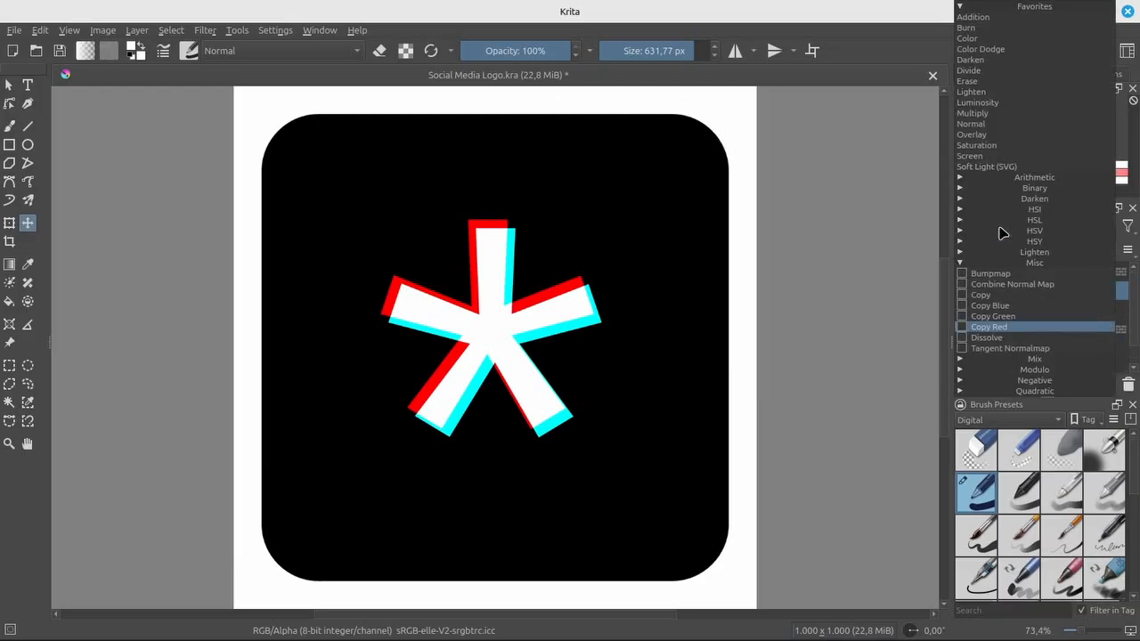
{"action": "left_click", "coordinate": [1021, 327]}
{"action": "left_click_drag", "start_coordinate": [555, 305], "coordinate": [558, 310]}
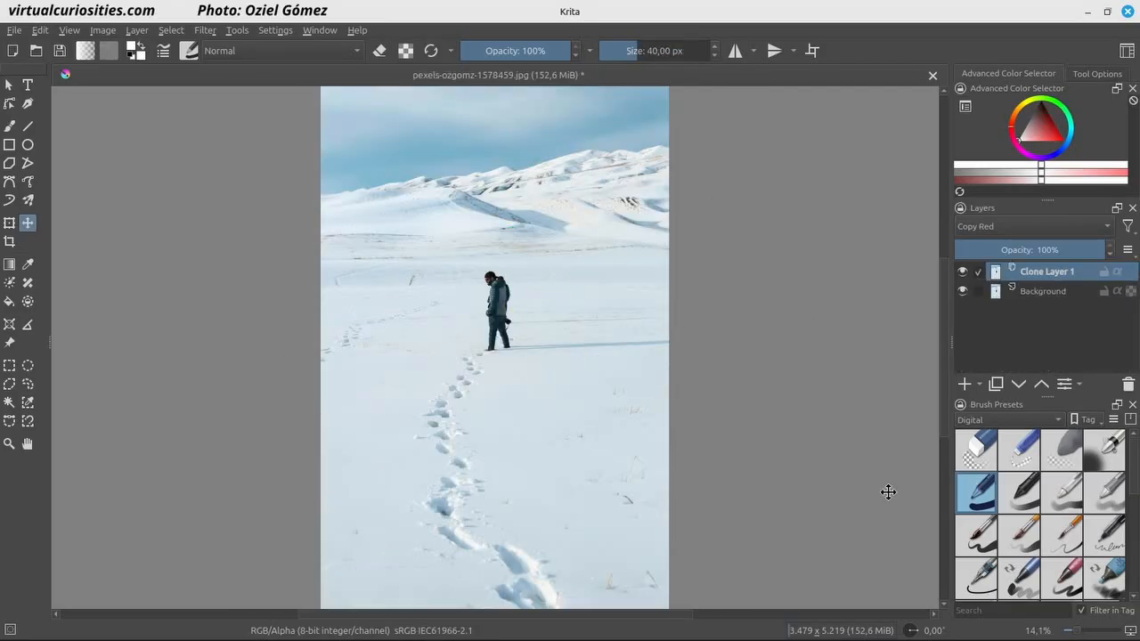
Offset the snow photo's Copy Red clone layer up and to the left of the background.
{"action": "mouse_move", "coordinate": [573, 507]}
{"action": "left_mouse_down"}
{"action": "mouse_move", "coordinate": [549, 475]}
{"action": "mouse_move", "coordinate": [558, 484]}
{"action": "mouse_move", "coordinate": [539, 483]}
{"action": "left_mouse_up"}
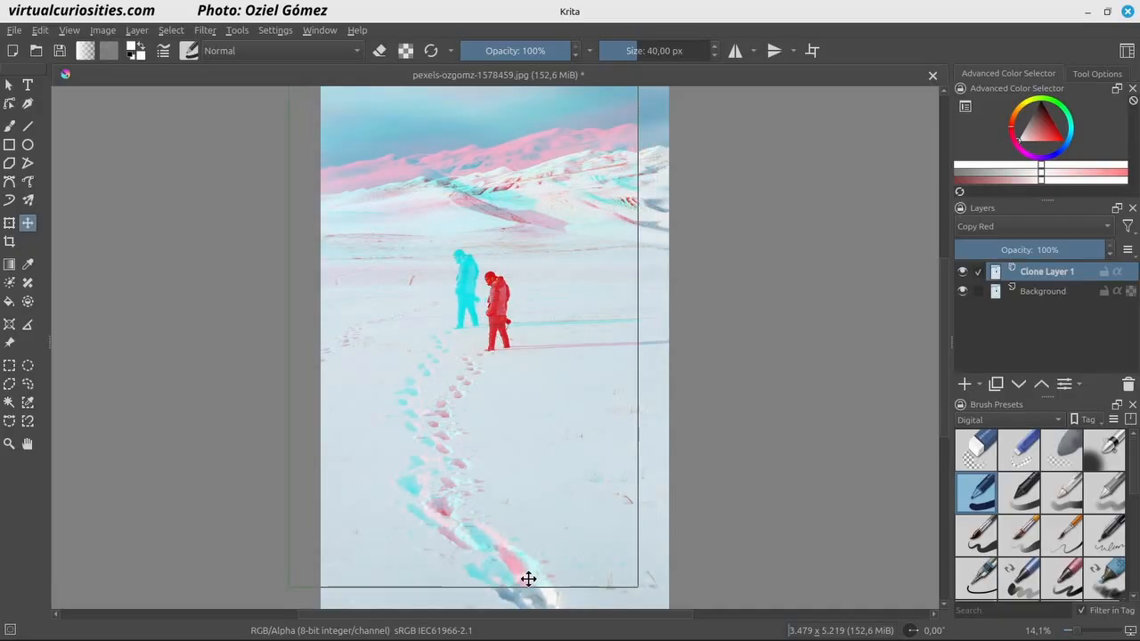
{"action": "scroll", "coordinate": [528, 579], "scroll_direction": "up", "scroll_amount": 6}
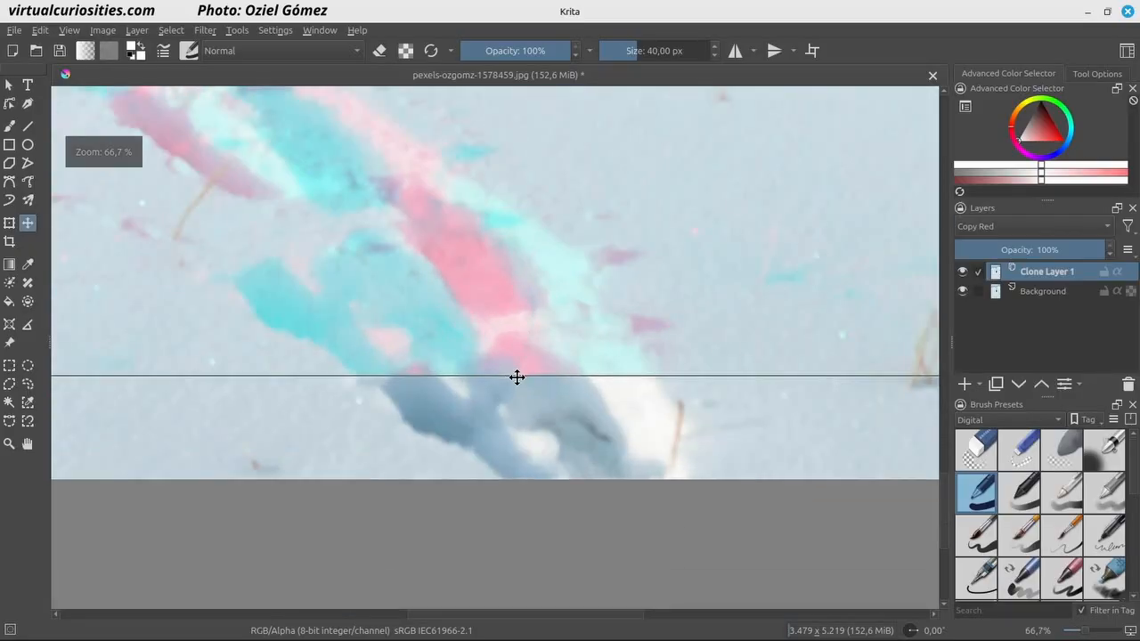
{"action": "left_click_drag", "start_coordinate": [525, 336], "coordinate": [491, 336]}
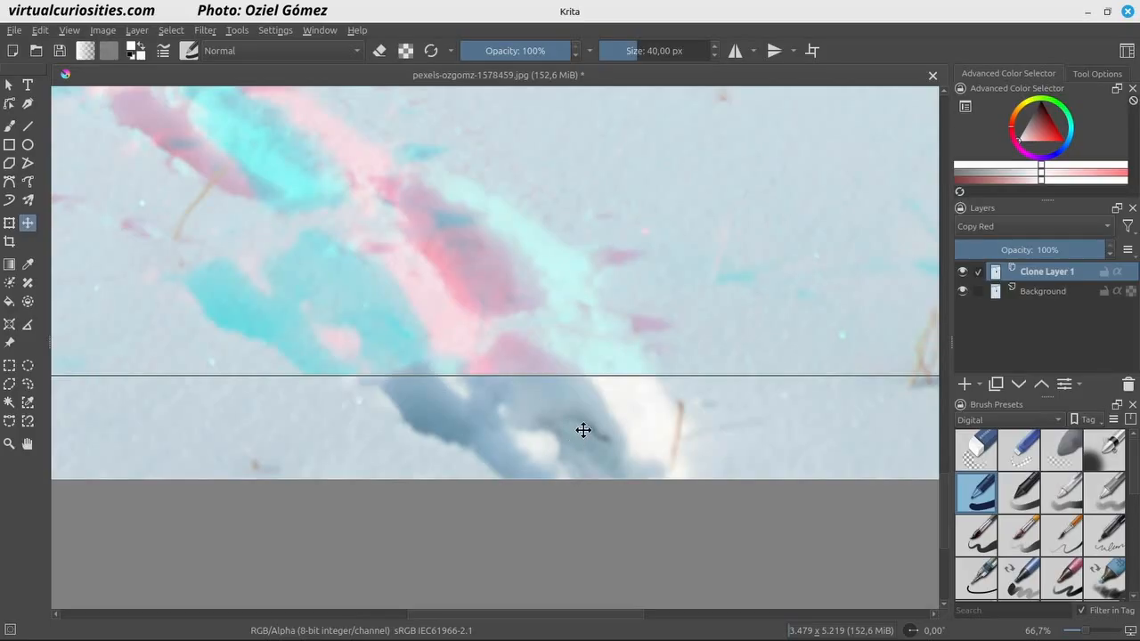
{"action": "scroll", "coordinate": [583, 430], "scroll_direction": "down", "scroll_amount": 5}
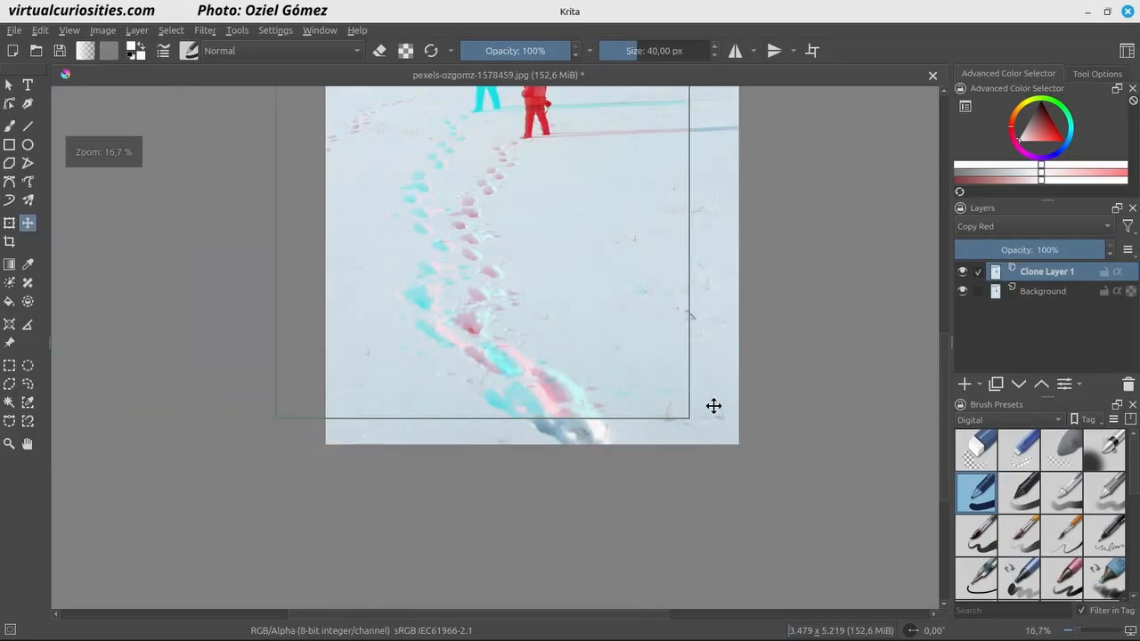
{"action": "left_click_drag", "start_coordinate": [684, 313], "coordinate": [663, 475]}
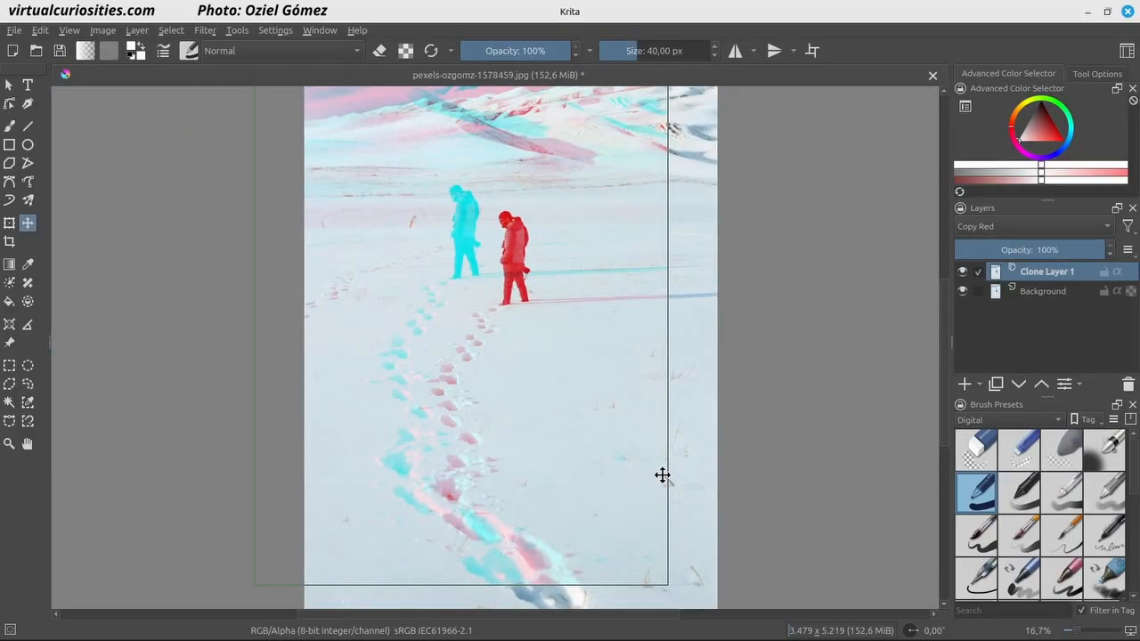
{"action": "scroll", "coordinate": [662, 476], "scroll_direction": "down", "scroll_amount": 1}
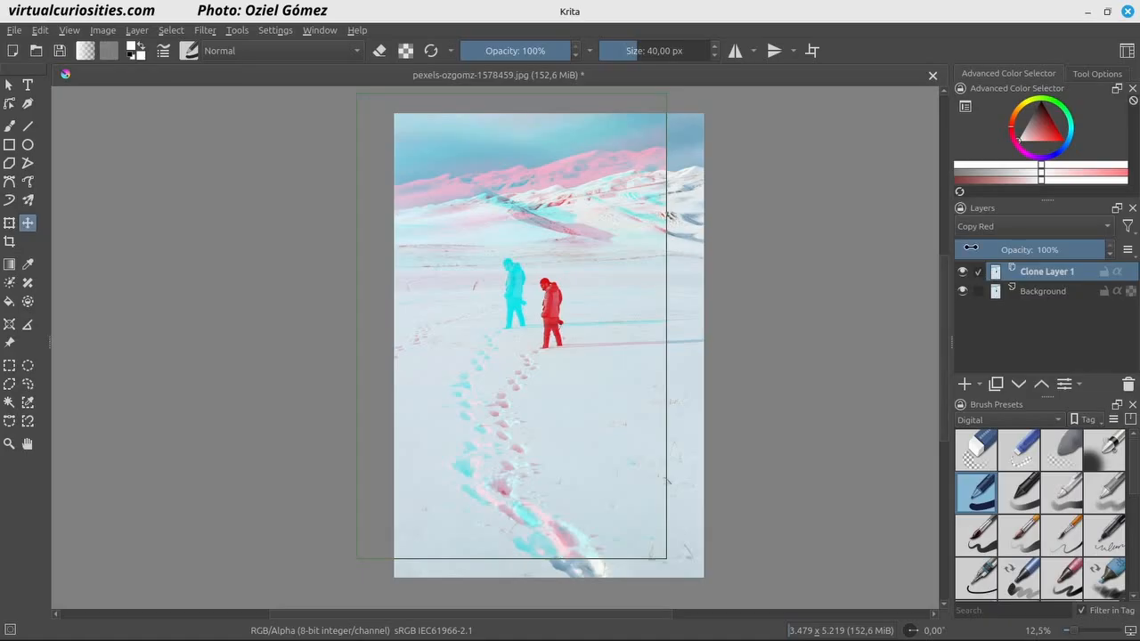
Set the photo's clone layer to Difference and move it back into exact alignment with the background.
{"action": "left_click", "coordinate": [1010, 229]}
{"action": "left_click", "coordinate": [1058, 381]}
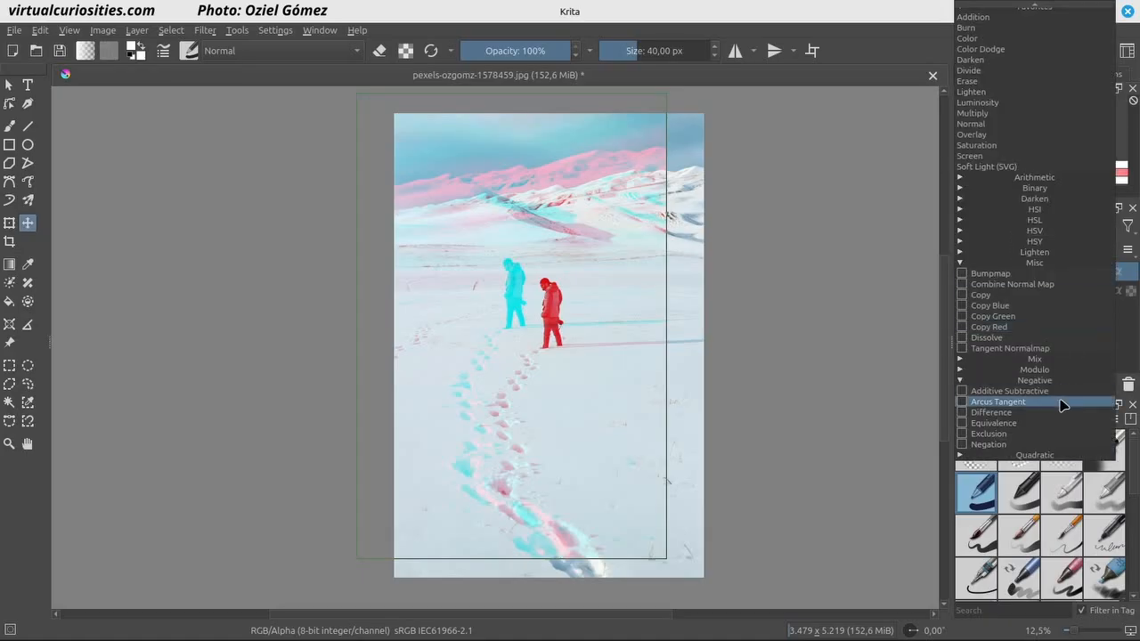
{"action": "left_click", "coordinate": [1056, 414]}
{"action": "mouse_move", "coordinate": [545, 328]}
{"action": "left_mouse_down"}
{"action": "mouse_move", "coordinate": [589, 356]}
{"action": "mouse_move", "coordinate": [558, 311]}
{"action": "left_mouse_up"}
{"action": "scroll", "coordinate": [563, 318], "scroll_direction": "up", "scroll_amount": 3}
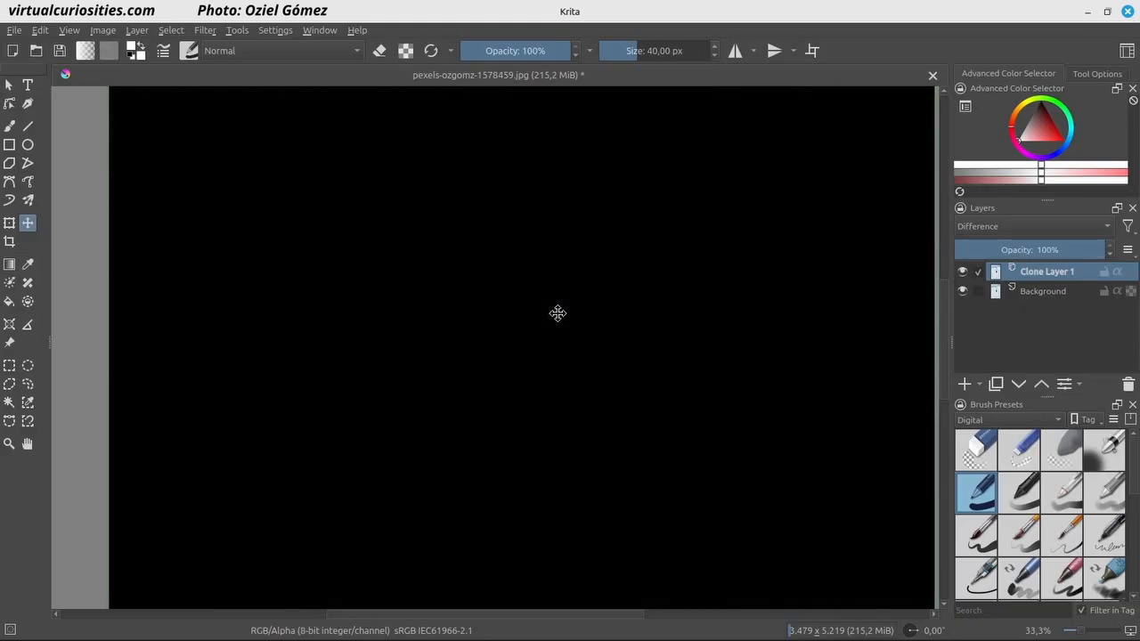
{"action": "scroll", "coordinate": [558, 311], "scroll_direction": "down", "scroll_amount": 3}
Return the clone layer's blending mode to Copy Red and add a transform mask to it.
{"action": "left_click", "coordinate": [984, 229]}
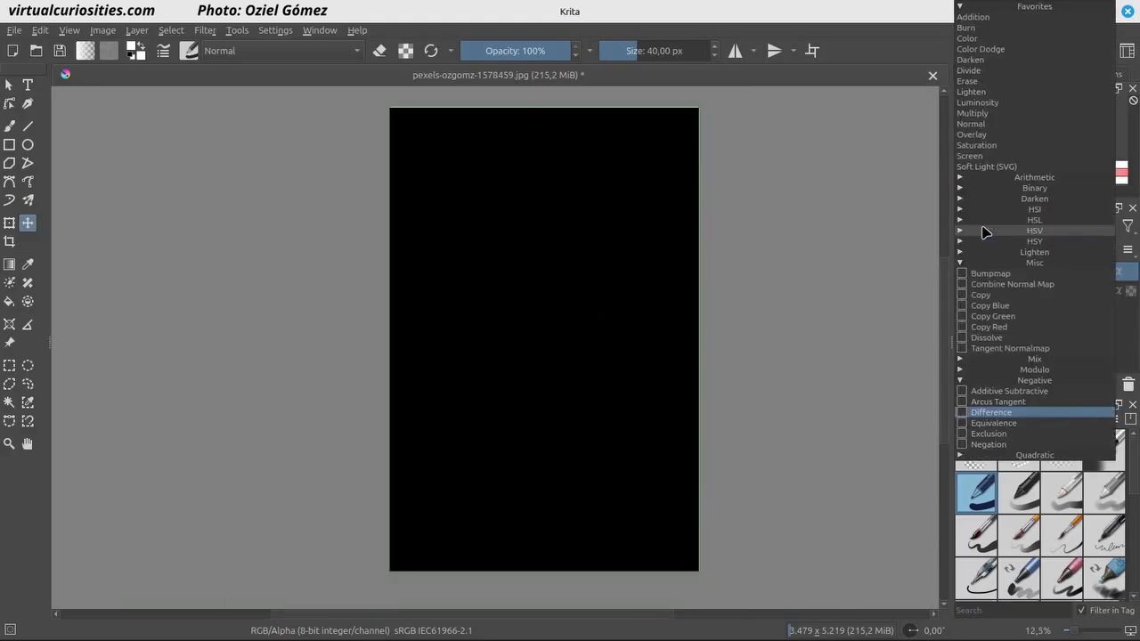
{"action": "left_click", "coordinate": [1010, 326]}
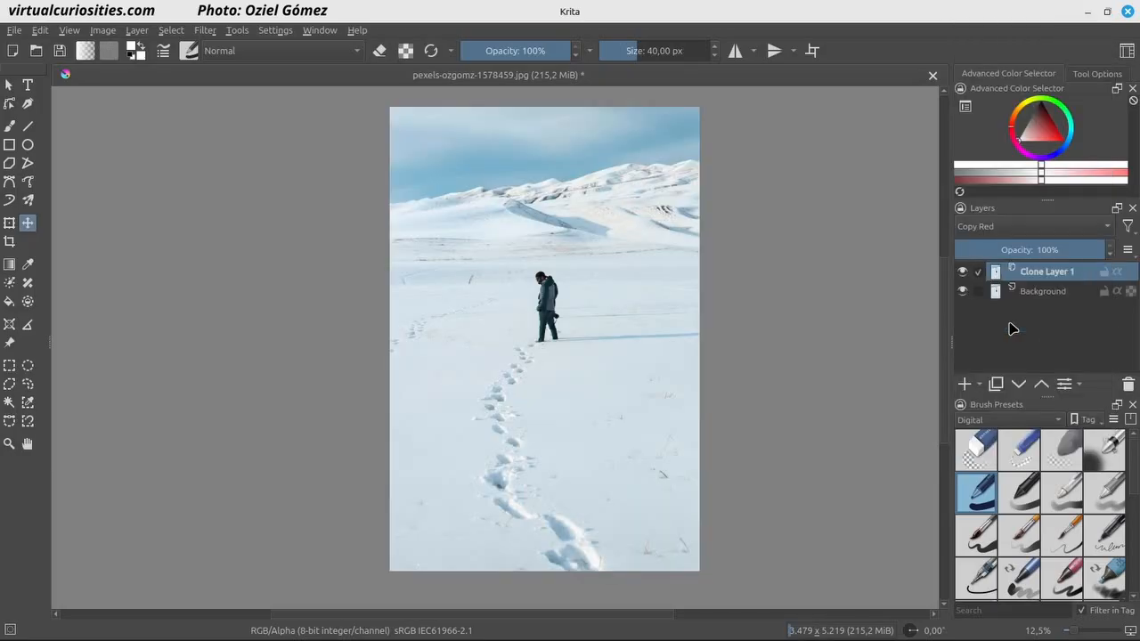
{"action": "left_click", "coordinate": [980, 383]}
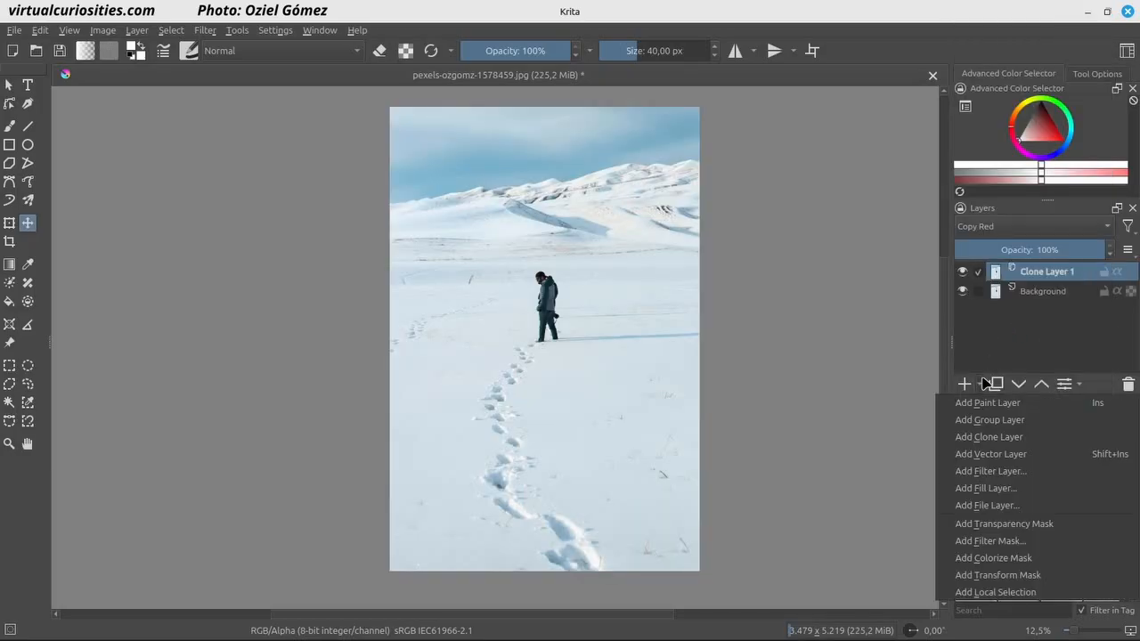
{"action": "left_click", "coordinate": [1028, 581]}
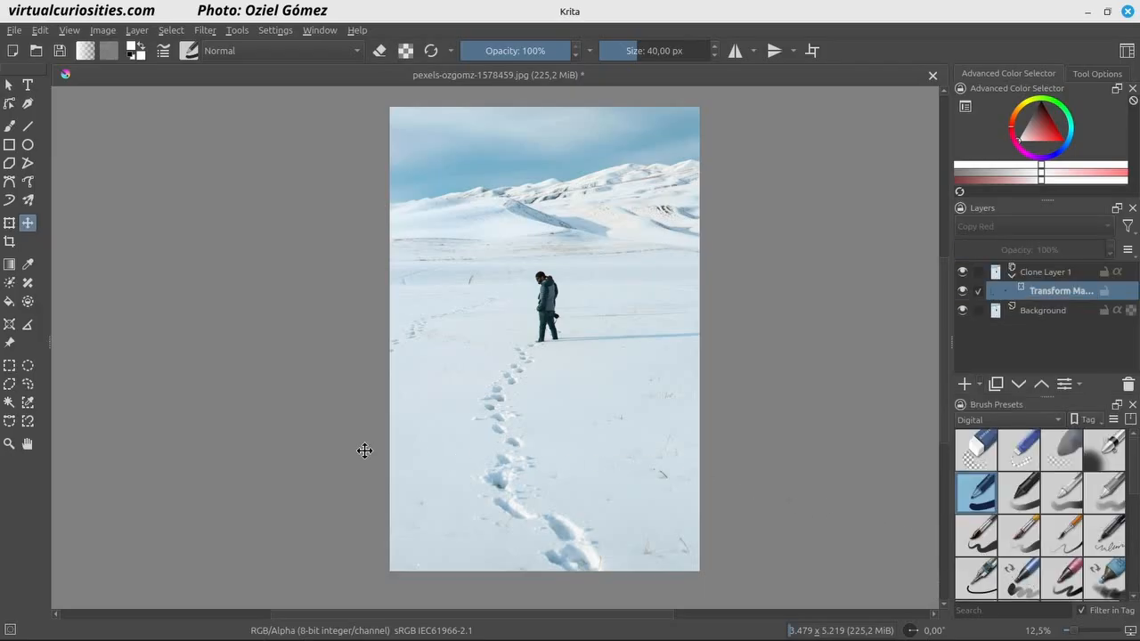
Transform the mask to shift the clone up and to the left, and enlarge it beyond the canvas edges.
{"action": "left_click", "coordinate": [9, 223]}
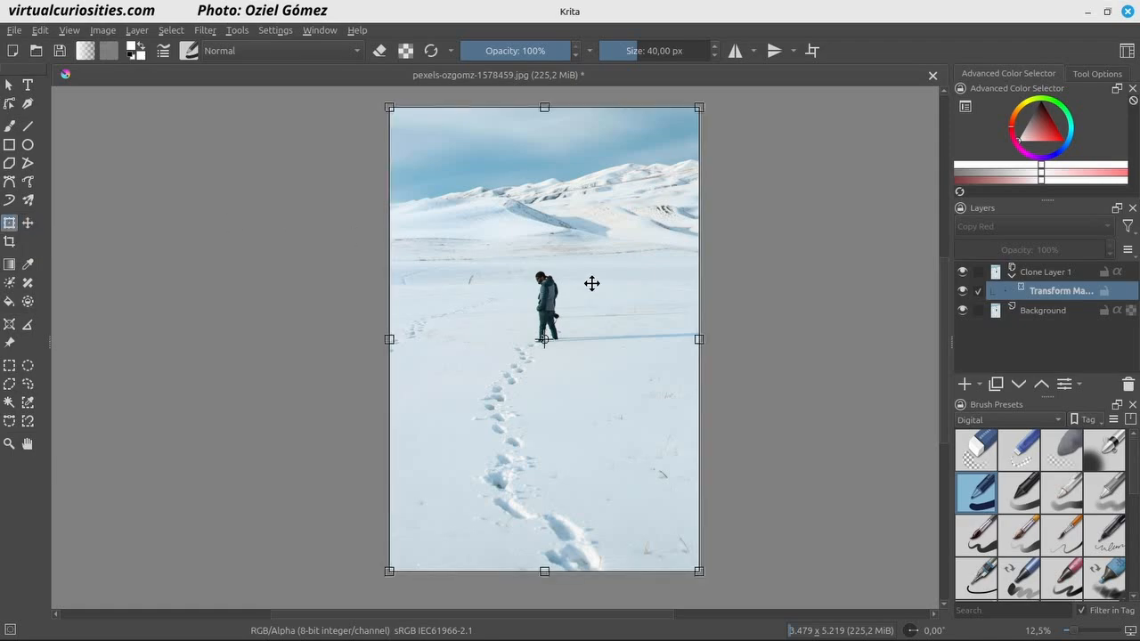
{"action": "left_click_drag", "start_coordinate": [590, 282], "coordinate": [577, 264]}
{"action": "mouse_move", "coordinate": [592, 272]}
{"action": "left_mouse_down"}
{"action": "mouse_move", "coordinate": [578, 280]}
{"action": "mouse_move", "coordinate": [587, 277]}
{"action": "left_mouse_up"}
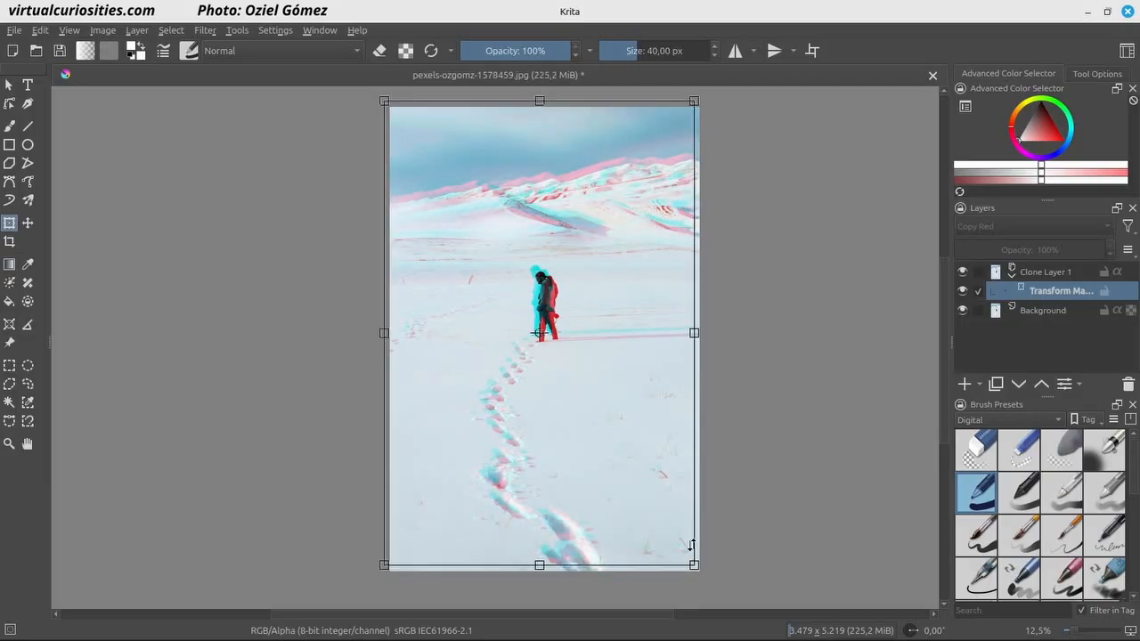
{"action": "left_click_drag", "start_coordinate": [695, 564], "coordinate": [736, 589]}
{"action": "left_click_drag", "start_coordinate": [641, 517], "coordinate": [636, 512]}
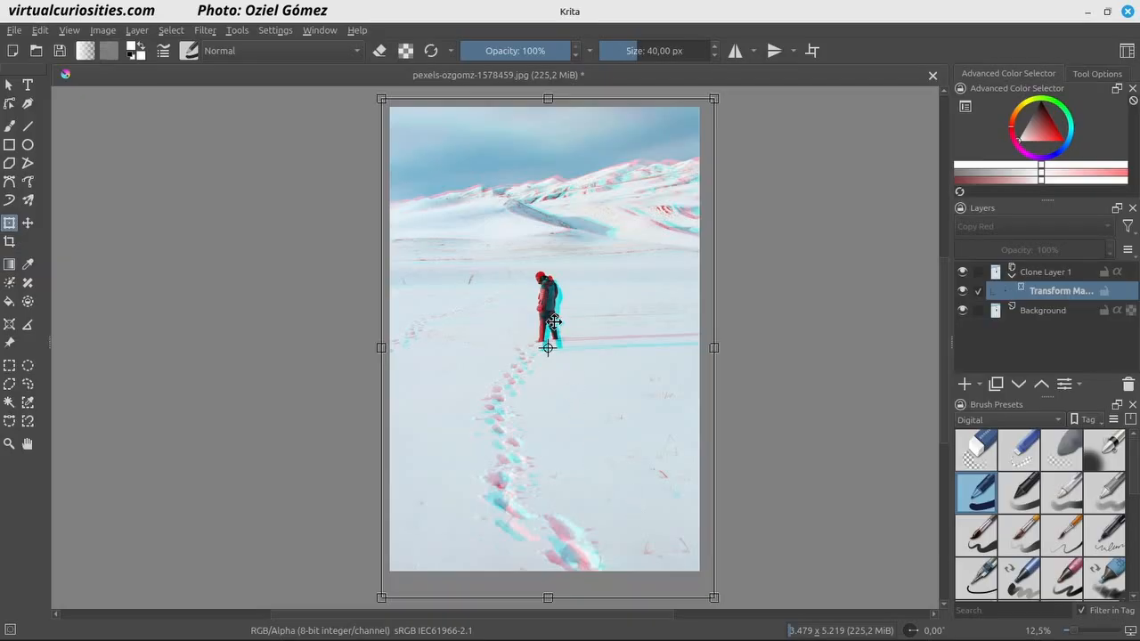
Adjust the mask's transform so the enlarged red clone lines up with the walking man, keeping color fringes away from him.
{"action": "scroll", "coordinate": [575, 395], "scroll_direction": "up", "scroll_amount": 5}
{"action": "left_click_drag", "start_coordinate": [672, 250], "coordinate": [660, 366]}
{"action": "left_click_drag", "start_coordinate": [643, 271], "coordinate": [624, 286]}
{"action": "scroll", "coordinate": [622, 289], "scroll_direction": "down", "scroll_amount": 4}
{"action": "scroll", "coordinate": [623, 307], "scroll_direction": "down", "scroll_amount": 1}
{"action": "scroll", "coordinate": [617, 334], "scroll_direction": "up", "scroll_amount": 3}
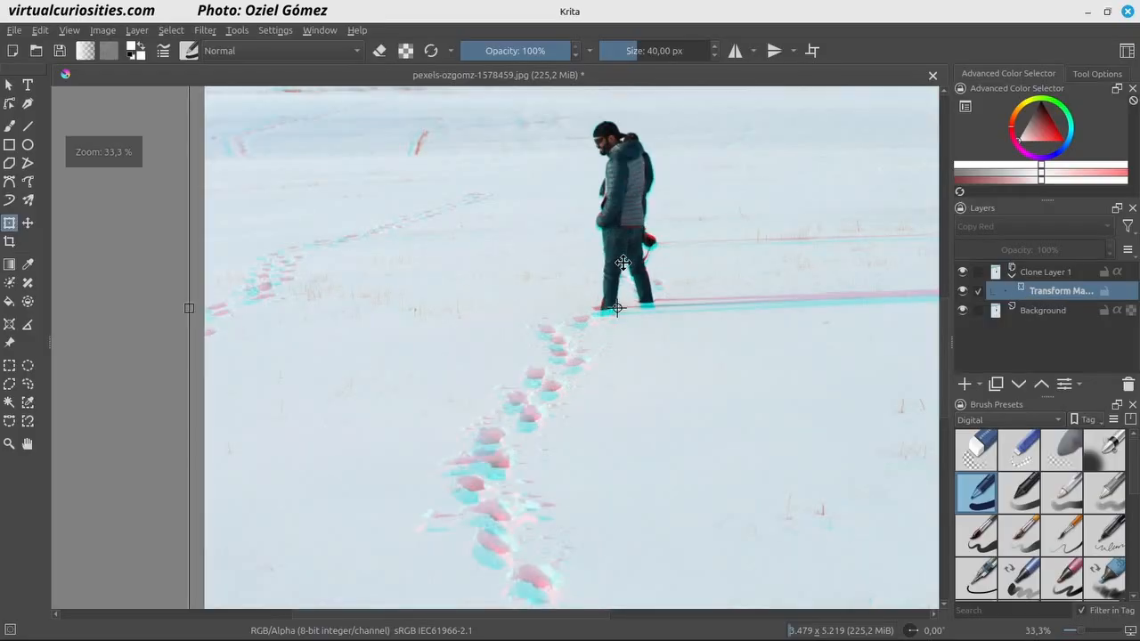
{"action": "left_click_drag", "start_coordinate": [513, 453], "coordinate": [478, 116]}
{"action": "scroll", "coordinate": [594, 492], "scroll_direction": "down", "scroll_amount": 3}
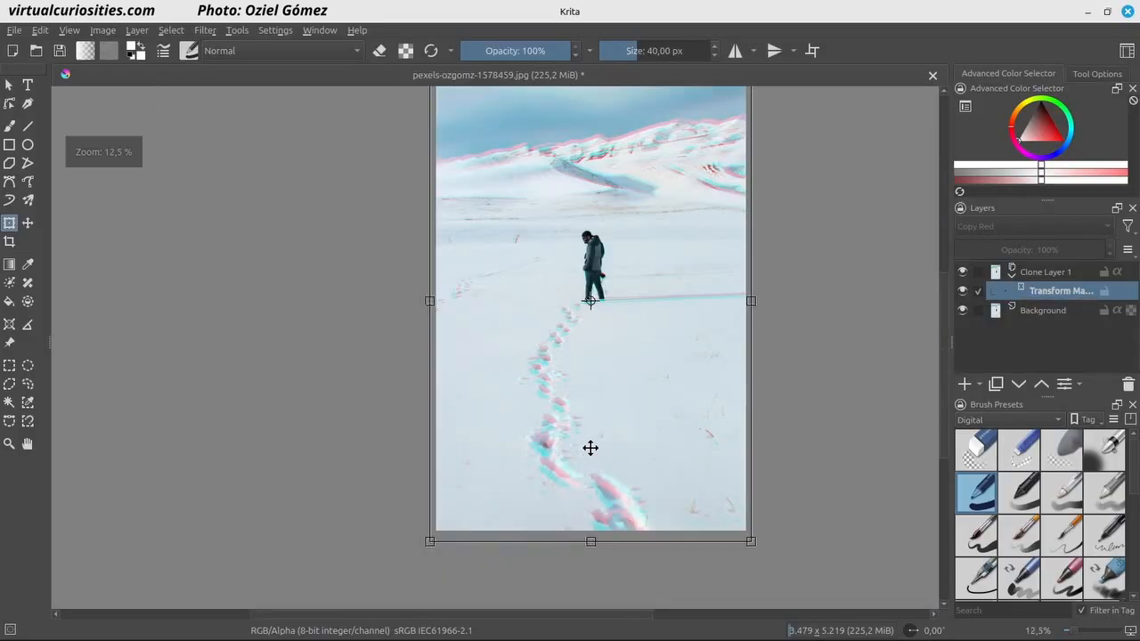
{"action": "scroll", "coordinate": [614, 163], "scroll_direction": "up", "scroll_amount": 1}
{"action": "left_click_drag", "start_coordinate": [623, 309], "coordinate": [601, 243]}
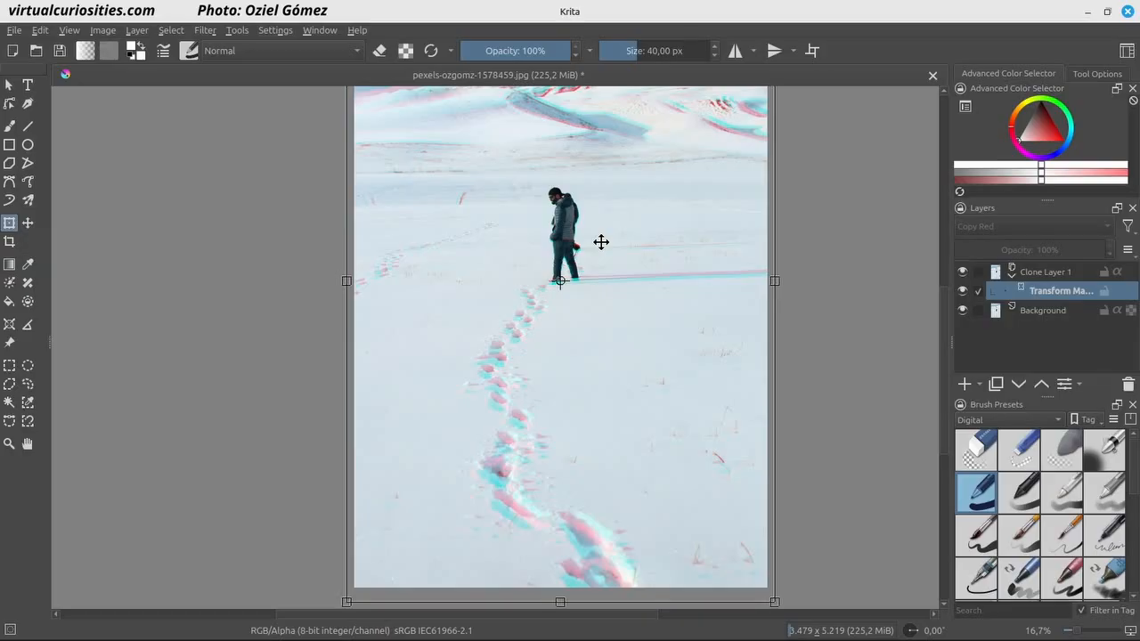
Switch the mask's transform to Warp mode and distort the red clone from its centre near the man's feet toward the lower right.
{"action": "left_click", "coordinate": [1089, 79]}
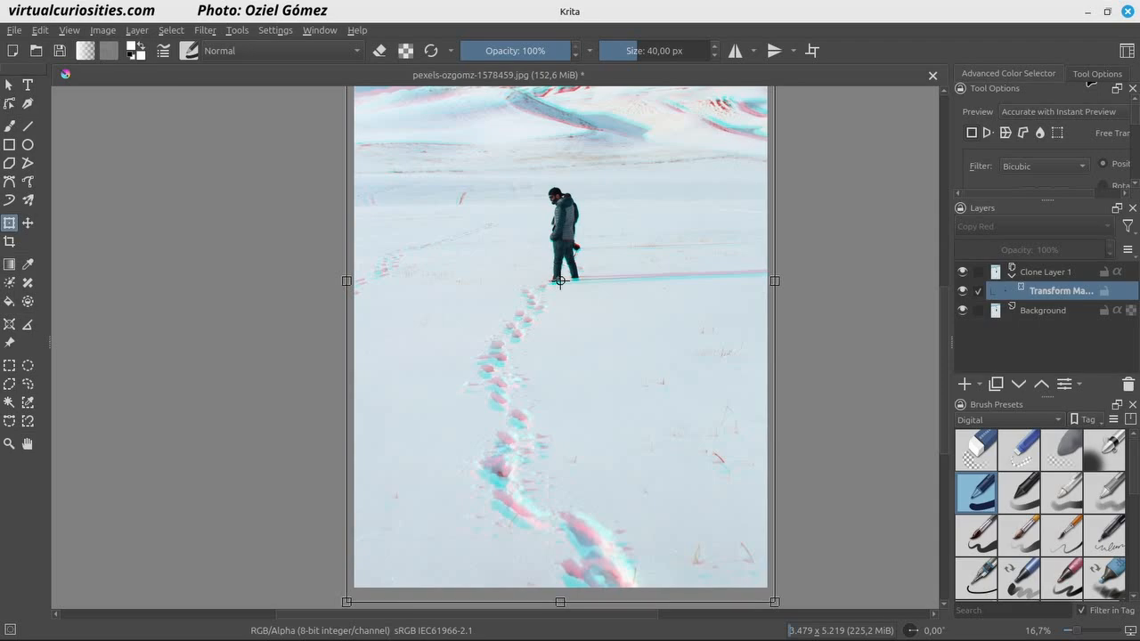
{"action": "left_click", "coordinate": [1004, 134]}
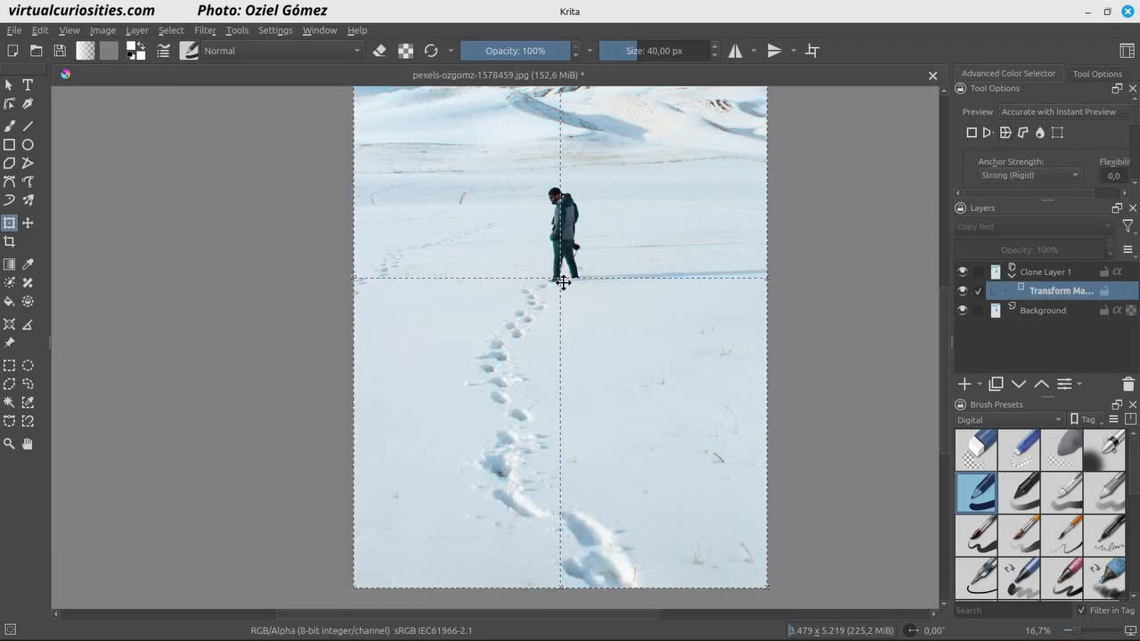
{"action": "left_click_drag", "start_coordinate": [561, 281], "coordinate": [629, 318]}
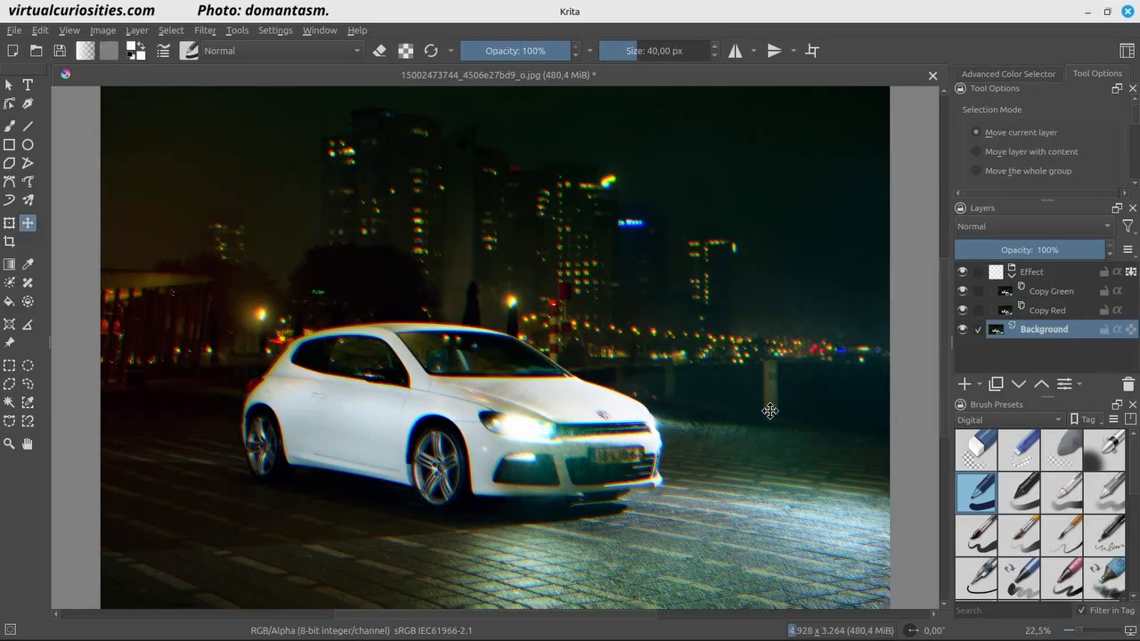
Add a Motion Blur filter mask to the Background layer of the night car photo.
{"action": "scroll", "coordinate": [521, 340], "scroll_direction": "up", "scroll_amount": 4}
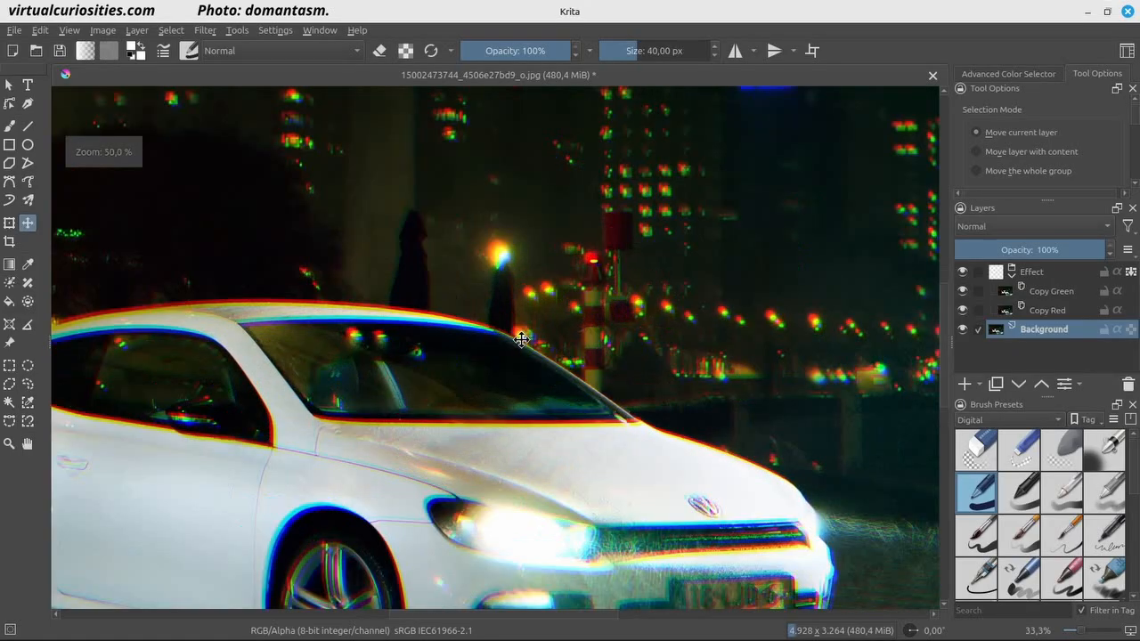
{"action": "scroll", "coordinate": [493, 322], "scroll_direction": "up", "scroll_amount": 4}
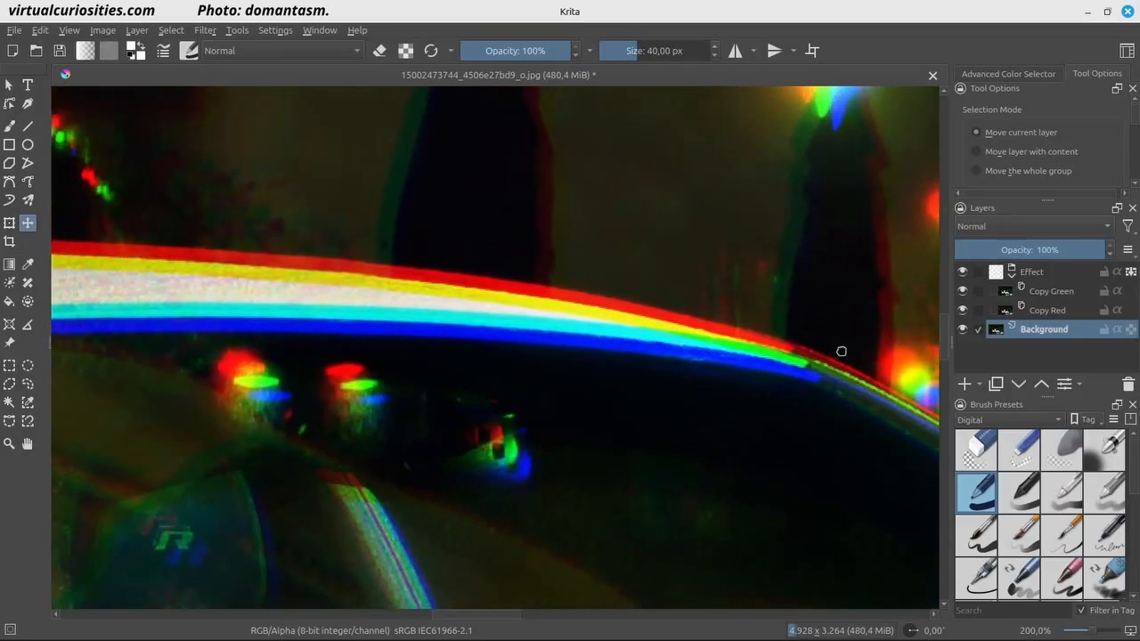
{"action": "scroll", "coordinate": [481, 365], "scroll_direction": "down", "scroll_amount": 3}
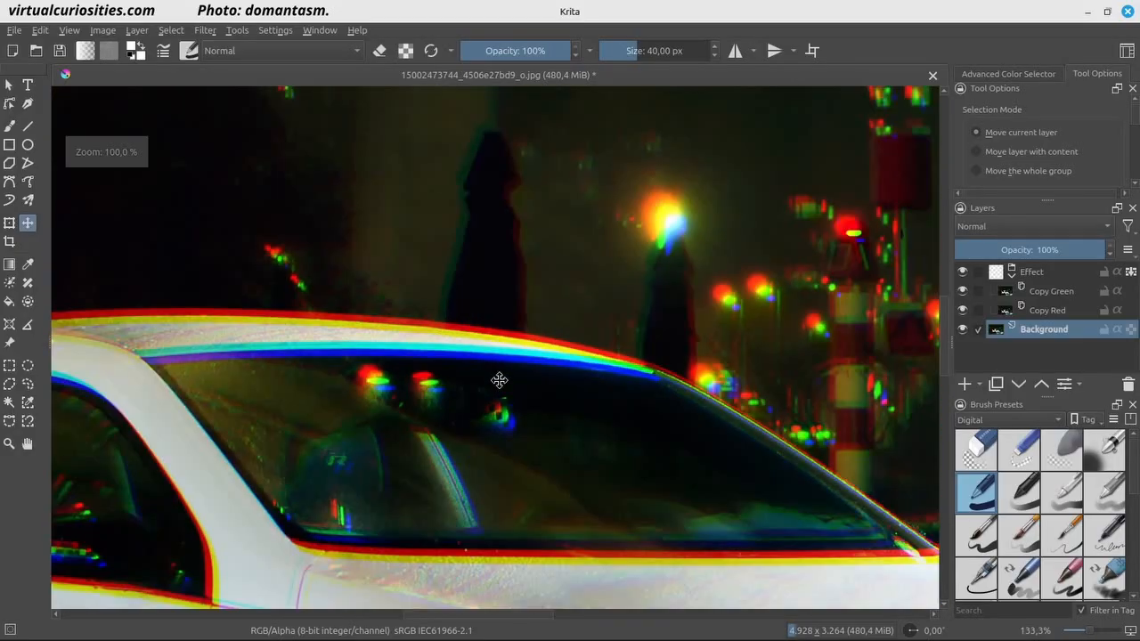
{"action": "left_click_drag", "start_coordinate": [626, 380], "coordinate": [529, 384]}
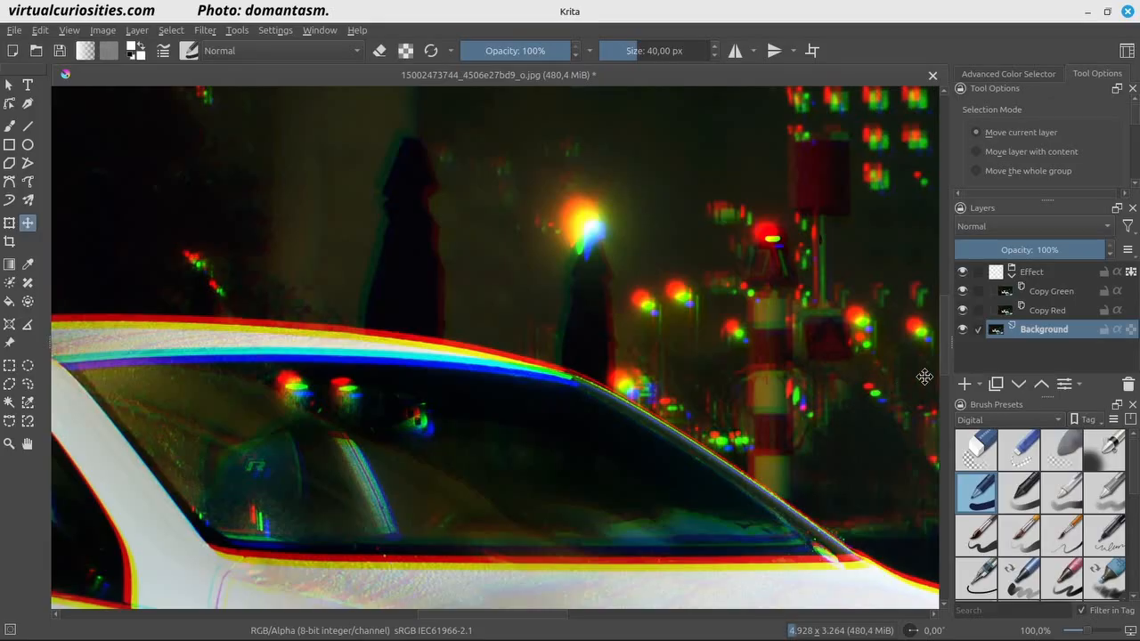
{"action": "left_click", "coordinate": [979, 384]}
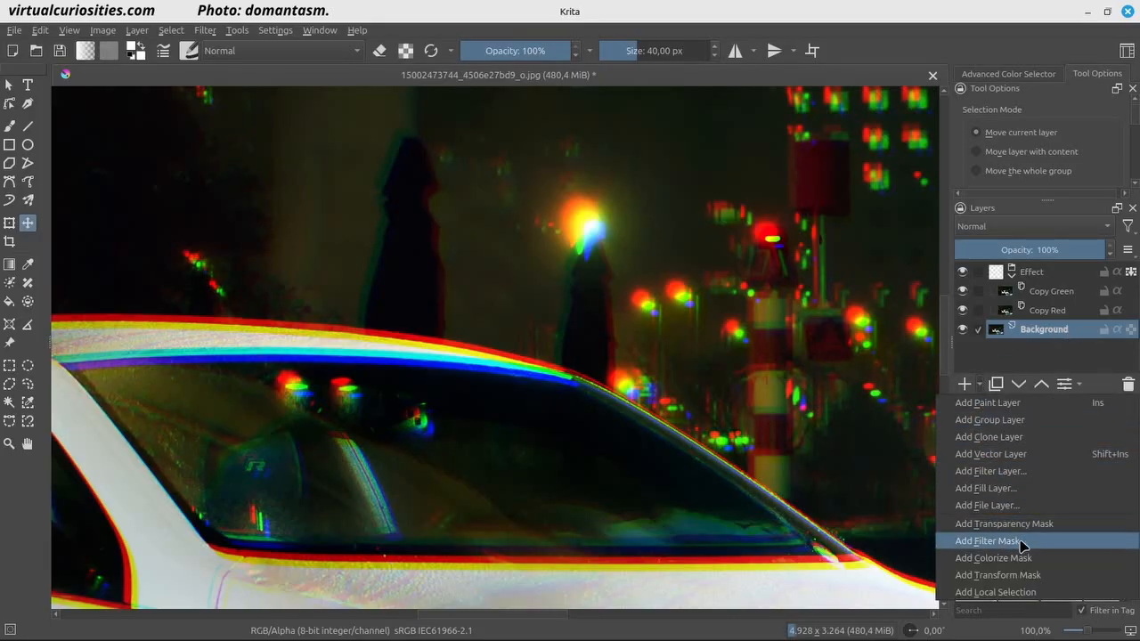
{"action": "left_click", "coordinate": [988, 540]}
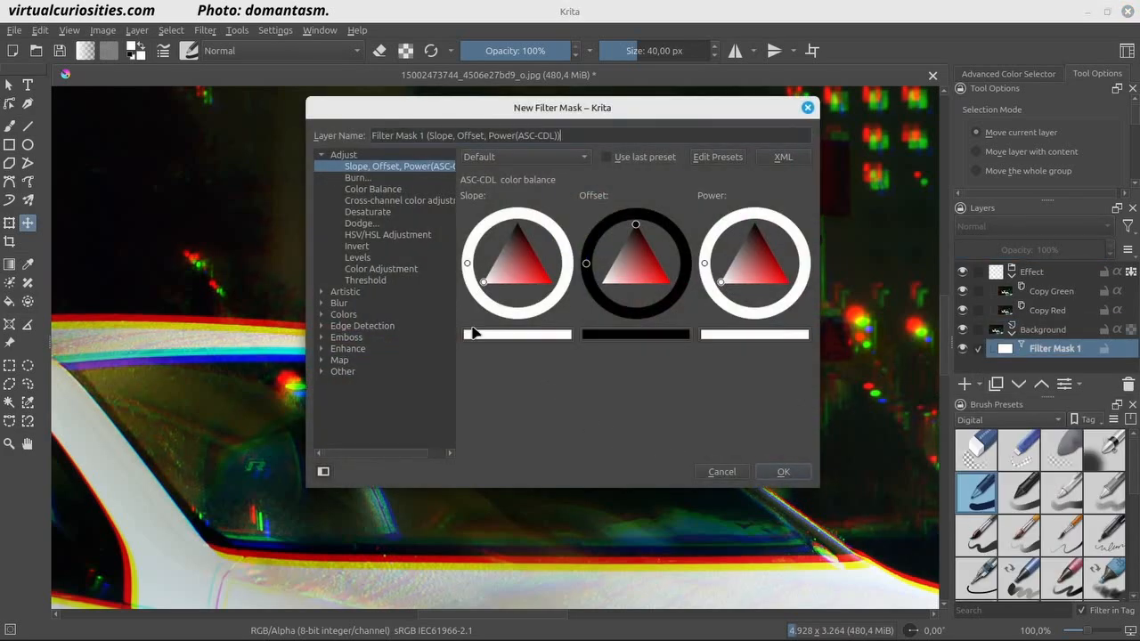
{"action": "left_click", "coordinate": [322, 154]}
{"action": "left_click", "coordinate": [322, 178]}
{"action": "left_click", "coordinate": [369, 222]}
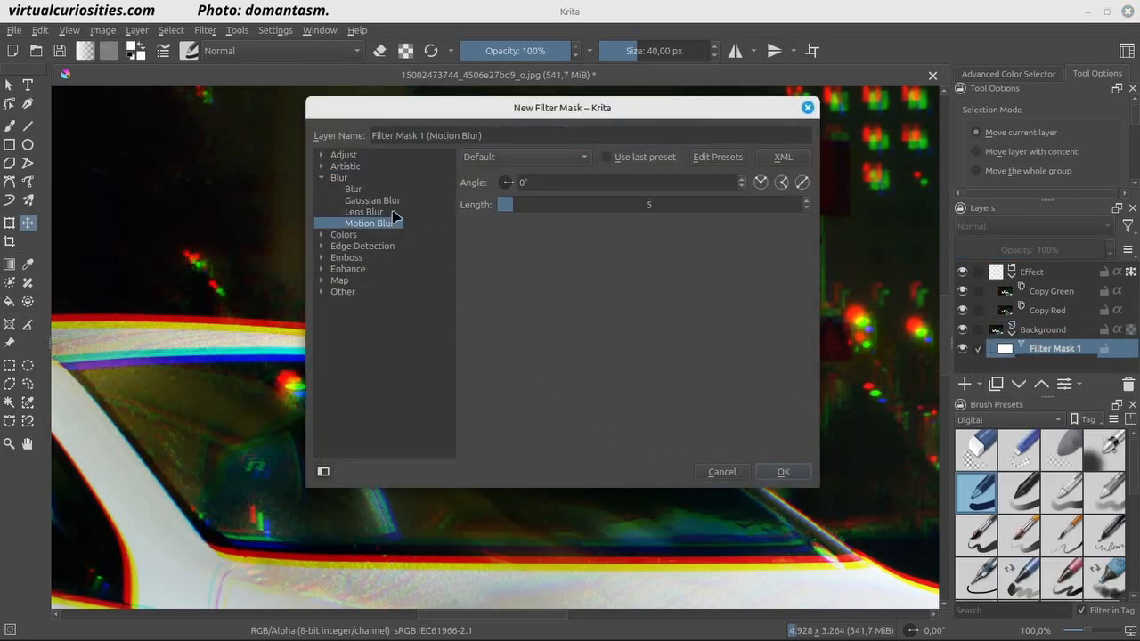
Set the motion blur angle to 45°, increase its length to blend the color fringes, and apply the filter mask.
{"action": "type", "text": "45"}
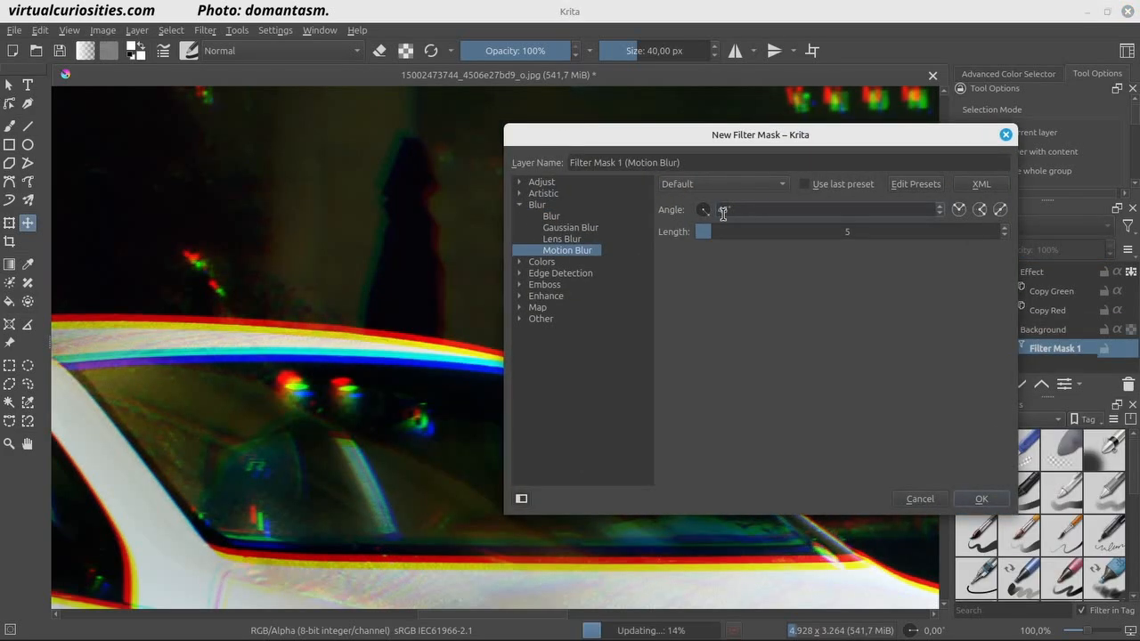
{"action": "left_click_drag", "start_coordinate": [720, 231], "coordinate": [771, 227]}
{"action": "left_click", "coordinate": [980, 500]}
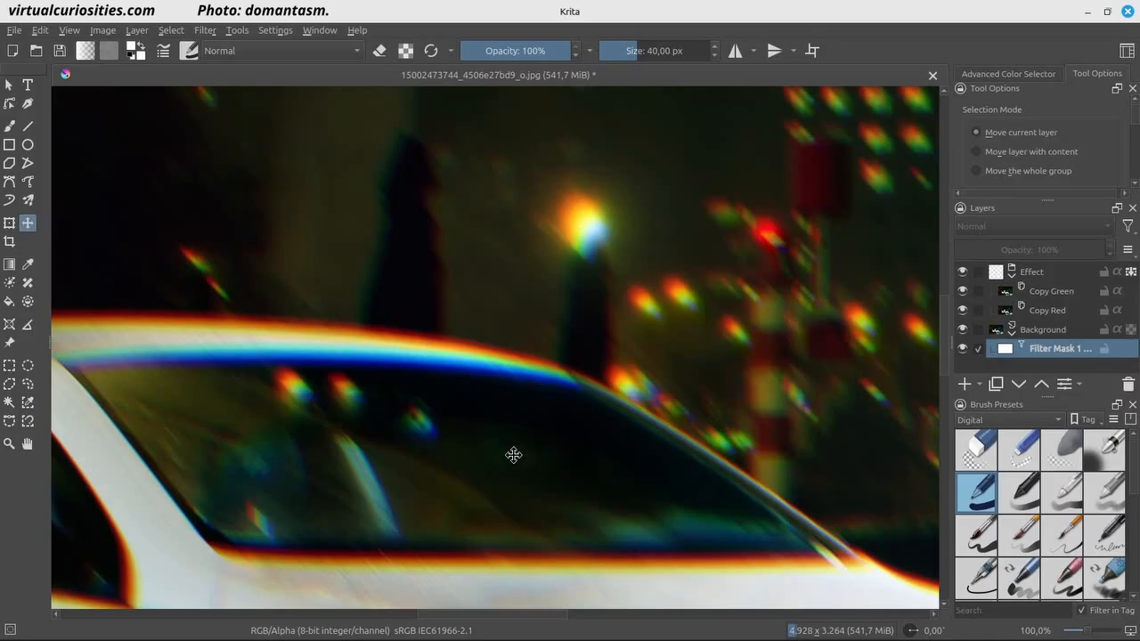
{"action": "scroll", "coordinate": [528, 425], "scroll_direction": "down", "scroll_amount": 1}
{"action": "scroll", "coordinate": [528, 425], "scroll_direction": "down", "scroll_amount": 2}
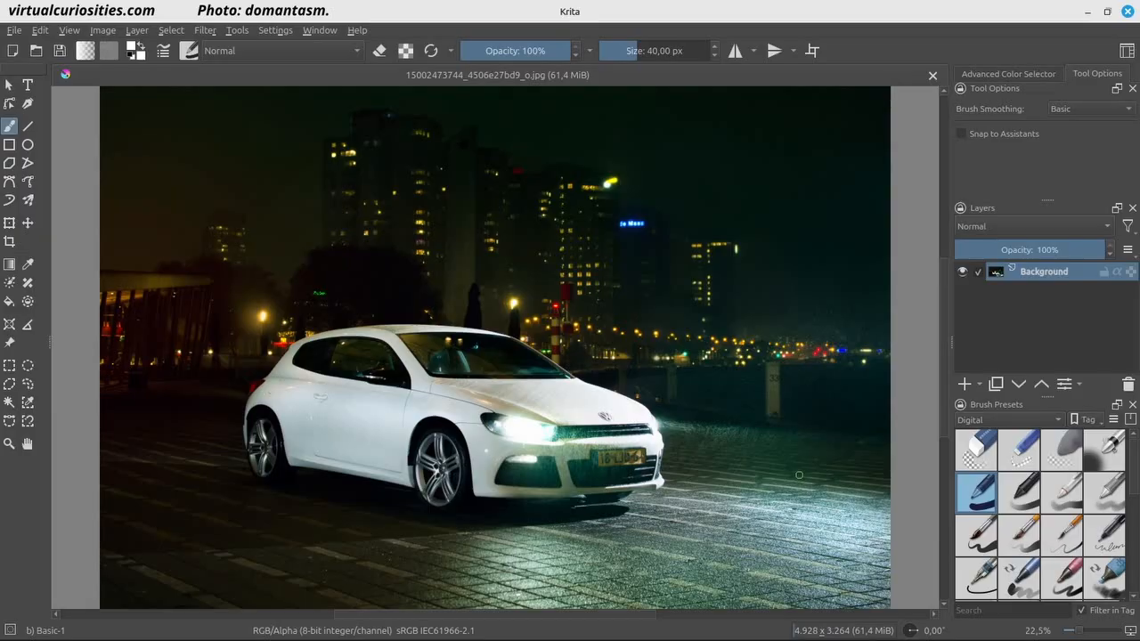
Add a clone layer of the original car photo's background and place the clone in its own group.
{"action": "left_click", "coordinate": [979, 385]}
{"action": "left_click", "coordinate": [988, 437]}
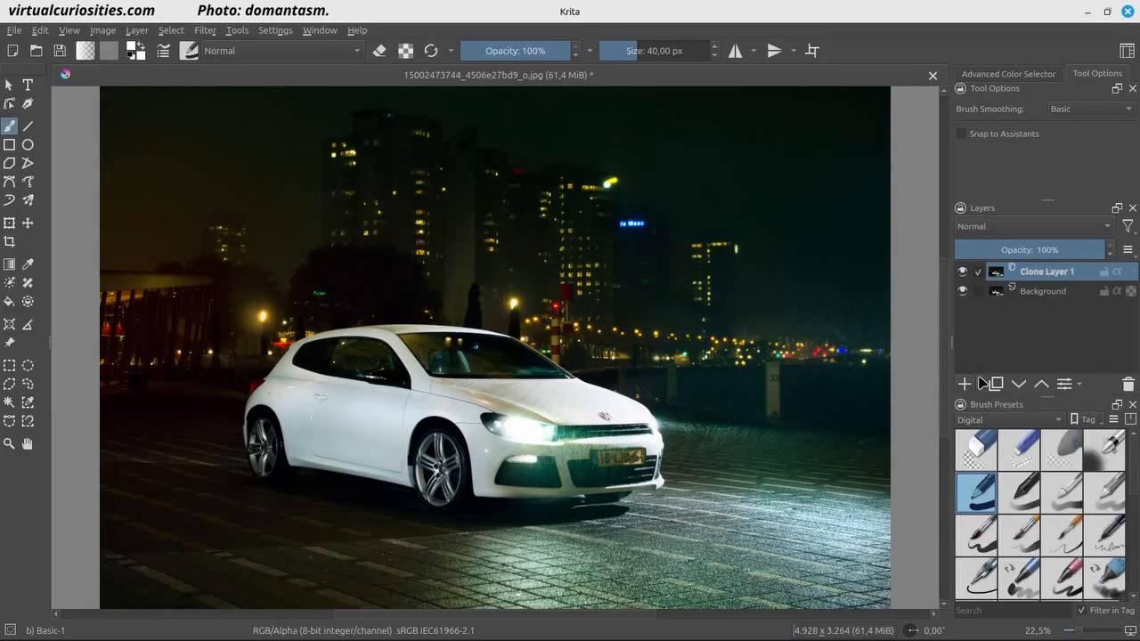
{"action": "right_click", "coordinate": [1029, 276]}
{"action": "mouse_move", "coordinate": [1024, 255]}
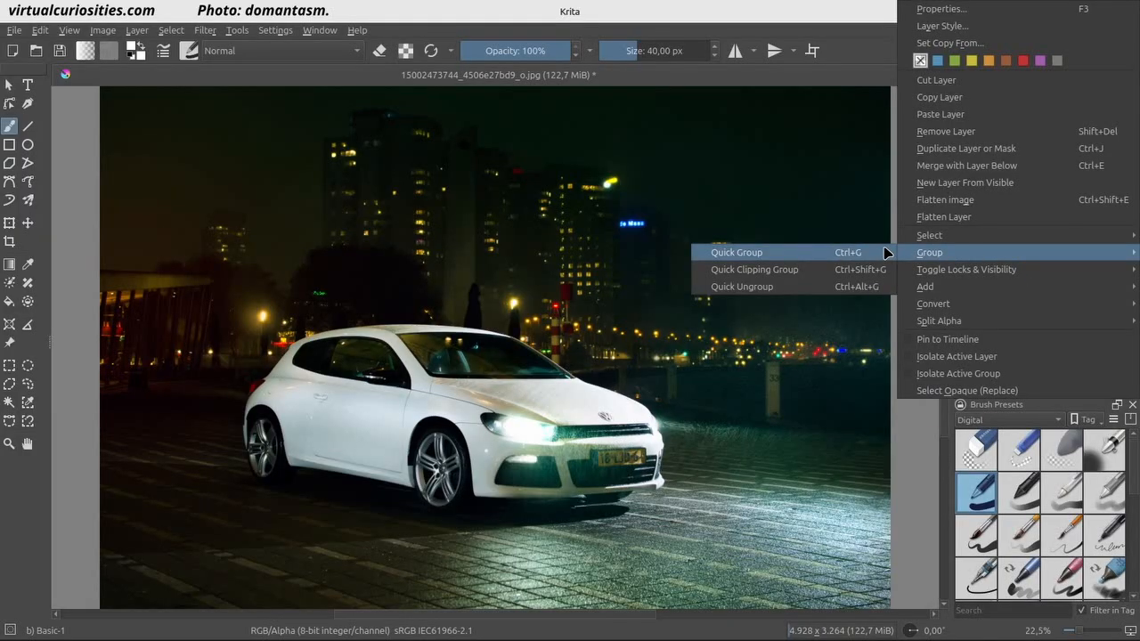
{"action": "left_click", "coordinate": [886, 253]}
Add a solid fill layer above the clone in the group, colored pure red with Red 255, Green 0, Blue 0.
{"action": "left_click", "coordinate": [978, 384]}
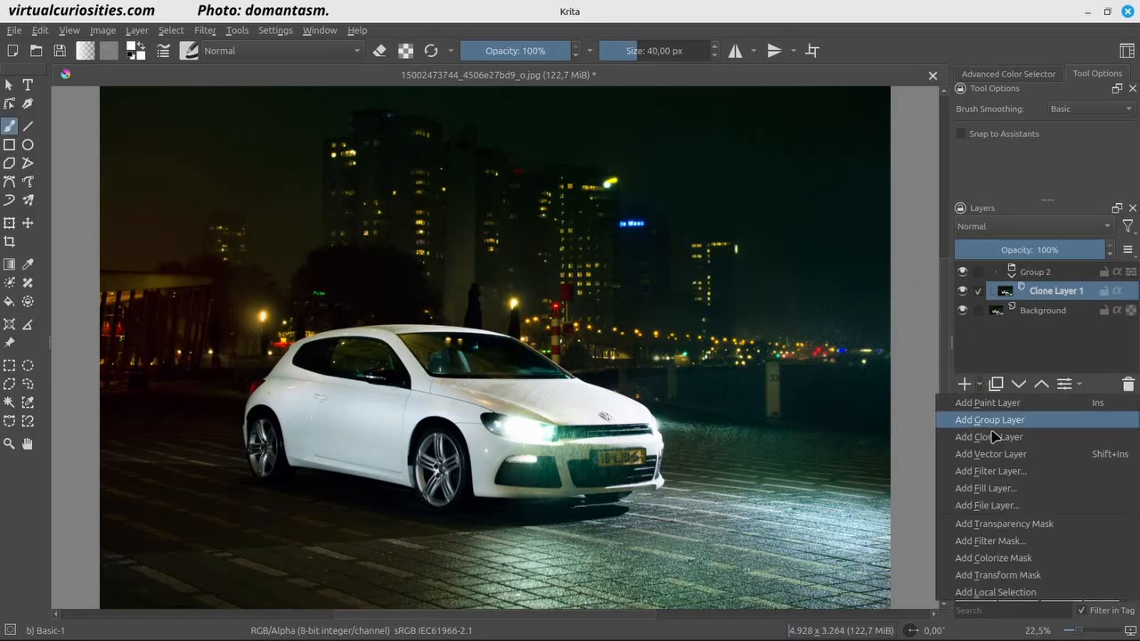
{"action": "left_click", "coordinate": [1022, 492]}
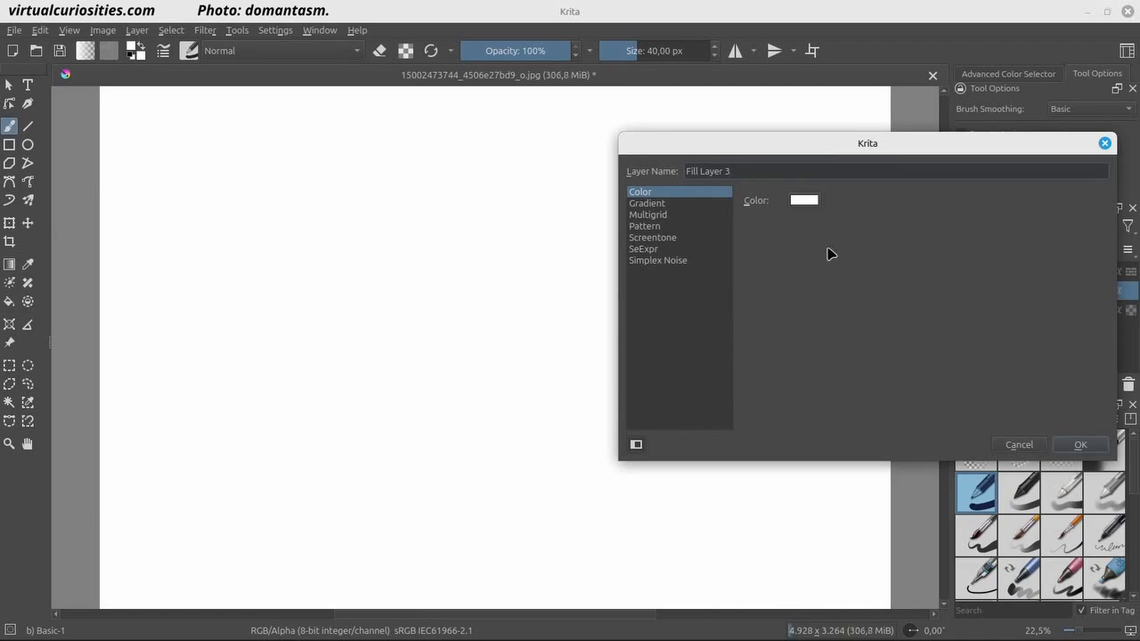
{"action": "left_click", "coordinate": [802, 202]}
{"action": "left_click_drag", "start_coordinate": [795, 207], "coordinate": [837, 231]}
{"action": "left_click", "coordinate": [780, 307]}
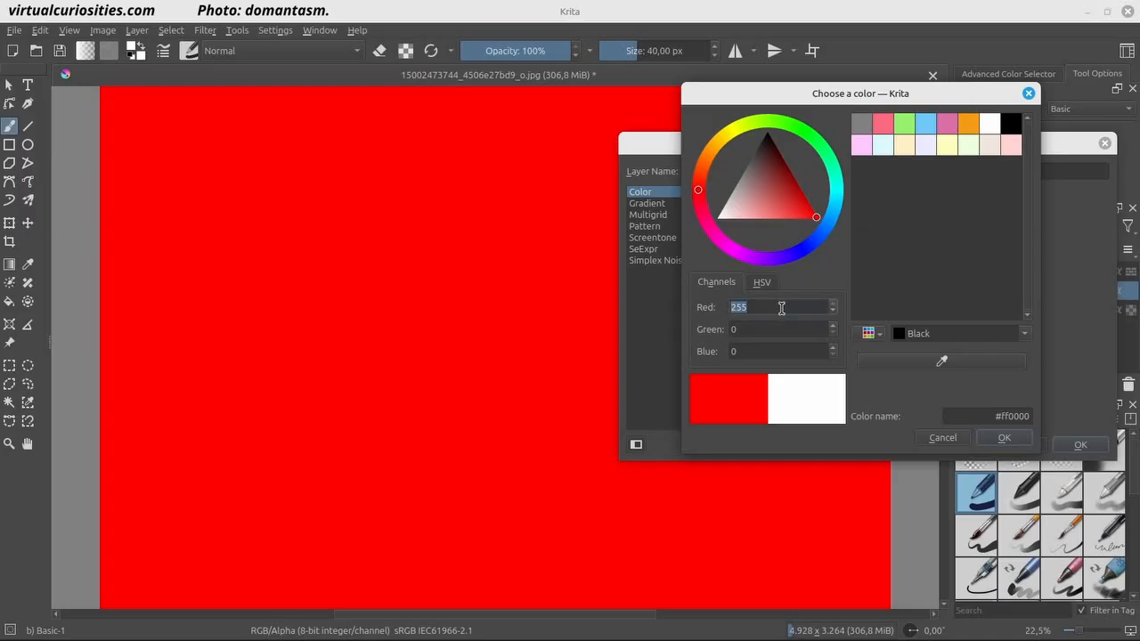
{"action": "left_click", "coordinate": [792, 329]}
{"action": "left_click", "coordinate": [796, 352]}
{"action": "left_click", "coordinate": [1006, 437]}
{"action": "left_click", "coordinate": [1075, 446]}
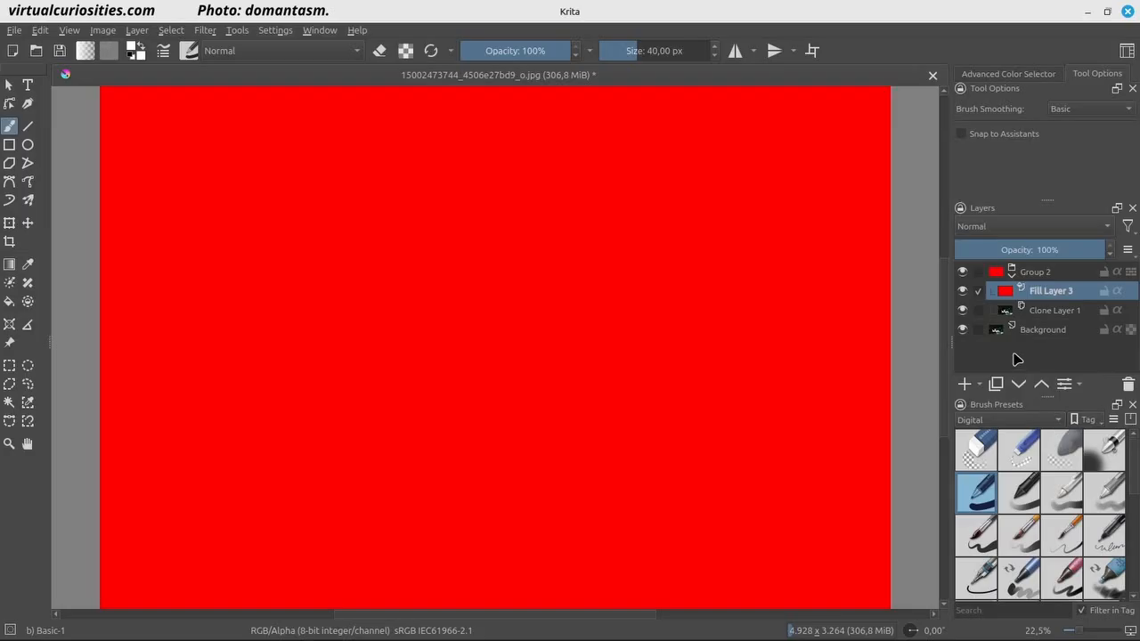
Set the red fill layer's blending mode to Multiply.
{"action": "left_click", "coordinate": [985, 228]}
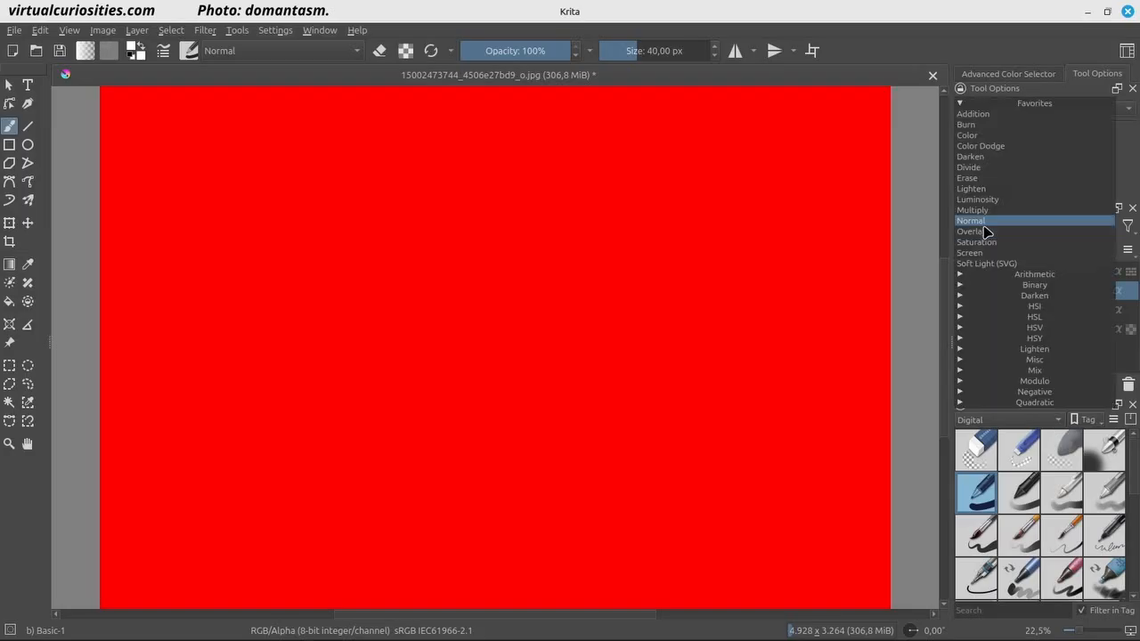
{"action": "left_click", "coordinate": [1044, 275]}
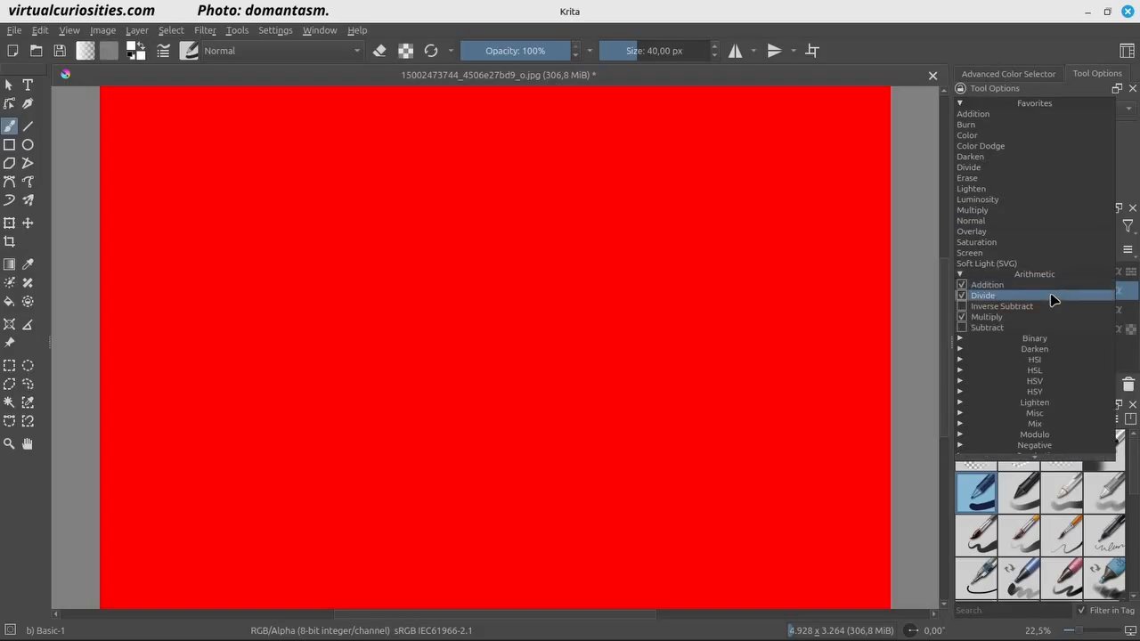
{"action": "left_click", "coordinate": [1049, 317]}
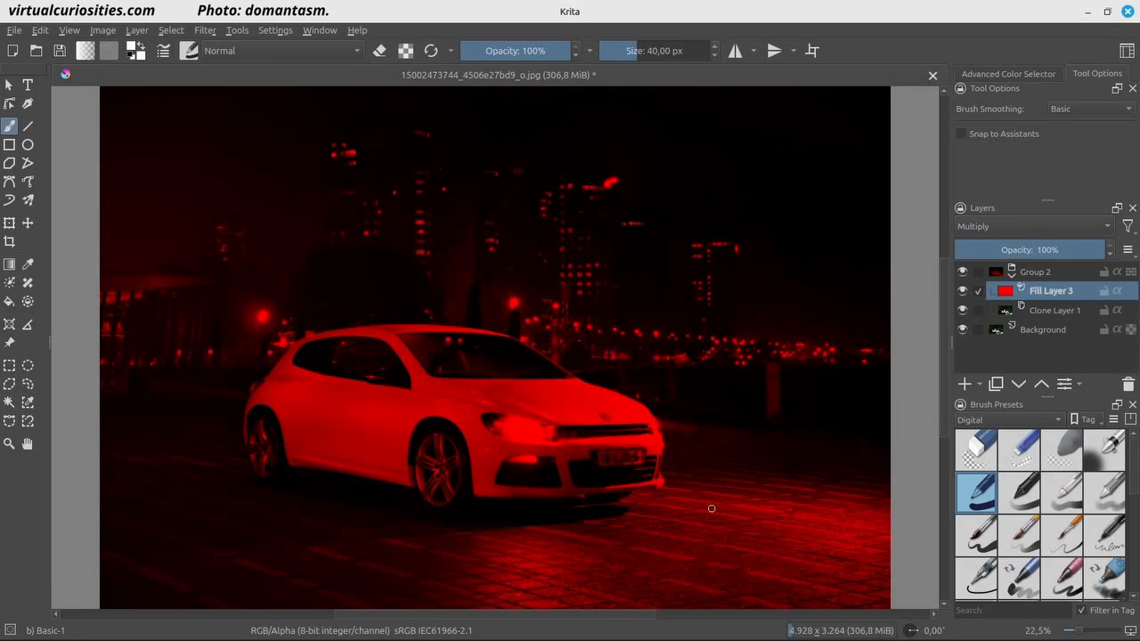
Set the blending mode of the group holding the red fill and clone to Subtract.
{"action": "left_click", "coordinate": [1036, 274]}
{"action": "left_click", "coordinate": [1015, 231]}
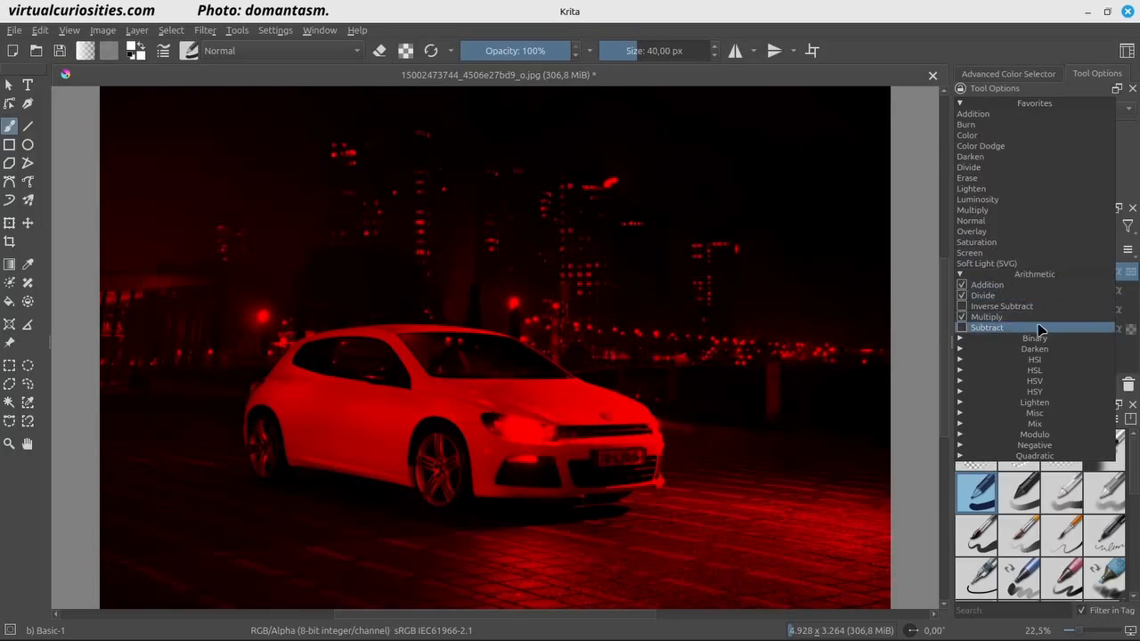
{"action": "left_click", "coordinate": [987, 327]}
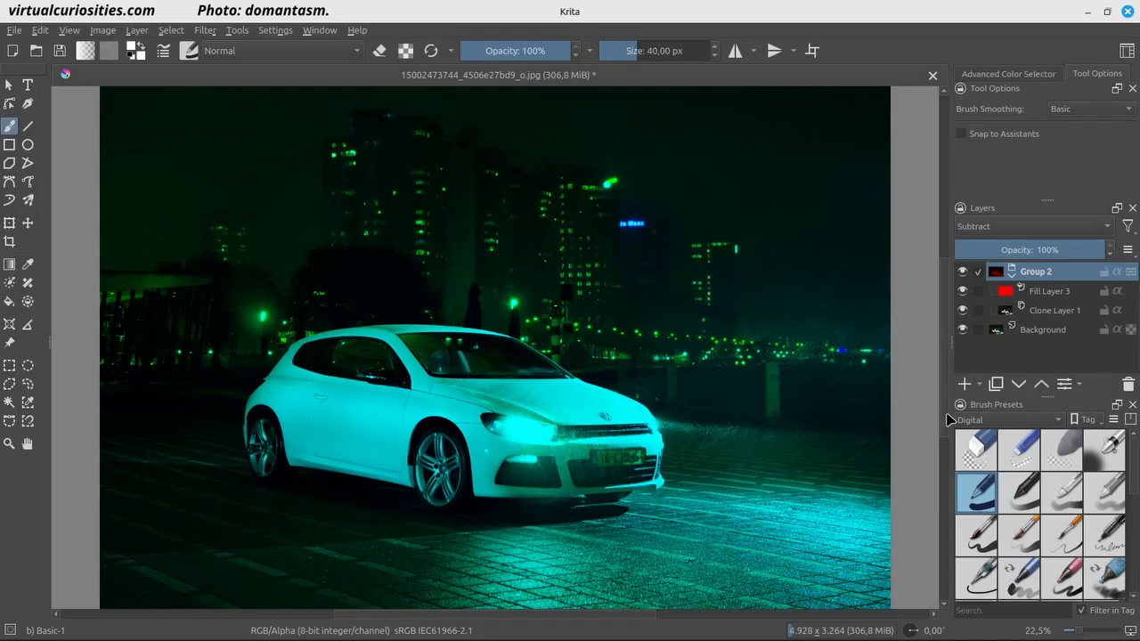
Add a clone layer of the red group and set its blending mode to Addition.
{"action": "left_click", "coordinate": [980, 386]}
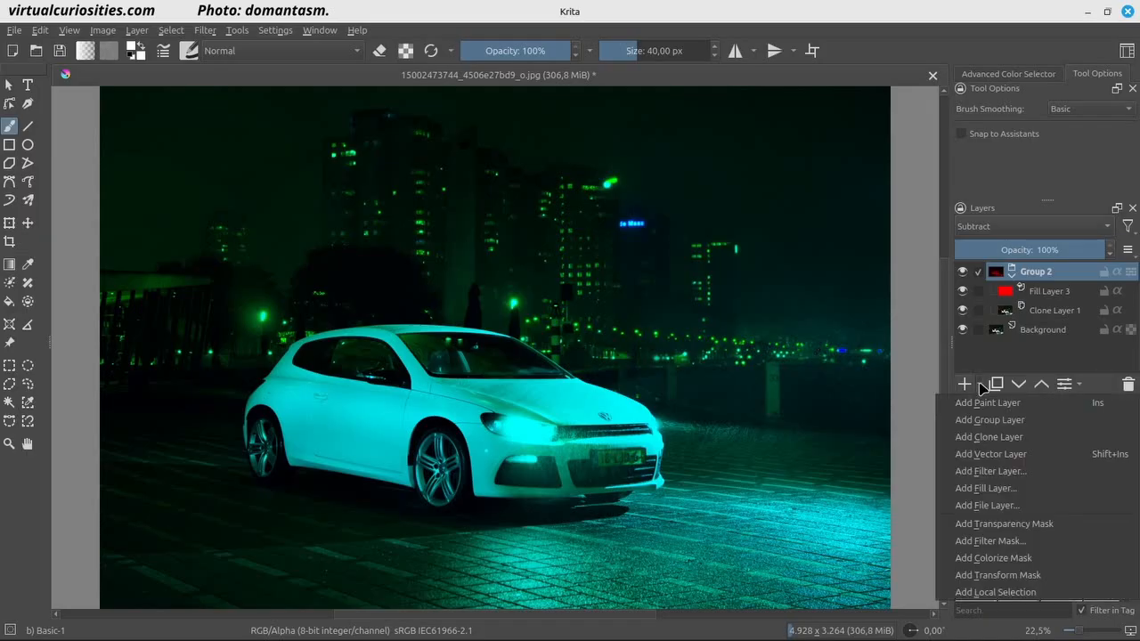
{"action": "left_click", "coordinate": [987, 437]}
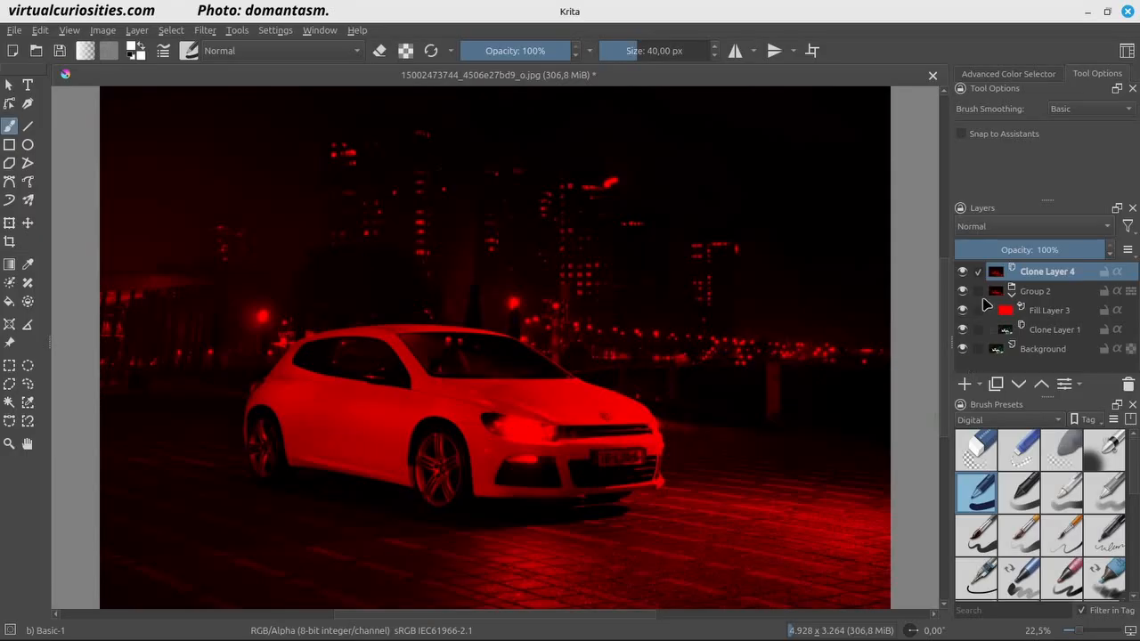
{"action": "left_click", "coordinate": [995, 228]}
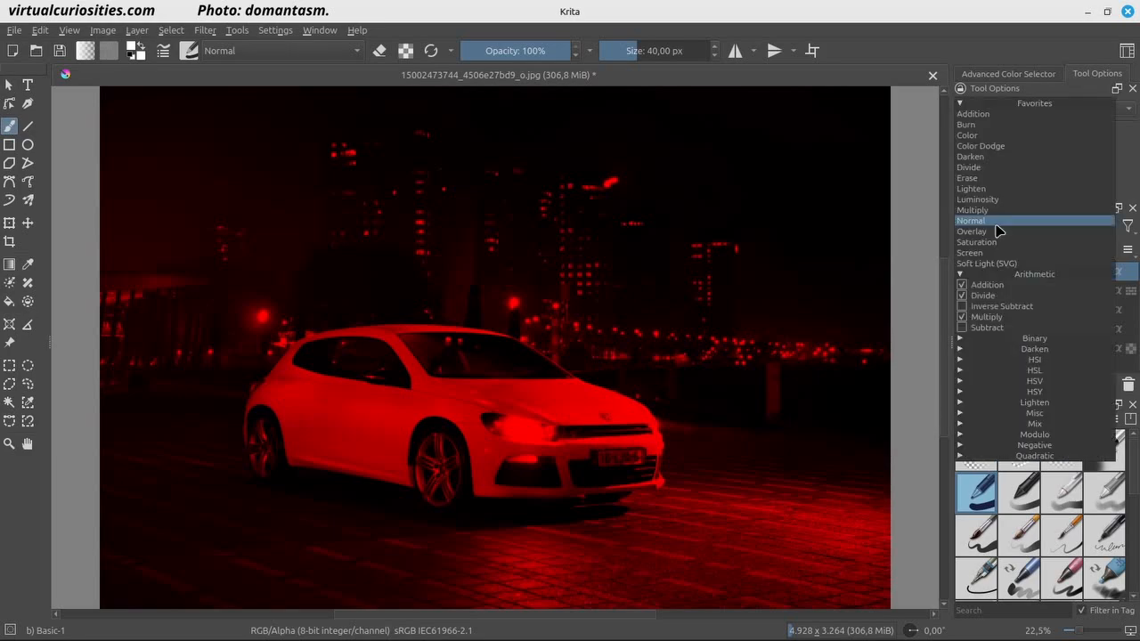
{"action": "left_click", "coordinate": [1011, 285]}
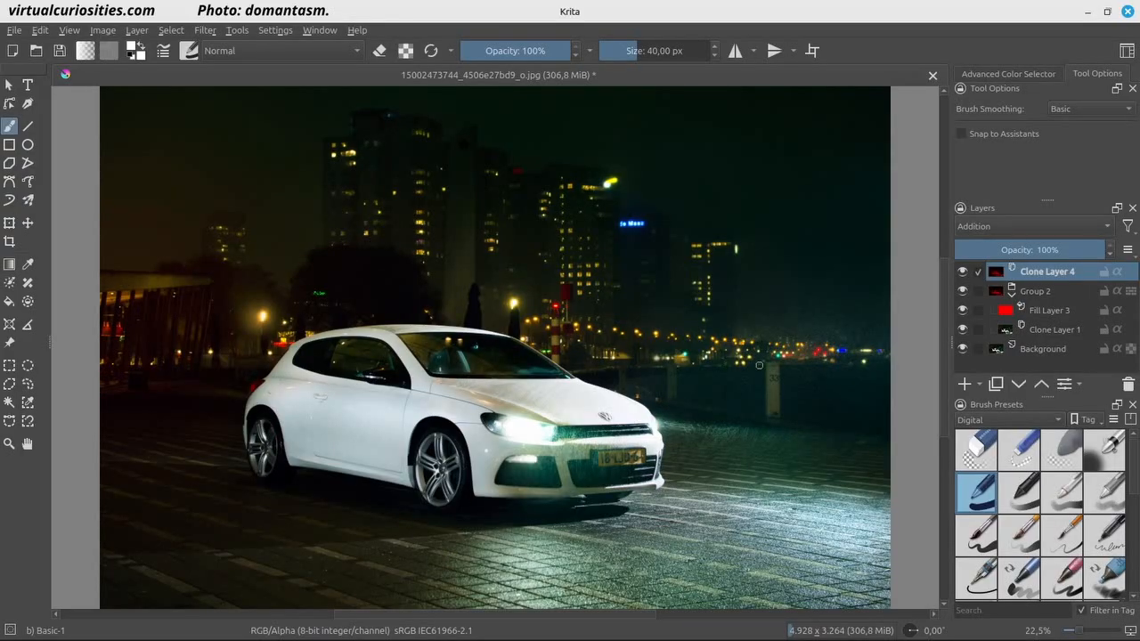
Add a transform mask to the group's clone layer and shift the red image up and slightly left of the car.
{"action": "left_click", "coordinate": [982, 385]}
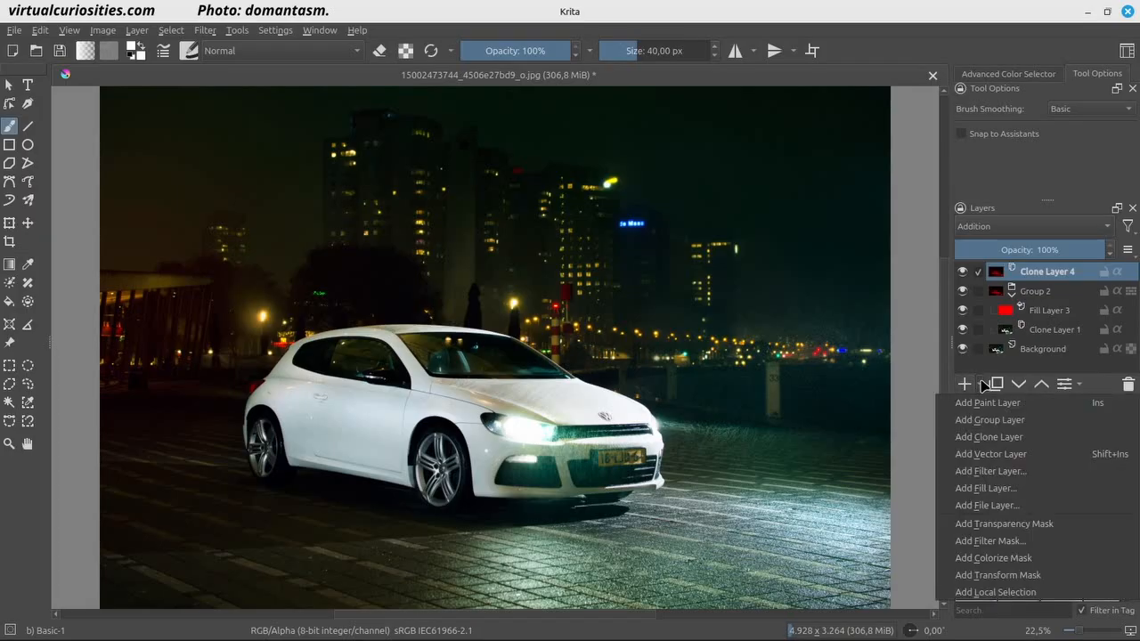
{"action": "left_click", "coordinate": [1030, 574]}
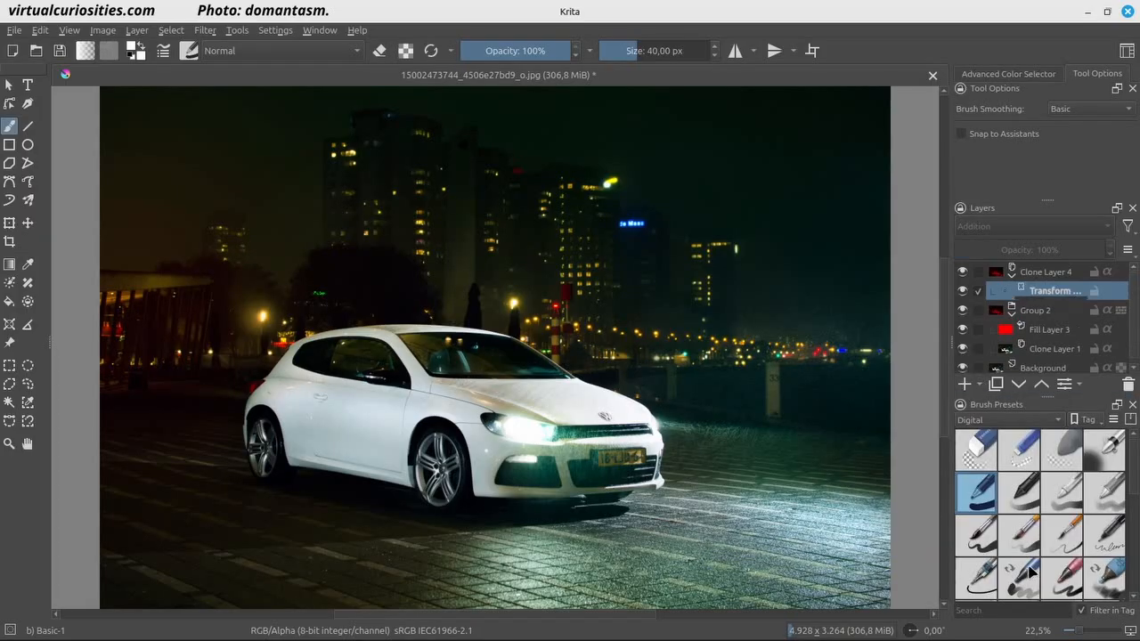
{"action": "left_click", "coordinate": [9, 224]}
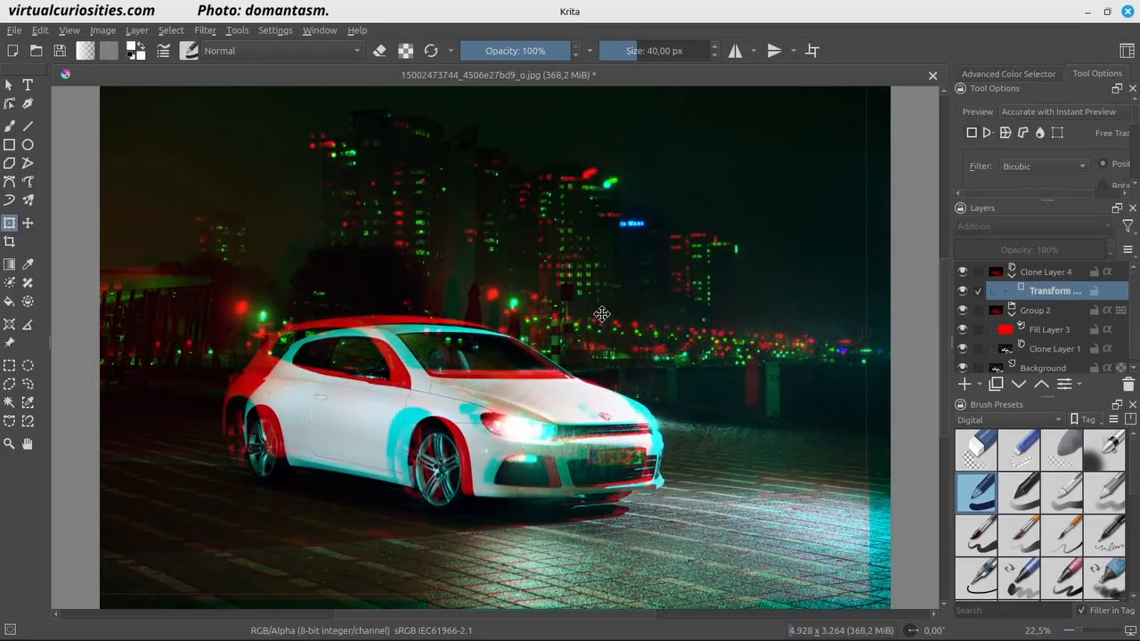
{"action": "mouse_move", "coordinate": [602, 313]}
{"action": "left_mouse_down"}
{"action": "mouse_move", "coordinate": [653, 331]}
{"action": "mouse_move", "coordinate": [613, 308]}
{"action": "left_mouse_up"}
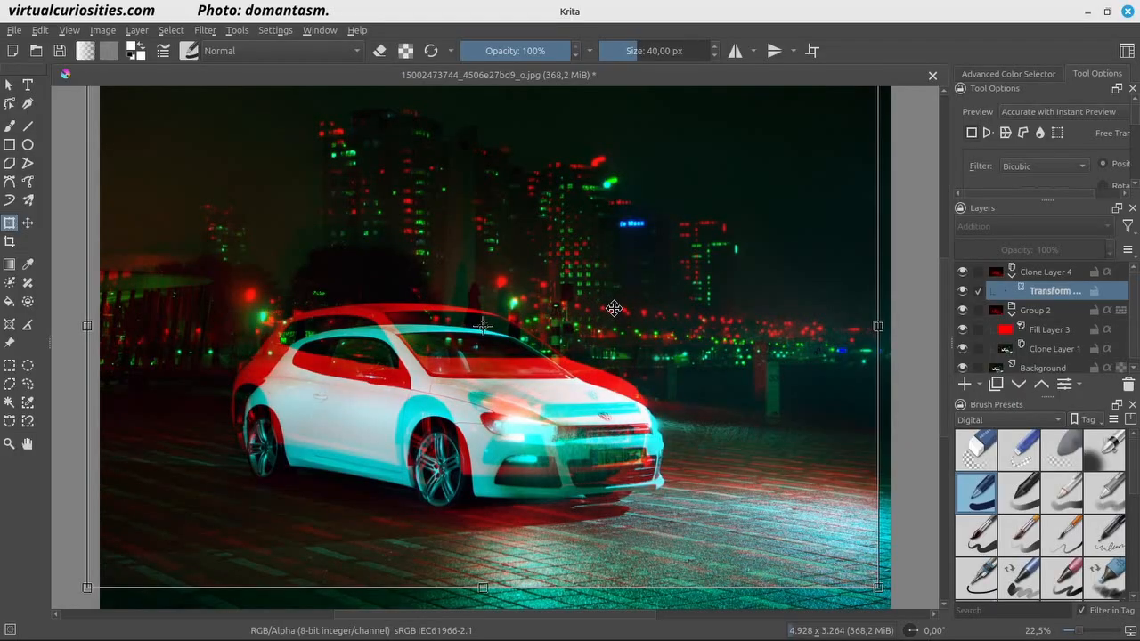
{"action": "key", "text": "Return"}
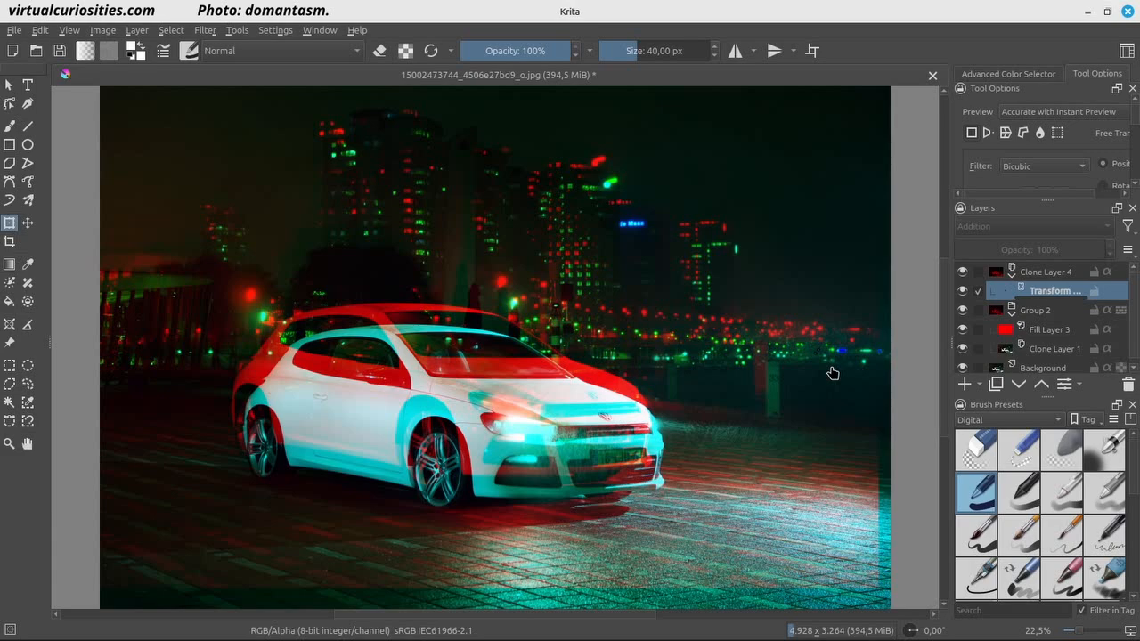
Change the red fill layer's color to orange #ff6c00.
{"action": "left_click", "coordinate": [1036, 331]}
{"action": "right_click", "coordinate": [1037, 332]}
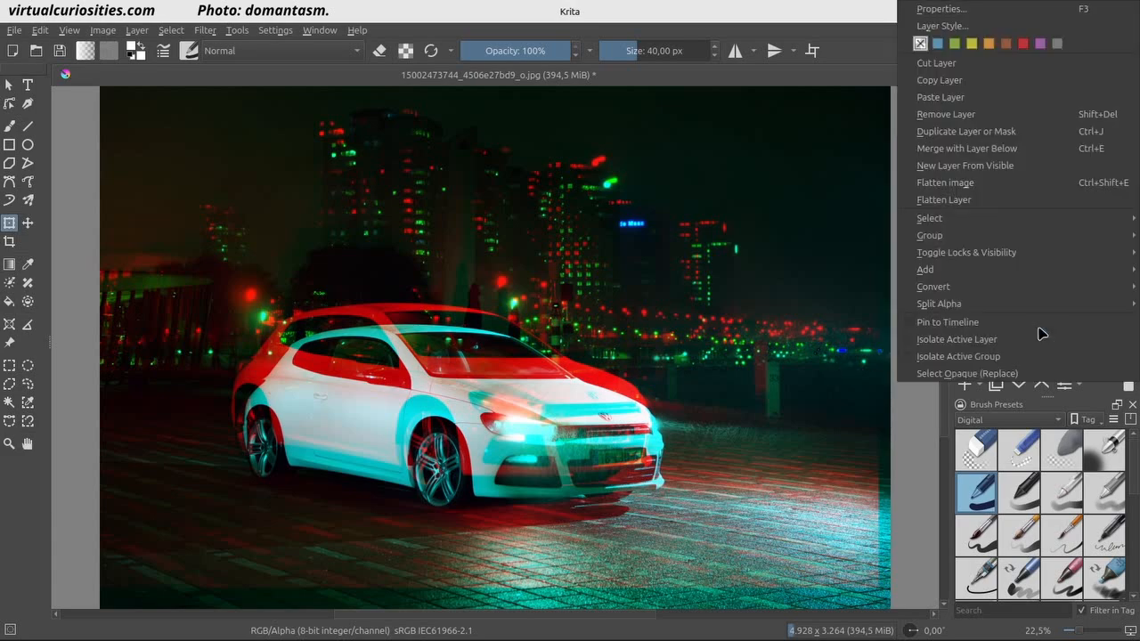
{"action": "left_click", "coordinate": [967, 15]}
{"action": "left_click", "coordinate": [817, 222]}
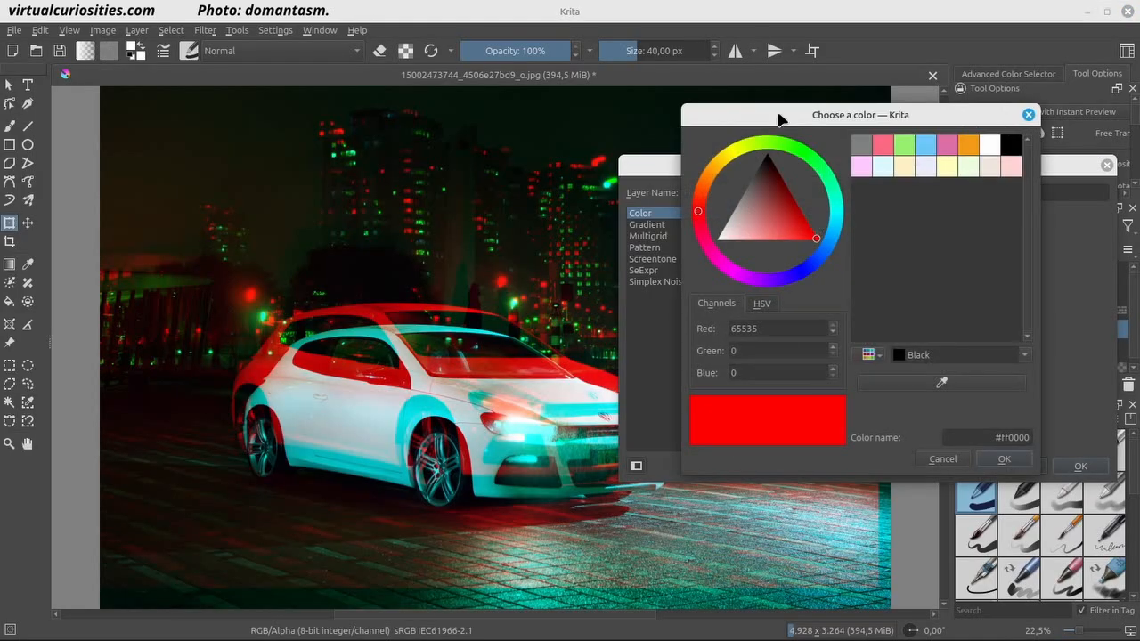
{"action": "left_click_drag", "start_coordinate": [777, 119], "coordinate": [822, 138]}
{"action": "left_click", "coordinate": [747, 210]}
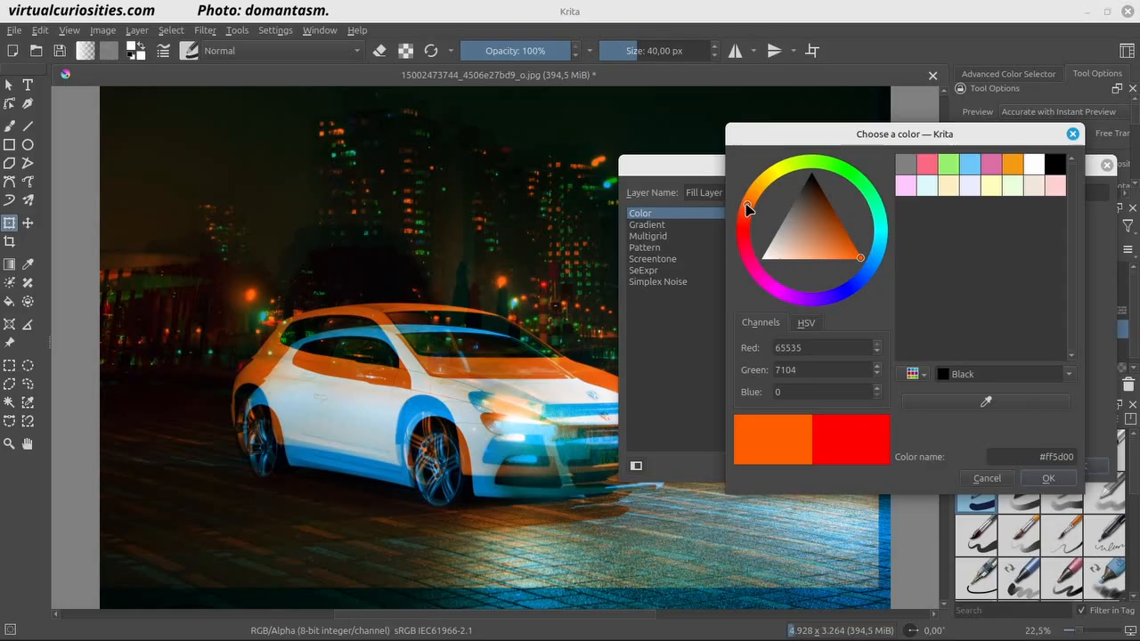
{"action": "left_click", "coordinate": [751, 204]}
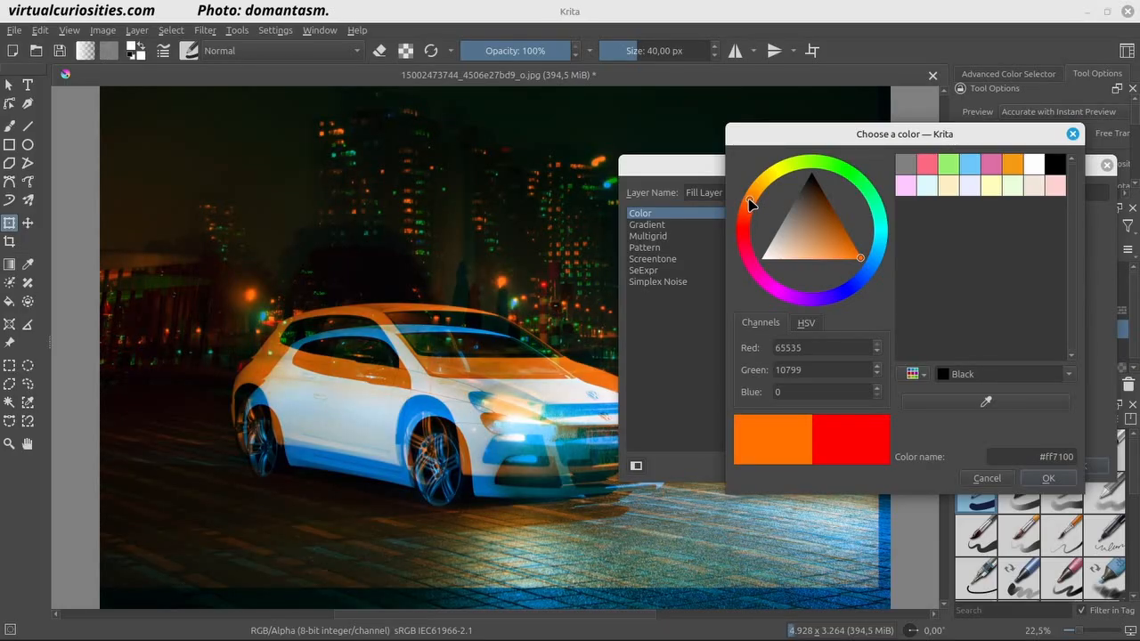
{"action": "left_click", "coordinate": [751, 207]}
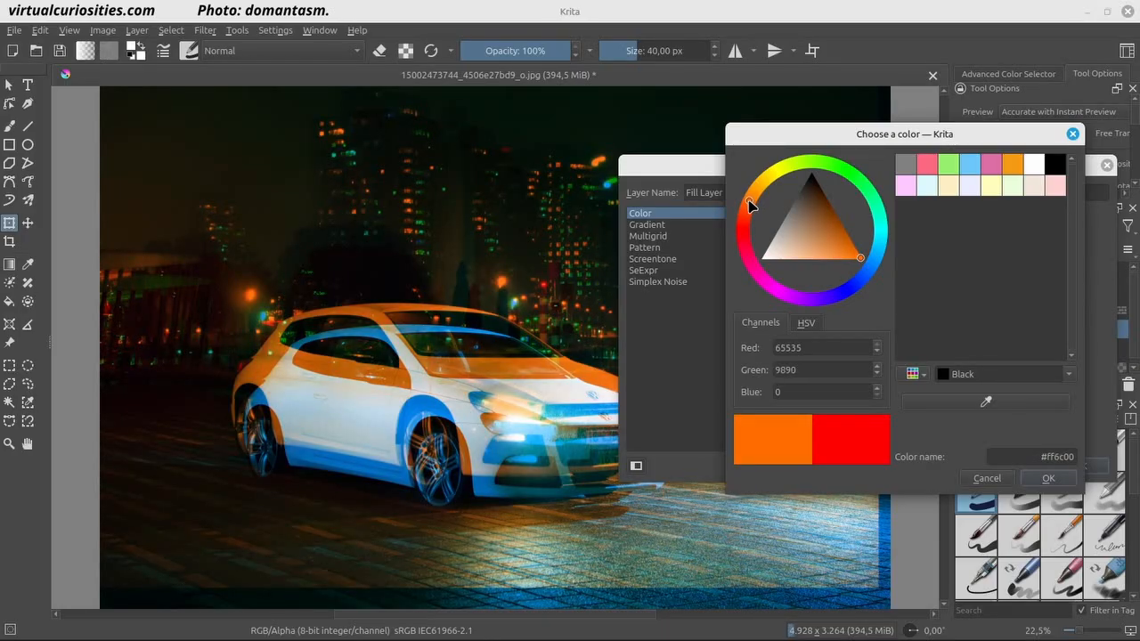
Preview pale orange #ffba86, black, gray #8f8f8f and lighter neutral shades as the fill layer's color.
{"action": "left_click", "coordinate": [837, 214]}
{"action": "left_click_drag", "start_coordinate": [836, 214], "coordinate": [810, 254]}
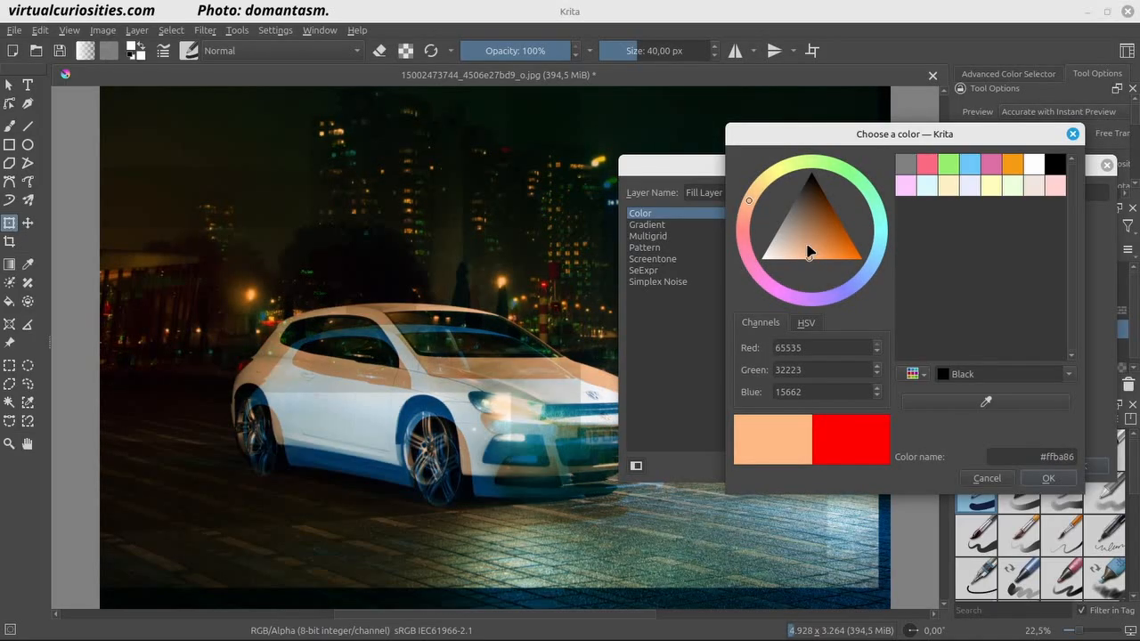
{"action": "left_click_drag", "start_coordinate": [811, 178], "coordinate": [814, 155]}
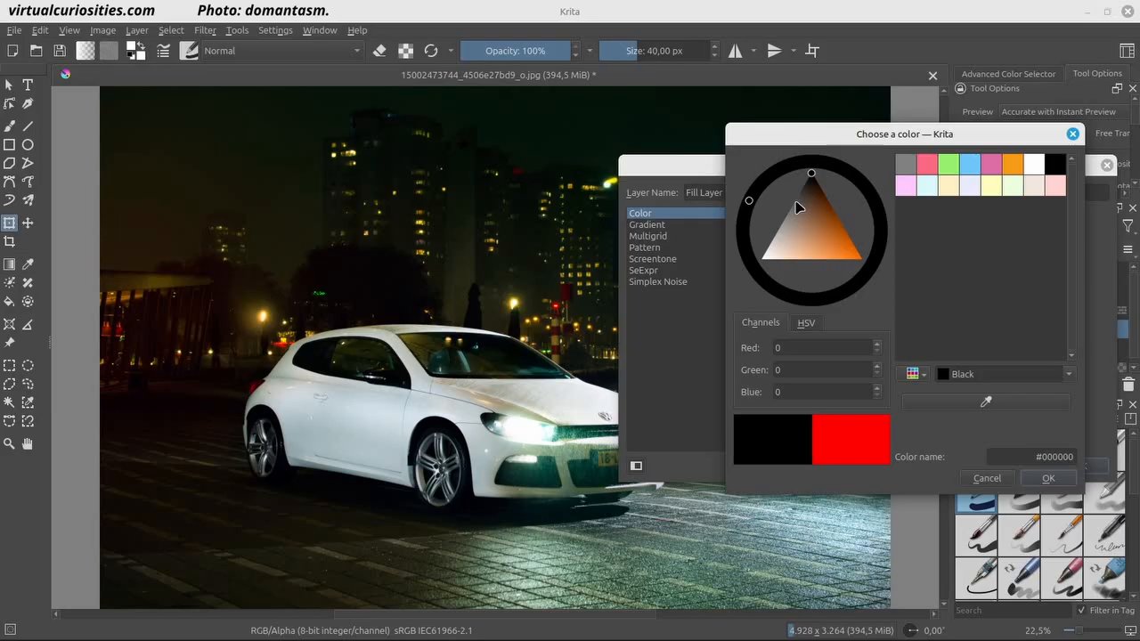
{"action": "left_click", "coordinate": [785, 223]}
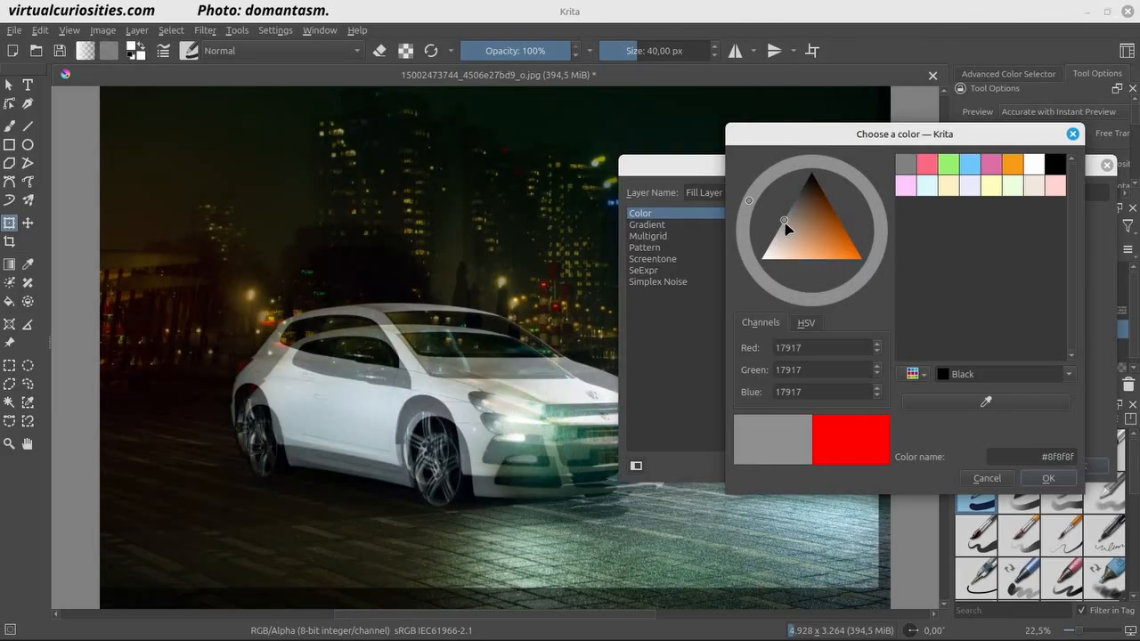
{"action": "left_click_drag", "start_coordinate": [785, 224], "coordinate": [759, 259]}
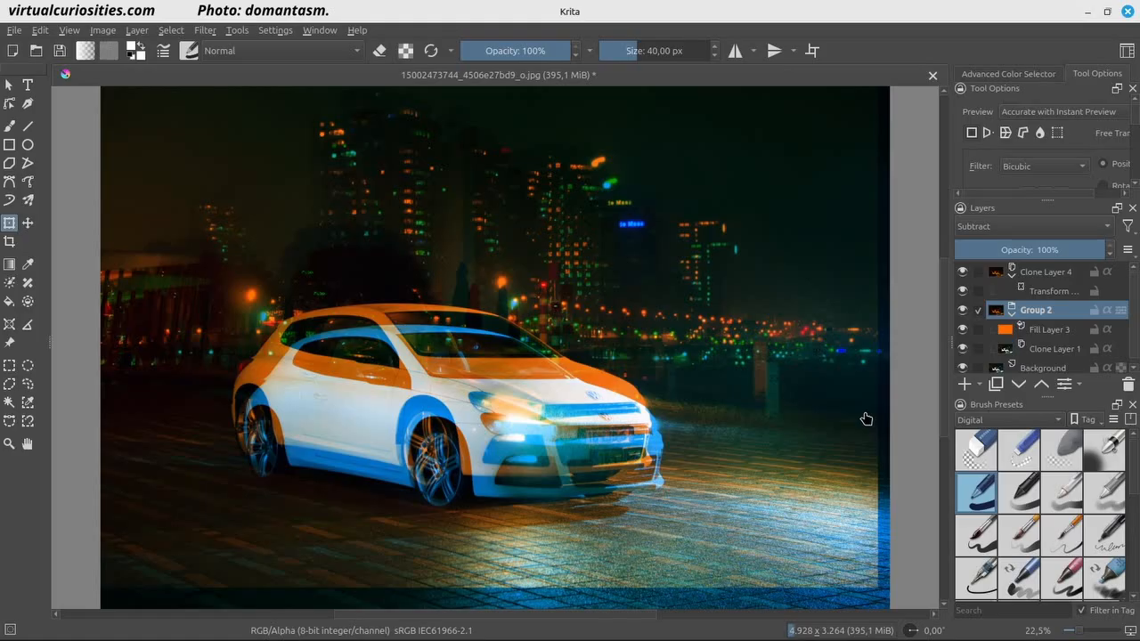
Duplicate the group holding the orange fill, move the copy to the top of the stack and recolor its fill magenta #ff00f4.
{"action": "left_click", "coordinate": [996, 384]}
{"action": "left_click_drag", "start_coordinate": [1033, 312], "coordinate": [1048, 273]}
{"action": "left_click", "coordinate": [1054, 291]}
{"action": "key", "text": "F3"}
{"action": "left_click", "coordinate": [962, 491]}
{"action": "left_click", "coordinate": [728, 402]}
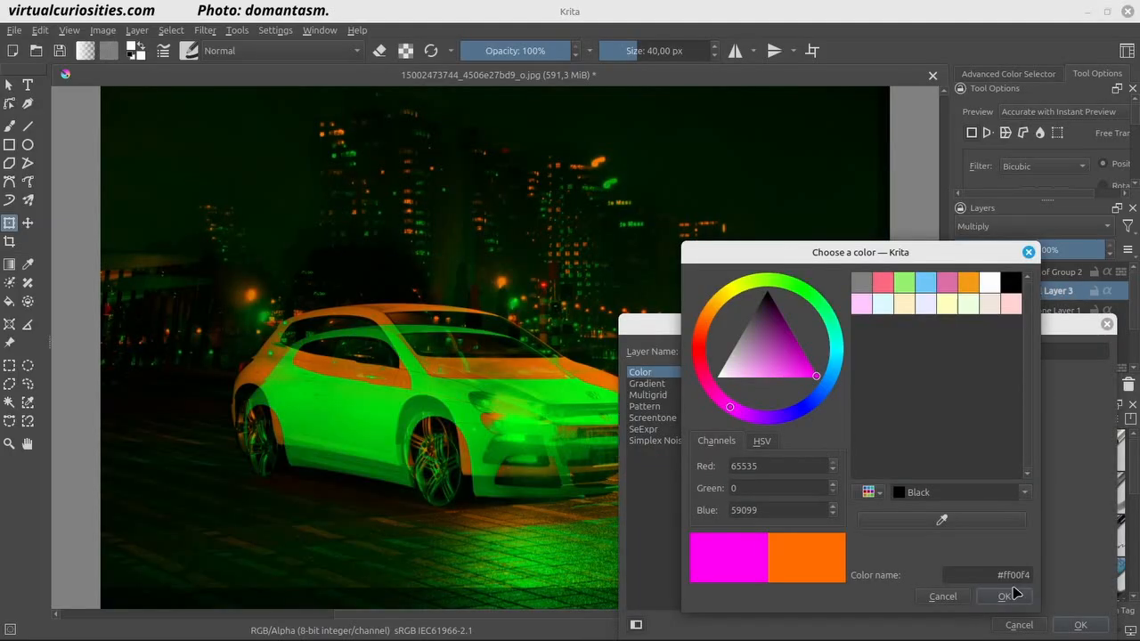
{"action": "left_click", "coordinate": [1012, 595]}
{"action": "left_click", "coordinate": [1079, 624]}
Add a clone layer of the magenta group in Addition mode and shift it up and slightly left.
{"action": "left_click", "coordinate": [980, 384]}
{"action": "left_click", "coordinate": [1024, 435]}
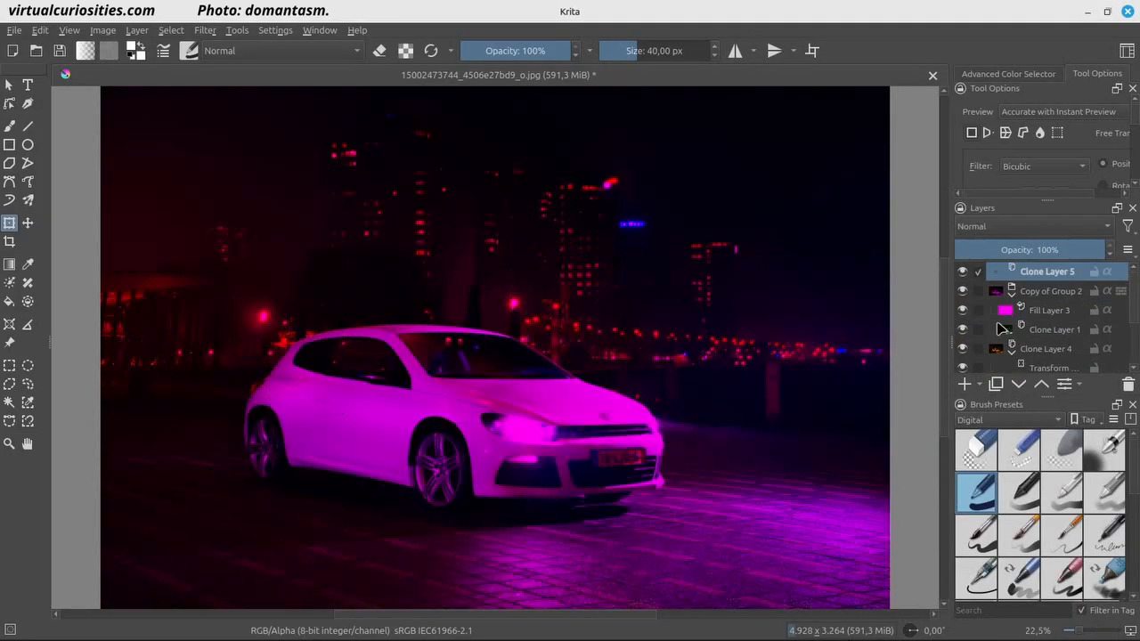
{"action": "left_click", "coordinate": [1001, 229]}
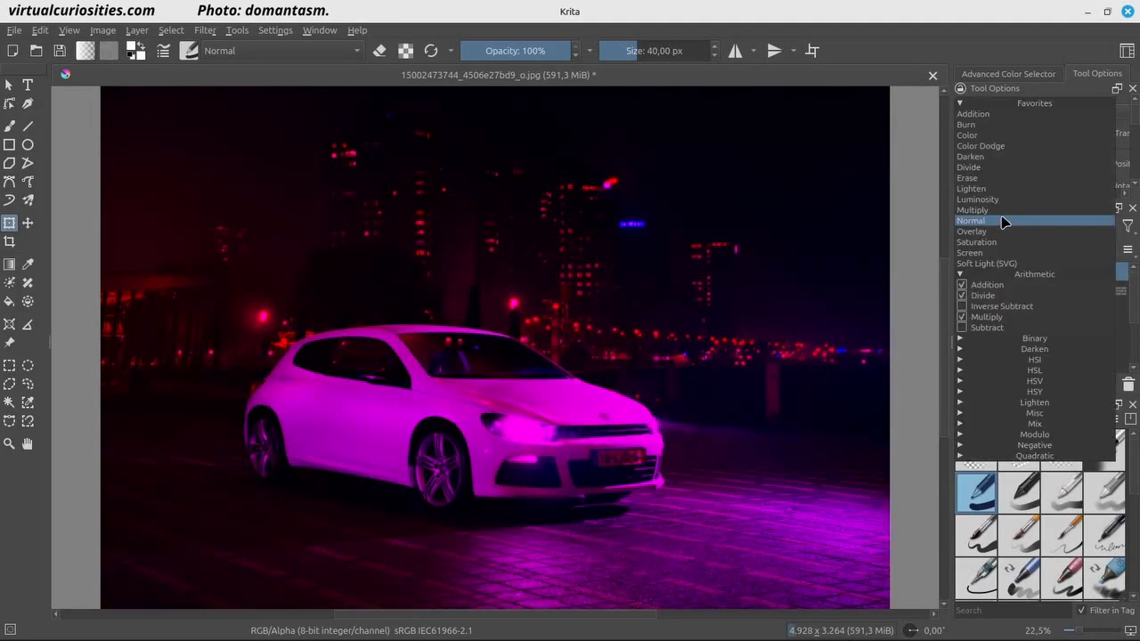
{"action": "left_click", "coordinate": [999, 116]}
{"action": "key", "text": "t"}
{"action": "left_click_drag", "start_coordinate": [533, 386], "coordinate": [520, 369]}
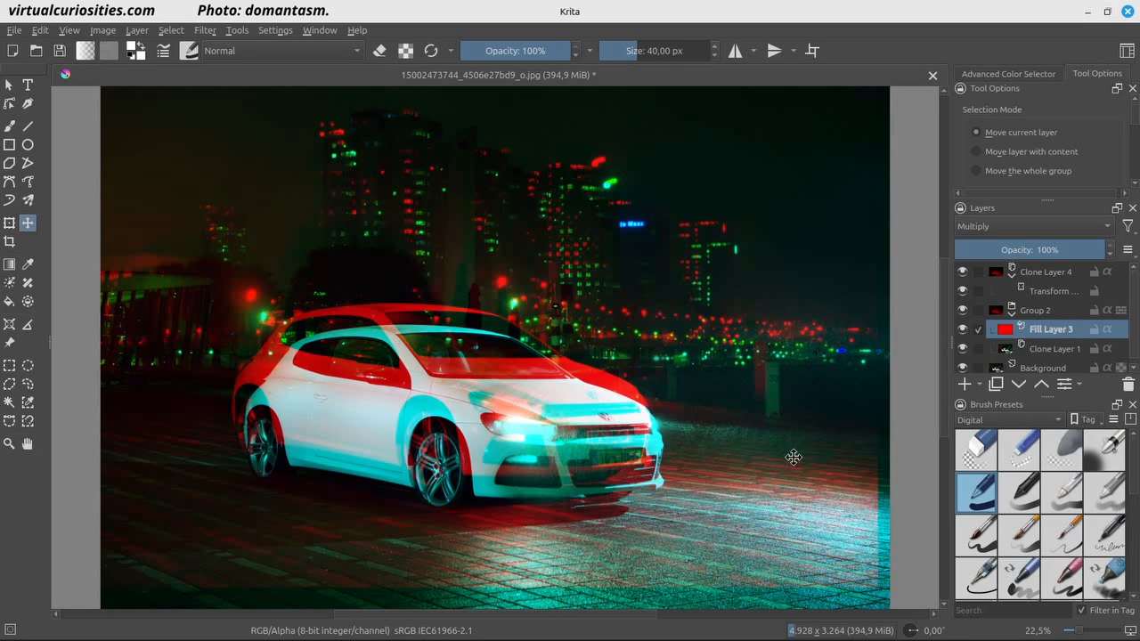
Put the red fill layer inside its own nested group and set the fill's blending mode to Normal.
{"action": "right_click", "coordinate": [967, 330]}
{"action": "mouse_move", "coordinate": [1005, 241]}
{"action": "left_click", "coordinate": [886, 232]}
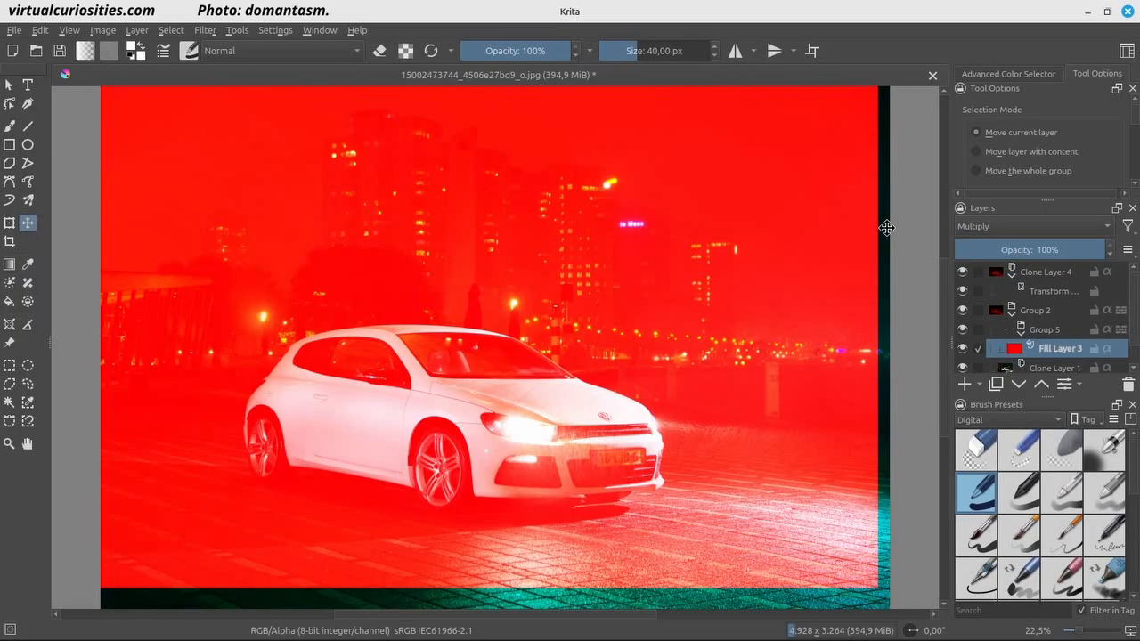
{"action": "left_click", "coordinate": [971, 229]}
{"action": "left_click", "coordinate": [970, 231]}
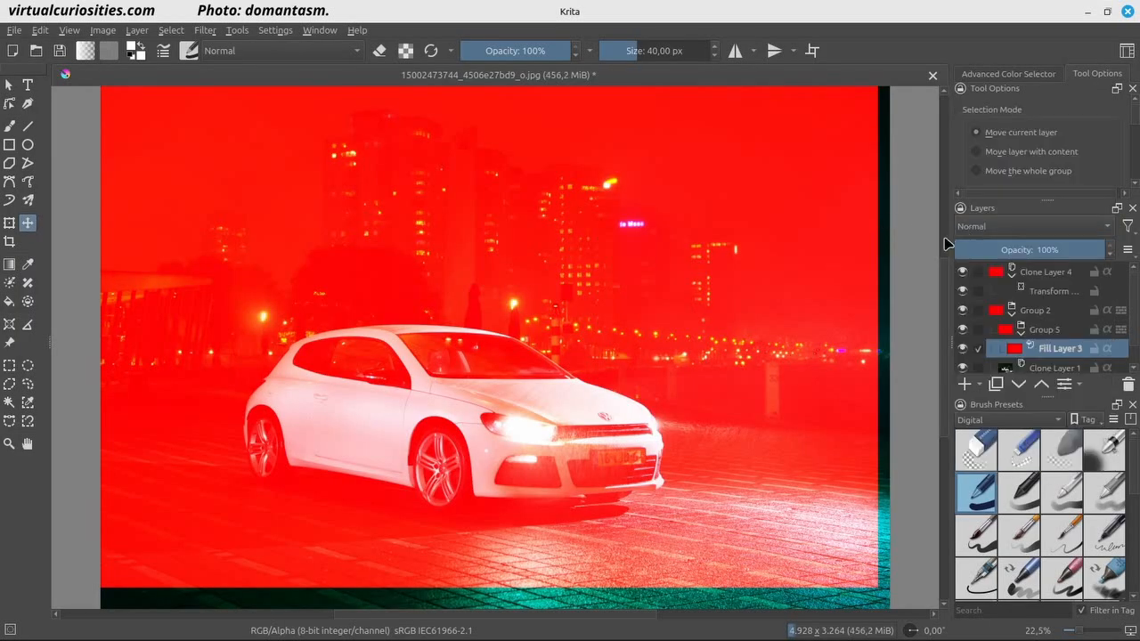
Set the blending mode of the nested group holding the red fill to Multiply.
{"action": "left_click", "coordinate": [1068, 329]}
{"action": "left_click", "coordinate": [1021, 229]}
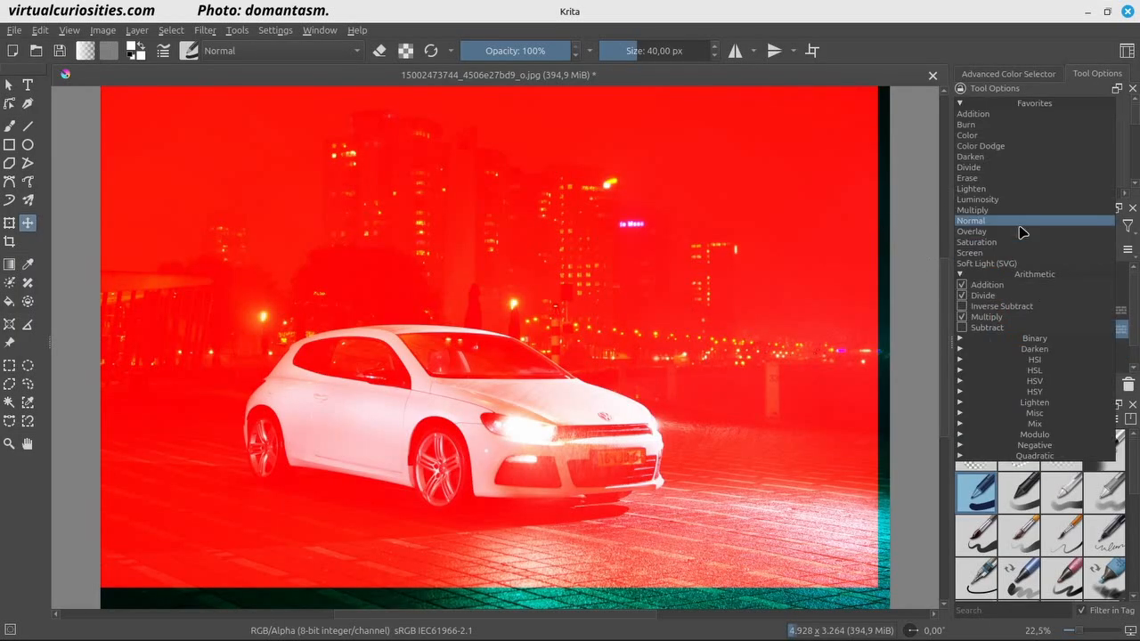
{"action": "left_click", "coordinate": [1021, 229]}
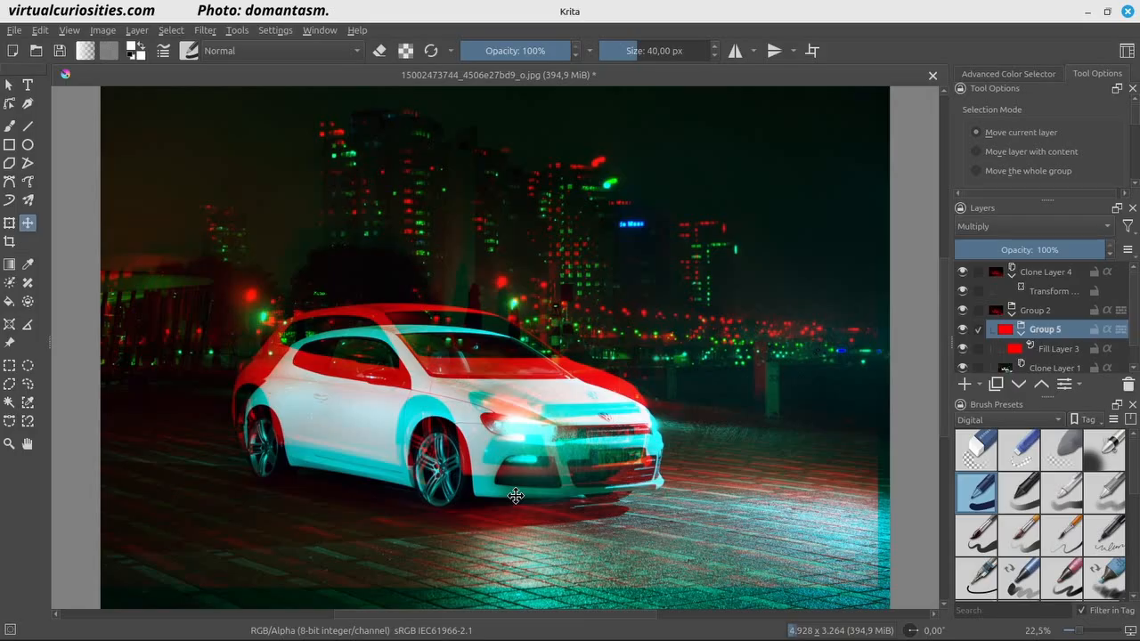
Change the red fill layer's color to black #000000.
{"action": "left_click", "coordinate": [1062, 355]}
{"action": "right_click", "coordinate": [1059, 356]}
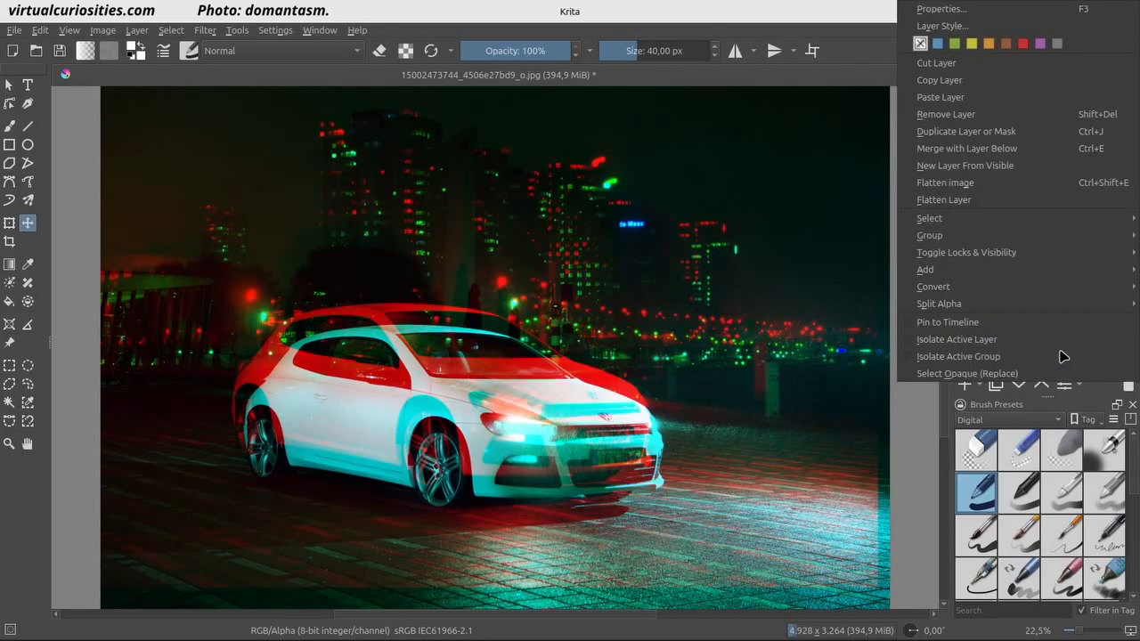
{"action": "left_click", "coordinate": [963, 13]}
{"action": "left_click", "coordinate": [681, 308]}
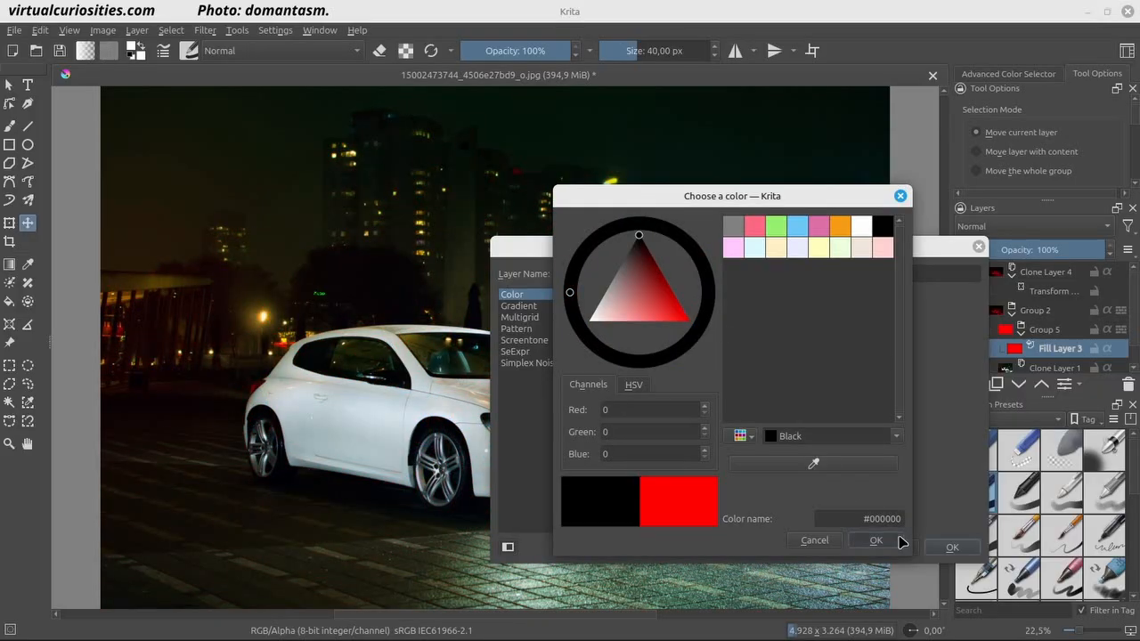
{"action": "left_click", "coordinate": [897, 541]}
{"action": "left_click", "coordinate": [949, 548]}
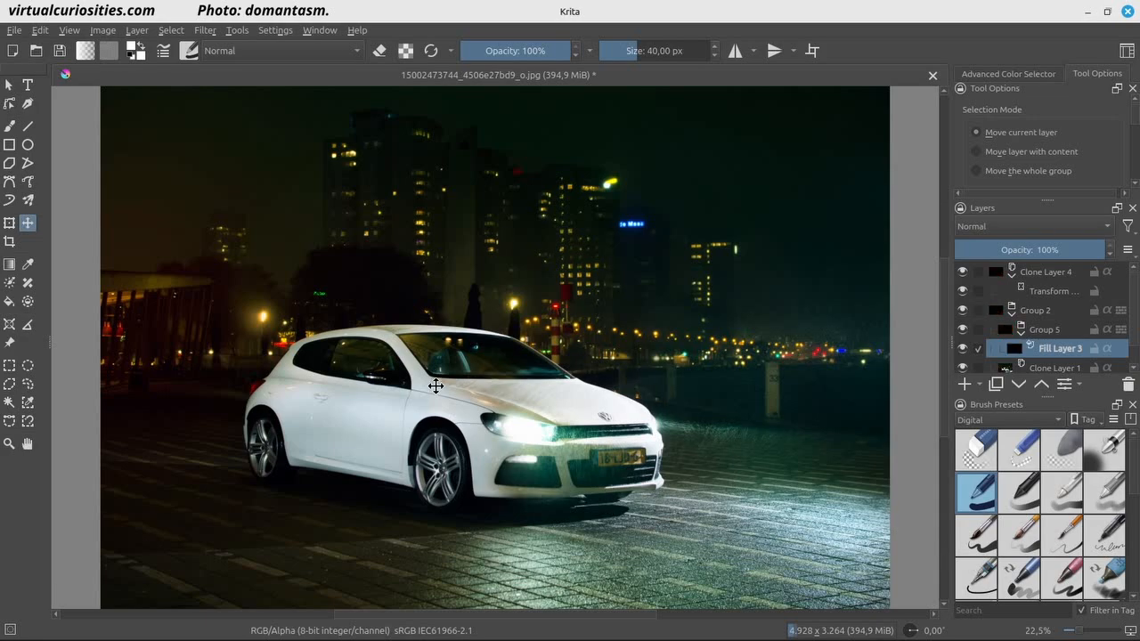
Add a paint layer above the black fill layer and choose pure red as the foreground color.
{"action": "left_click", "coordinate": [964, 384]}
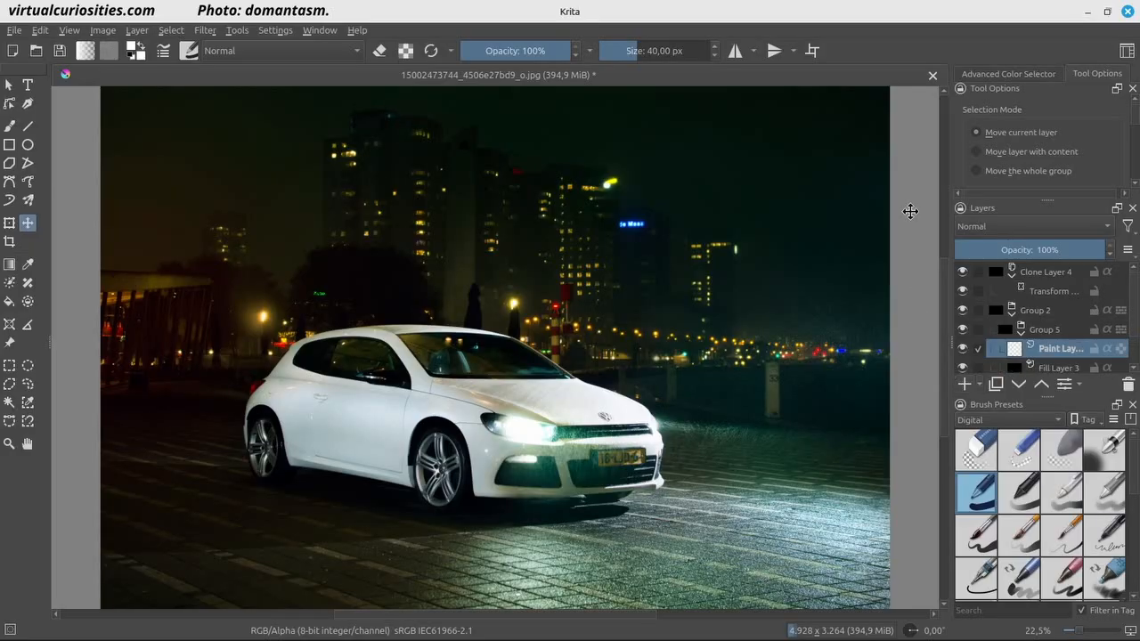
{"action": "left_click", "coordinate": [972, 77]}
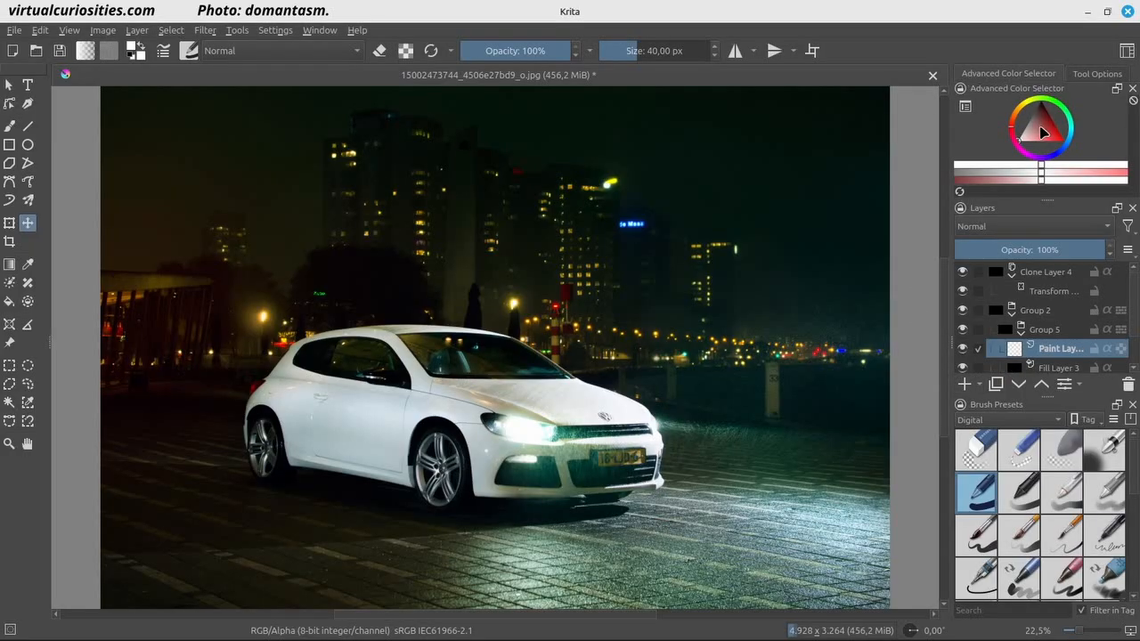
{"action": "left_click", "coordinate": [1067, 150]}
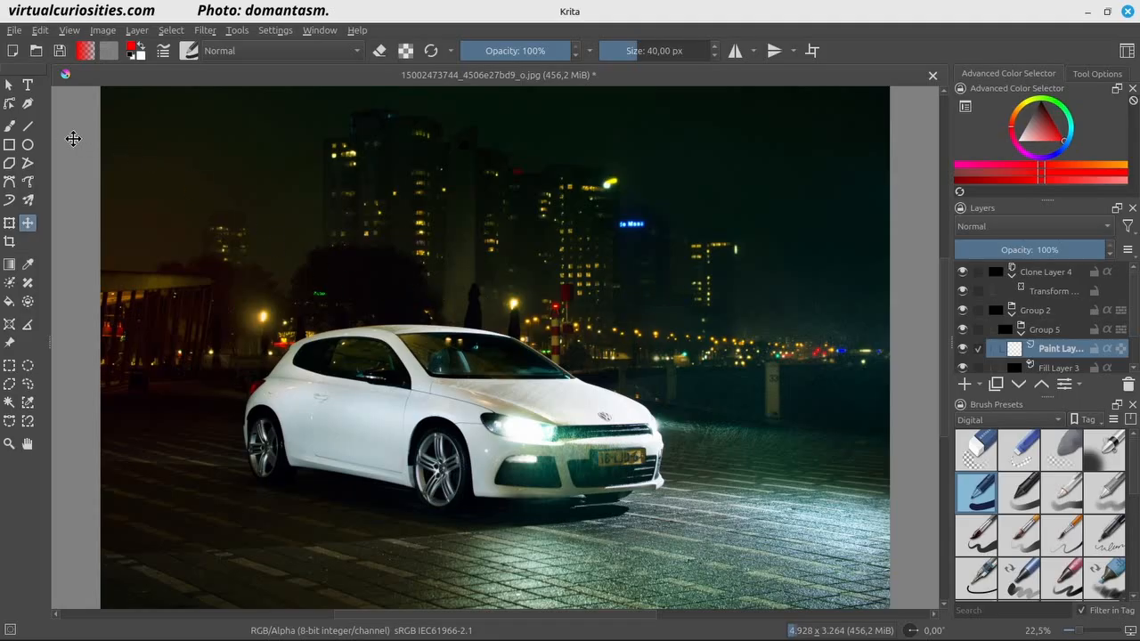
Paint red over the car's rear half and green over its front with a Basic-1 brush about 632 px in size.
{"action": "left_click", "coordinate": [13, 129]}
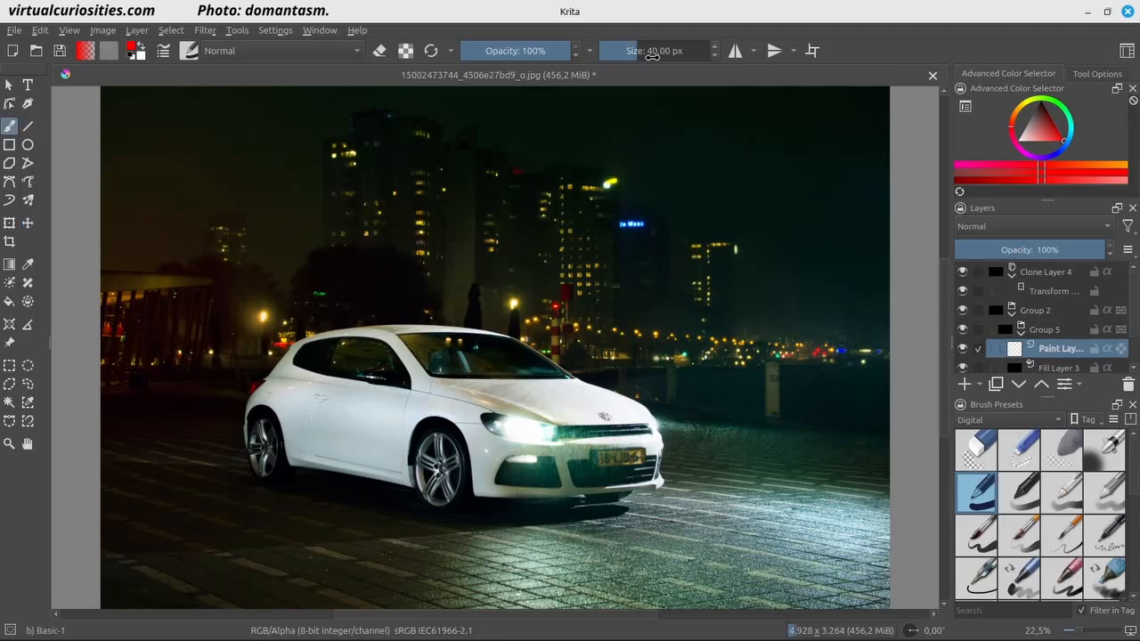
{"action": "left_click", "coordinate": [689, 55]}
{"action": "left_click_drag", "start_coordinate": [688, 55], "coordinate": [694, 55]}
{"action": "mouse_move", "coordinate": [463, 350]}
{"action": "left_mouse_down"}
{"action": "mouse_move", "coordinate": [394, 380]}
{"action": "mouse_move", "coordinate": [406, 406]}
{"action": "mouse_move", "coordinate": [408, 317]}
{"action": "mouse_move", "coordinate": [278, 377]}
{"action": "mouse_move", "coordinate": [312, 420]}
{"action": "mouse_move", "coordinate": [299, 352]}
{"action": "mouse_move", "coordinate": [274, 465]}
{"action": "mouse_move", "coordinate": [379, 397]}
{"action": "mouse_move", "coordinate": [411, 318]}
{"action": "left_mouse_up"}
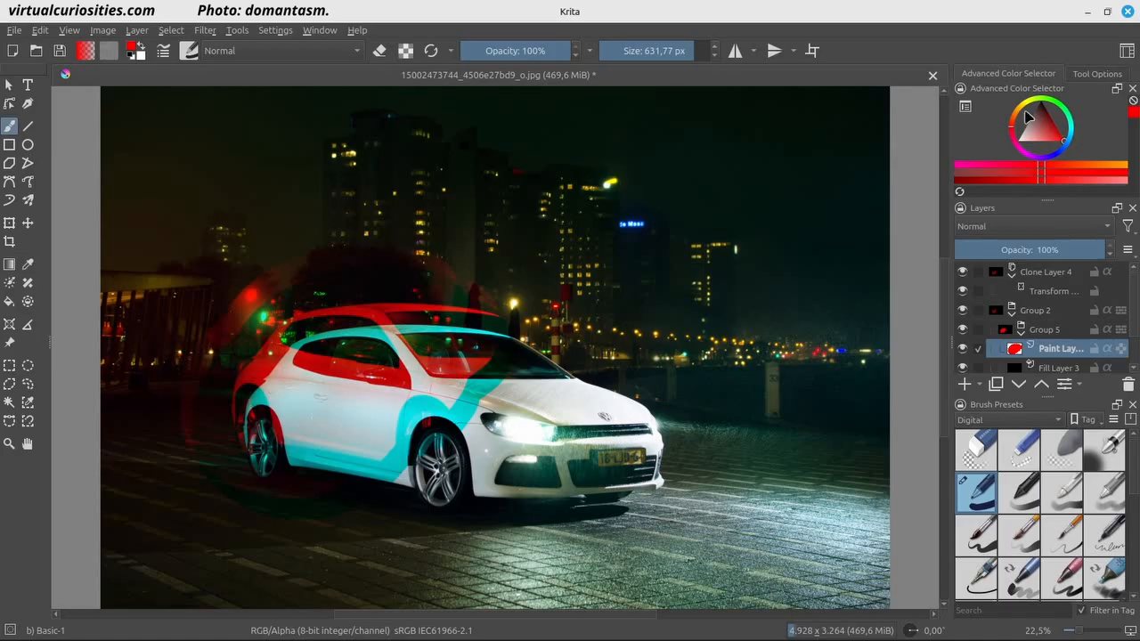
{"action": "left_click_drag", "start_coordinate": [1057, 108], "coordinate": [1055, 154]}
{"action": "mouse_move", "coordinate": [631, 339]}
{"action": "left_mouse_down"}
{"action": "mouse_move", "coordinate": [528, 416]}
{"action": "mouse_move", "coordinate": [516, 472]}
{"action": "mouse_move", "coordinate": [603, 419]}
{"action": "mouse_move", "coordinate": [615, 432]}
{"action": "mouse_move", "coordinate": [560, 448]}
{"action": "mouse_move", "coordinate": [625, 430]}
{"action": "mouse_move", "coordinate": [547, 486]}
{"action": "mouse_move", "coordinate": [488, 471]}
{"action": "mouse_move", "coordinate": [613, 470]}
{"action": "left_mouse_up"}
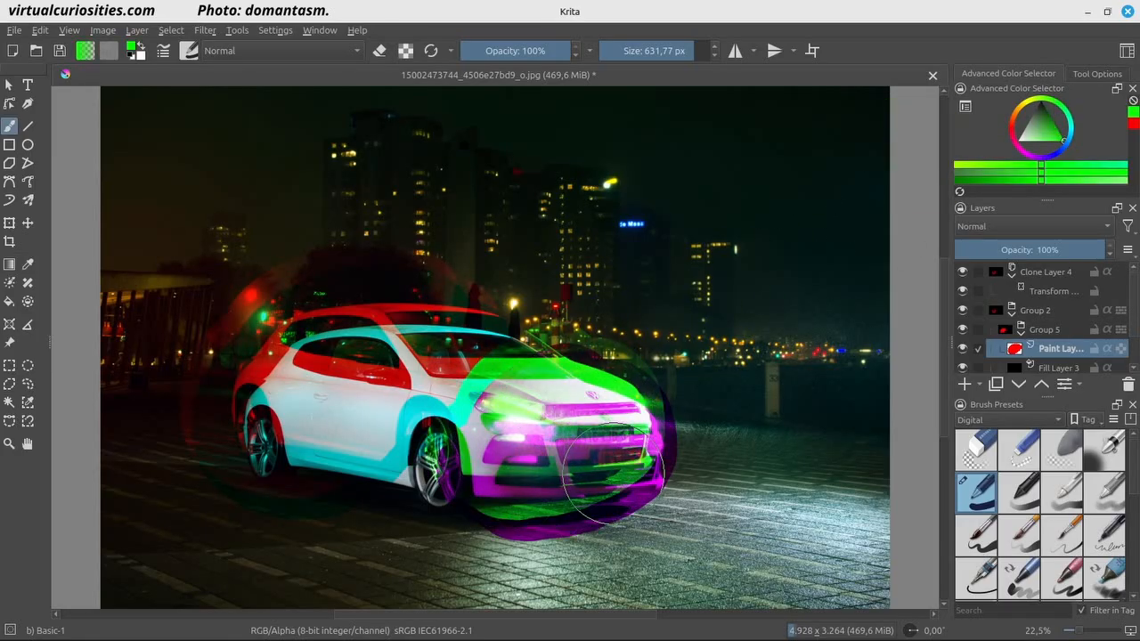
Paint soft green over the distant city lights beyond the car's front with the Airbrush Soft preset.
{"action": "left_click", "coordinate": [1104, 451]}
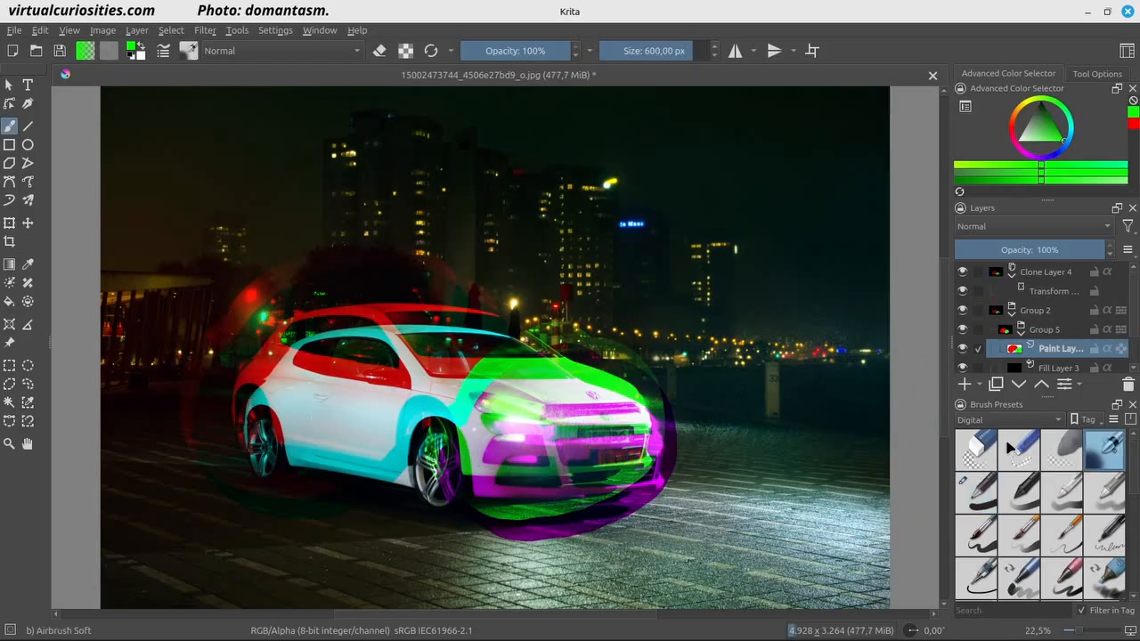
{"action": "left_click_drag", "start_coordinate": [765, 328], "coordinate": [837, 337]}
{"action": "mouse_move", "coordinate": [841, 355]}
{"action": "left_mouse_down"}
{"action": "mouse_move", "coordinate": [755, 358]}
{"action": "mouse_move", "coordinate": [753, 328]}
{"action": "left_mouse_up"}
Airbrush red over the lights behind the car's hood and blue over the tall buildings in the skyline.
{"action": "left_click", "coordinate": [1012, 135]}
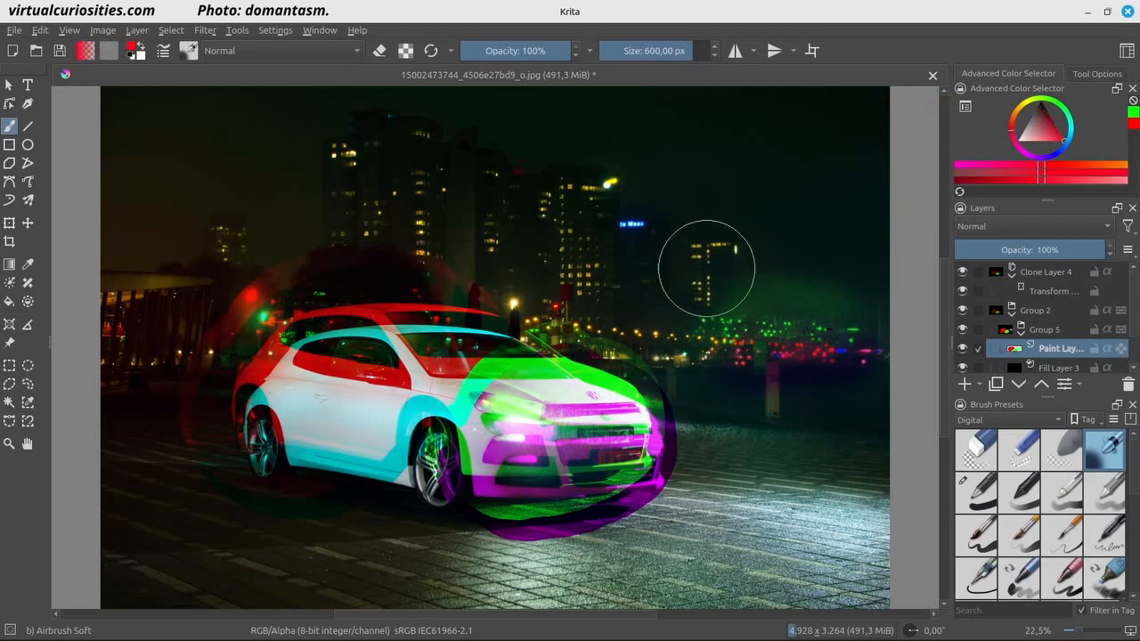
{"action": "mouse_move", "coordinate": [707, 267]}
{"action": "left_mouse_down"}
{"action": "mouse_move", "coordinate": [687, 335]}
{"action": "mouse_move", "coordinate": [704, 336]}
{"action": "mouse_move", "coordinate": [656, 341]}
{"action": "mouse_move", "coordinate": [683, 352]}
{"action": "mouse_move", "coordinate": [609, 336]}
{"action": "mouse_move", "coordinate": [575, 287]}
{"action": "left_mouse_up"}
{"action": "left_click_drag", "start_coordinate": [1060, 160], "coordinate": [1030, 157]}
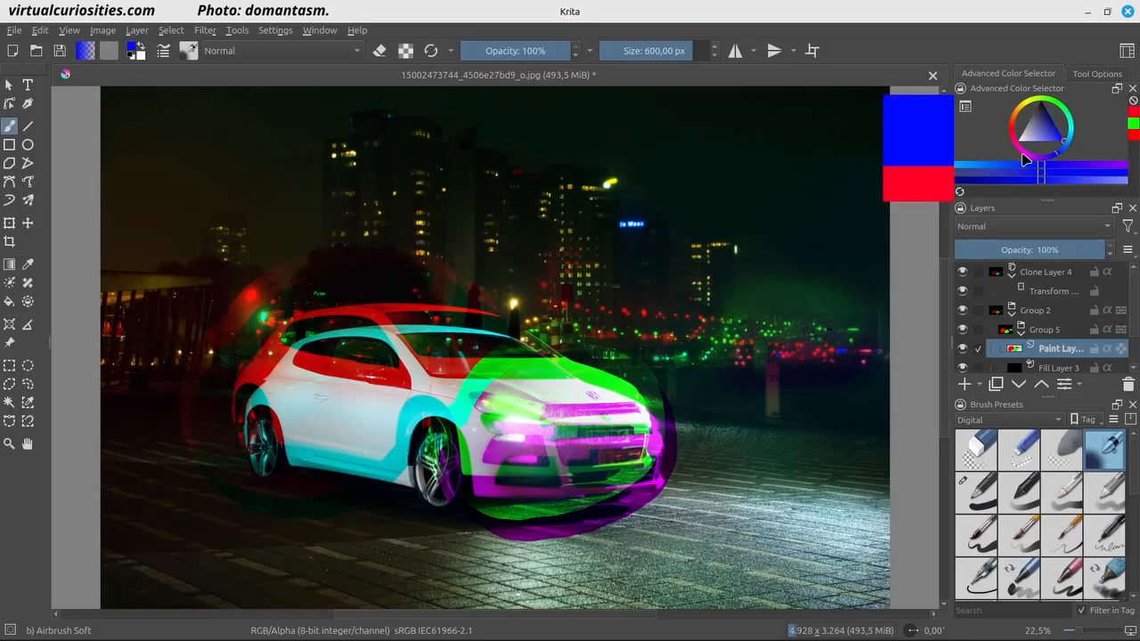
{"action": "mouse_move", "coordinate": [560, 237]}
{"action": "left_mouse_down"}
{"action": "mouse_move", "coordinate": [620, 237]}
{"action": "mouse_move", "coordinate": [586, 249]}
{"action": "mouse_move", "coordinate": [543, 198]}
{"action": "mouse_move", "coordinate": [498, 205]}
{"action": "mouse_move", "coordinate": [504, 242]}
{"action": "left_mouse_up"}
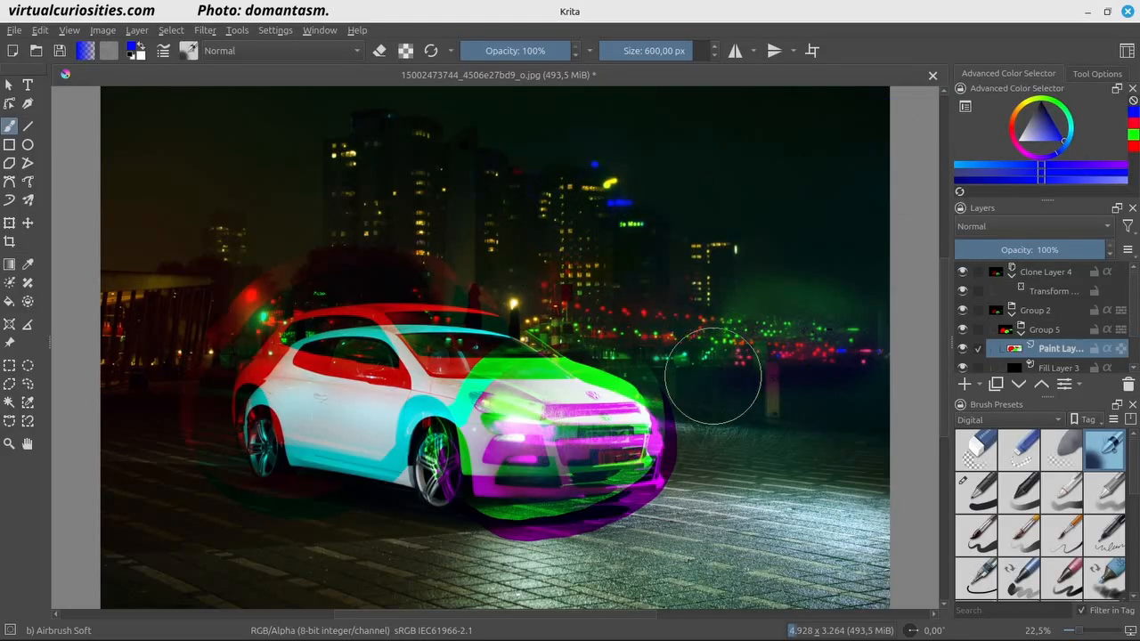